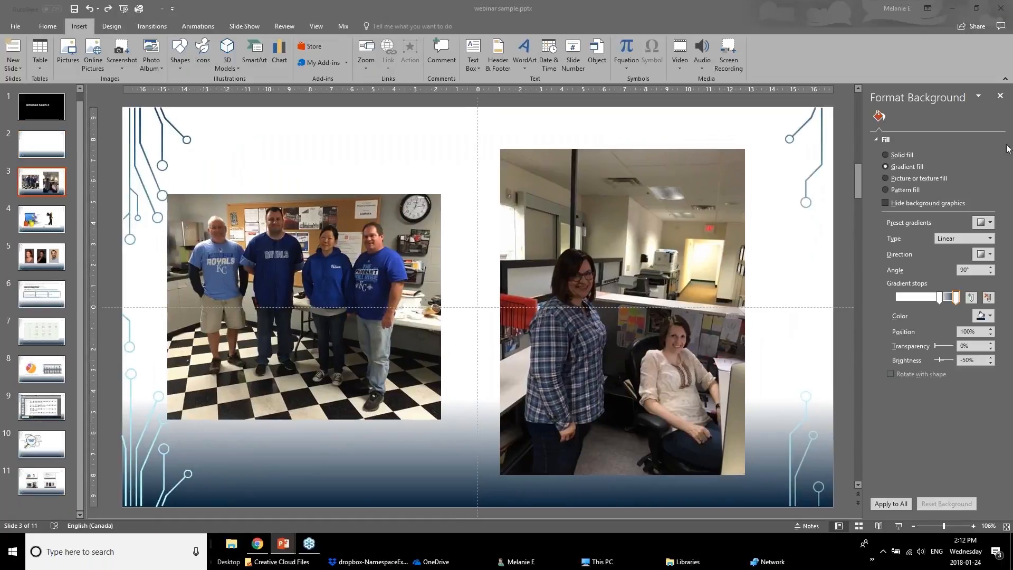
Step: Close the Format Background settings and brighten the four-person group photo with the Brightness +40%, Contrast 0% (Normal) correction
click(1000, 96)
click(404, 280)
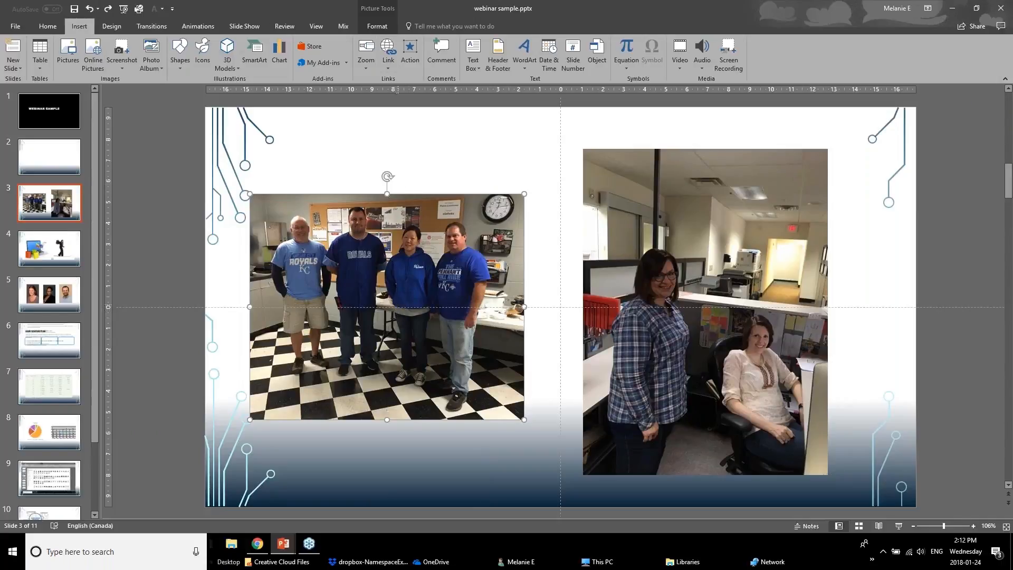
click(377, 24)
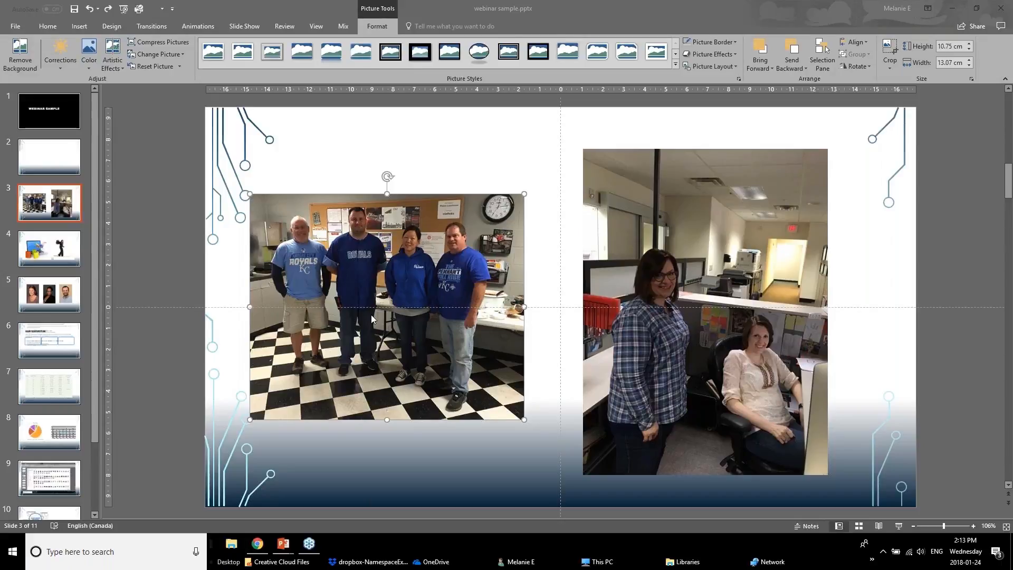
click(61, 63)
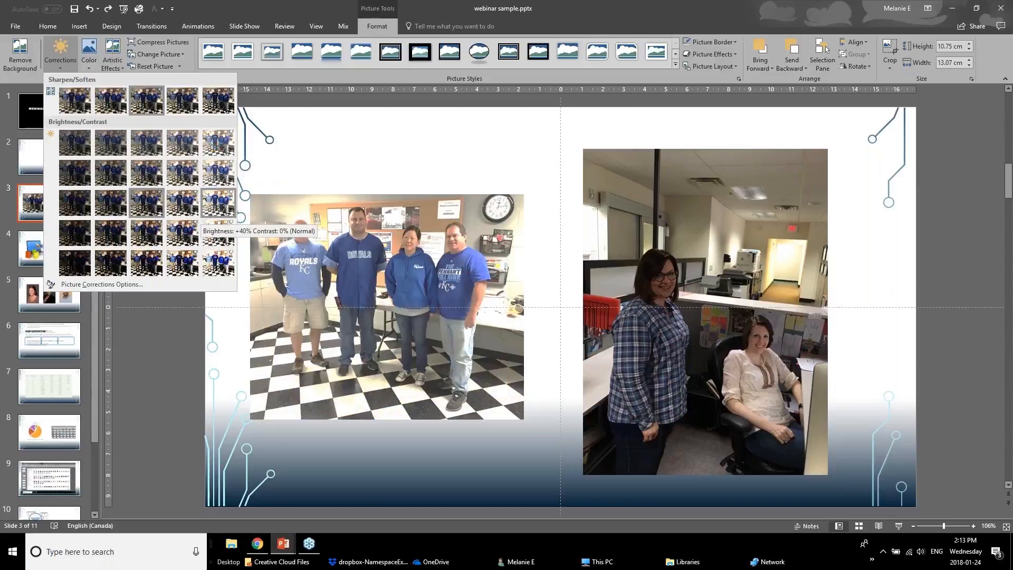
click(218, 206)
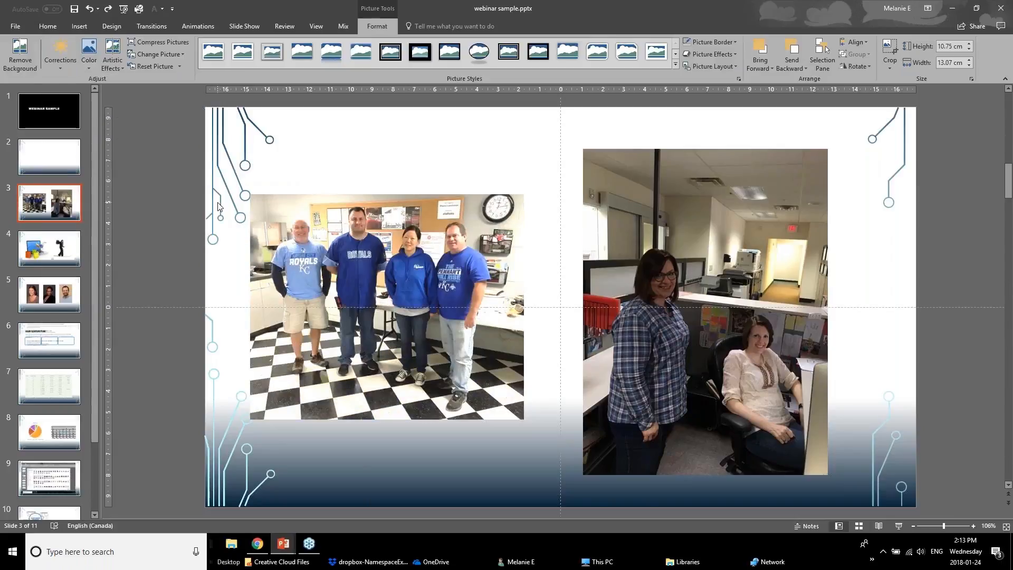
click(191, 350)
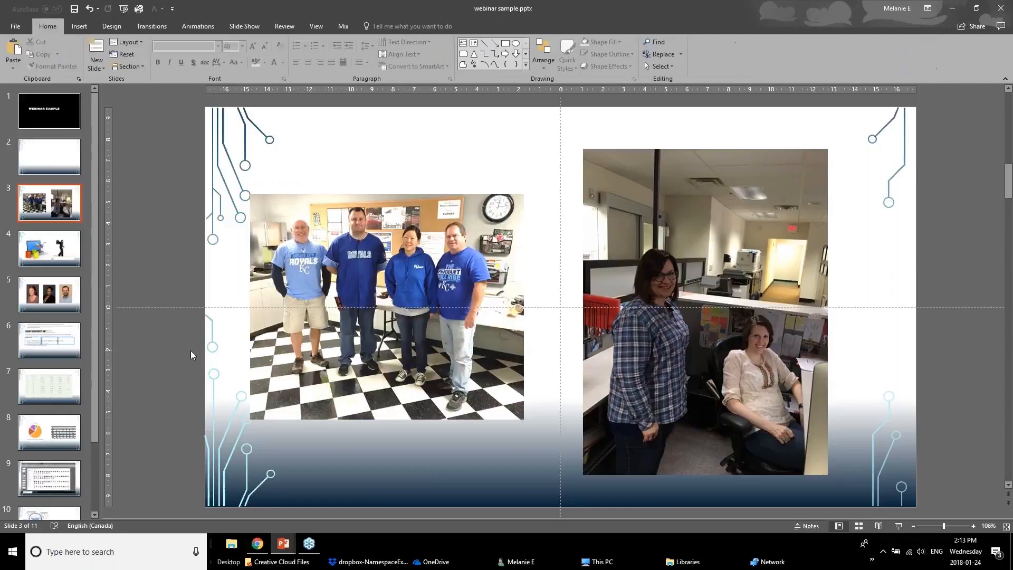
Step: Mute the group photo's colours with the second-lowest Color Saturation preset
click(389, 319)
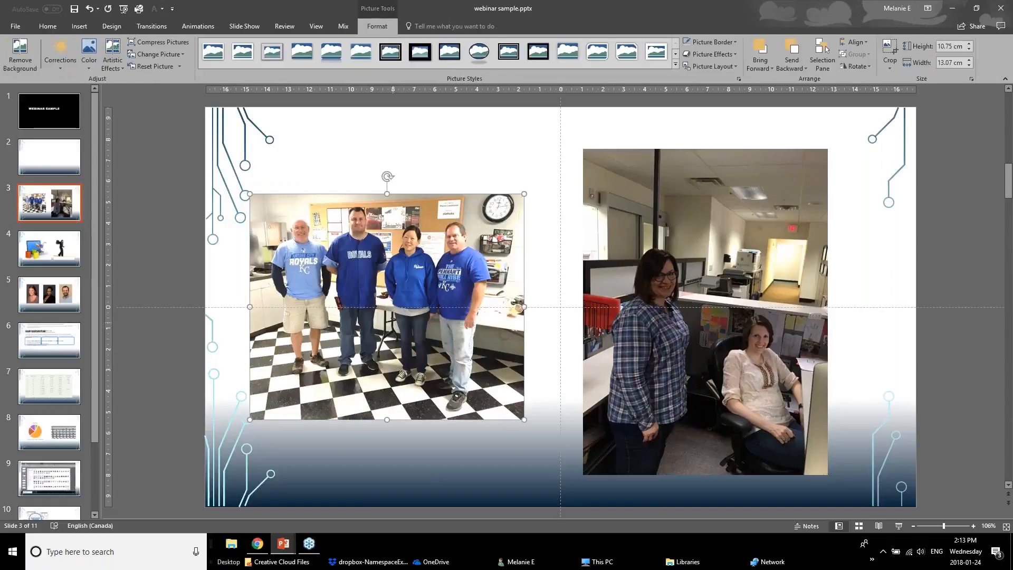
click(87, 54)
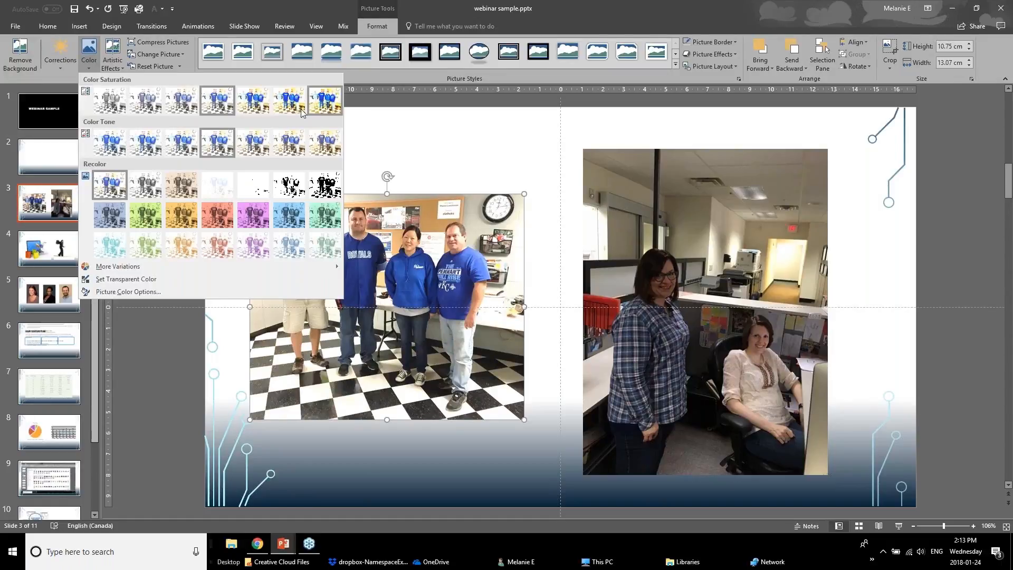
click(143, 108)
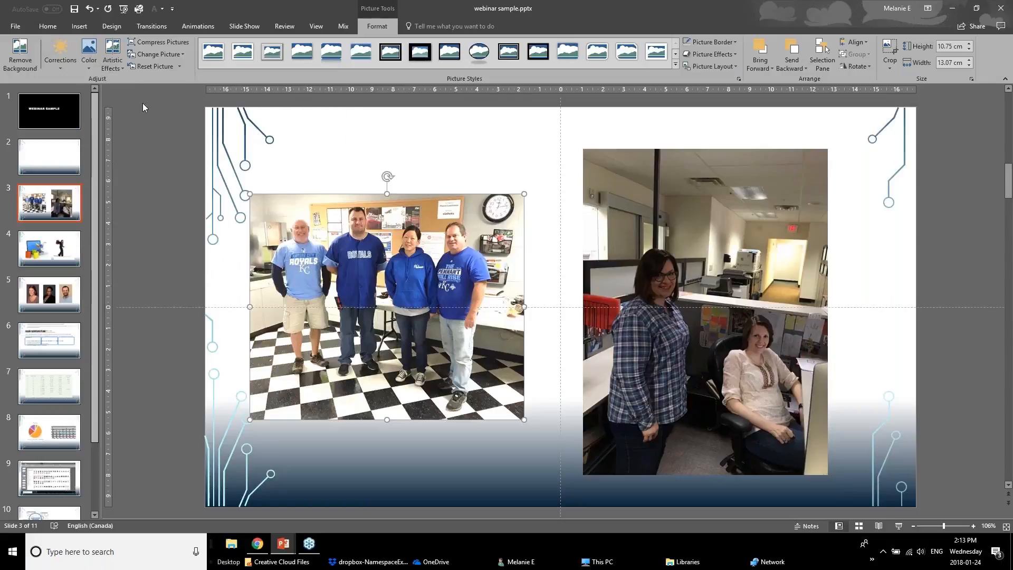
click(171, 373)
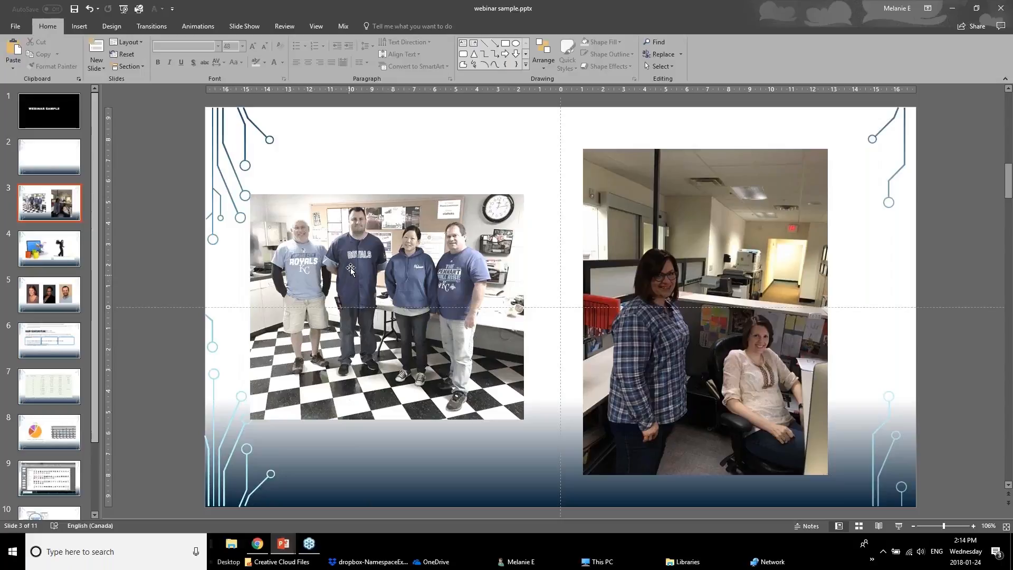
Step: Brighten the office photo of the two women with the correction one brightness level above normal, keeping normal contrast
click(361, 297)
click(715, 296)
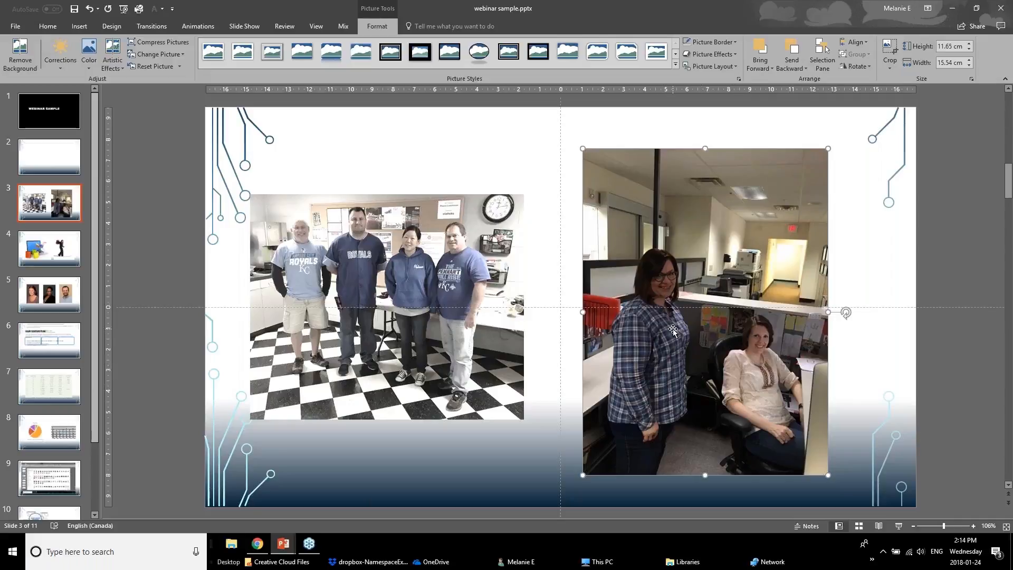
click(49, 65)
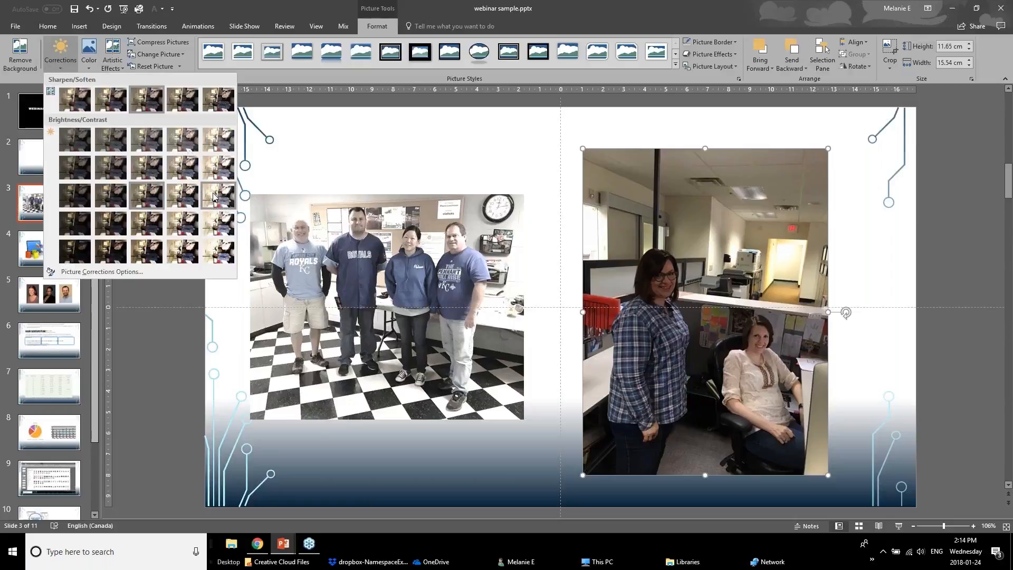
click(178, 196)
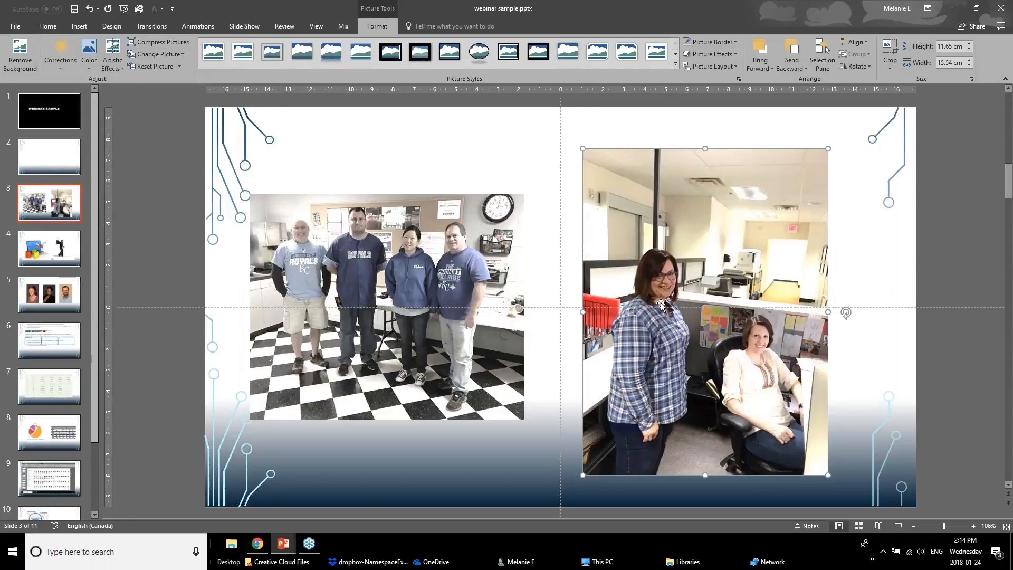
Step: Crop the office photo's ceiling, floor and outer side so it frames the two women closely
click(891, 53)
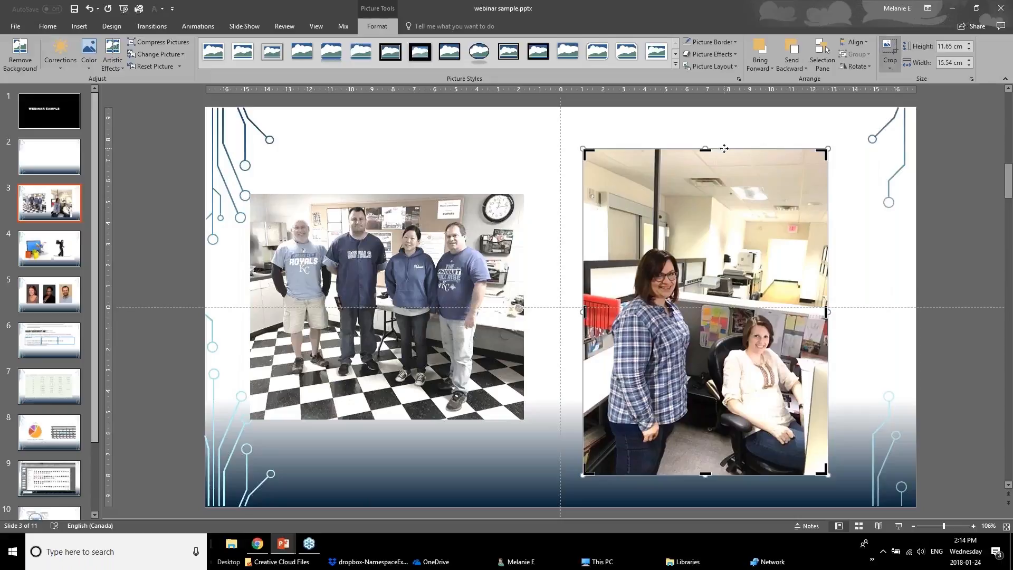
drag(706, 154, 714, 244)
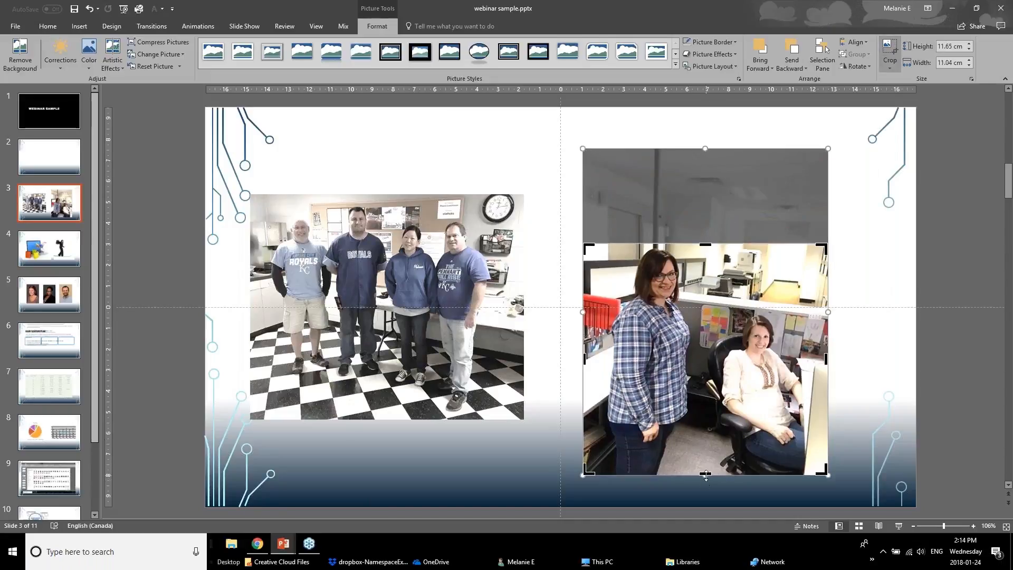
drag(706, 474, 708, 409)
drag(587, 320, 620, 318)
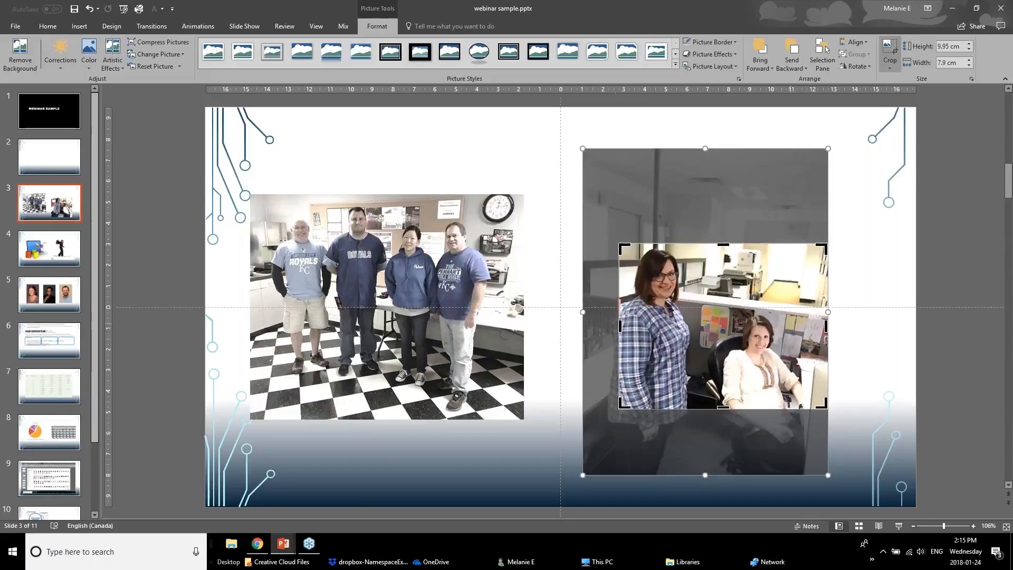
mouse_move(829, 311)
mouse_down()
mouse_move(819, 321)
mouse_move(837, 322)
mouse_up()
click(934, 356)
Step: Enlarge the cropped office photo to about 11.37 by 9.03 cm and place it beside the group photo
drag(783, 364, 749, 289)
drag(795, 336, 815, 352)
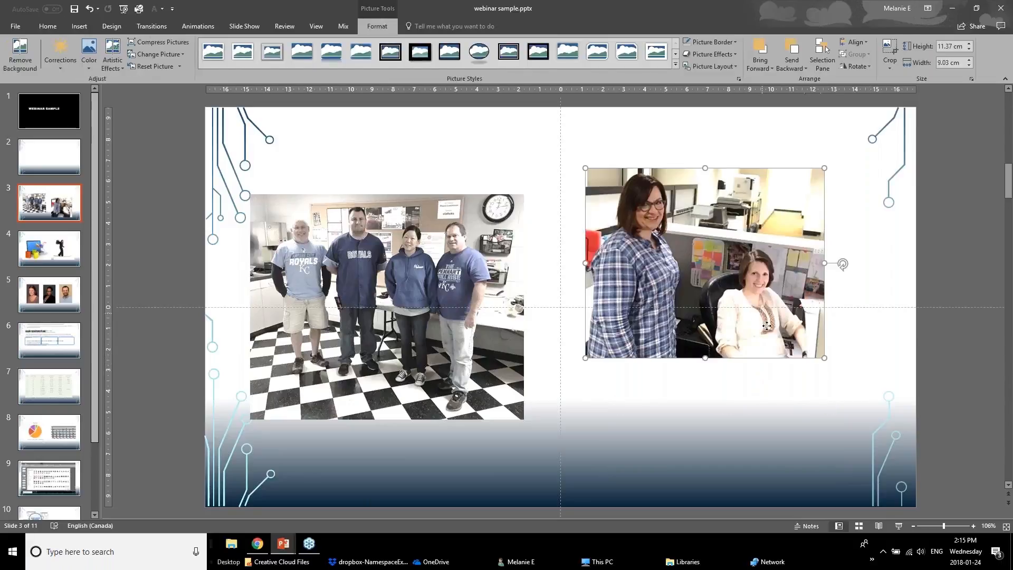
drag(756, 309, 775, 348)
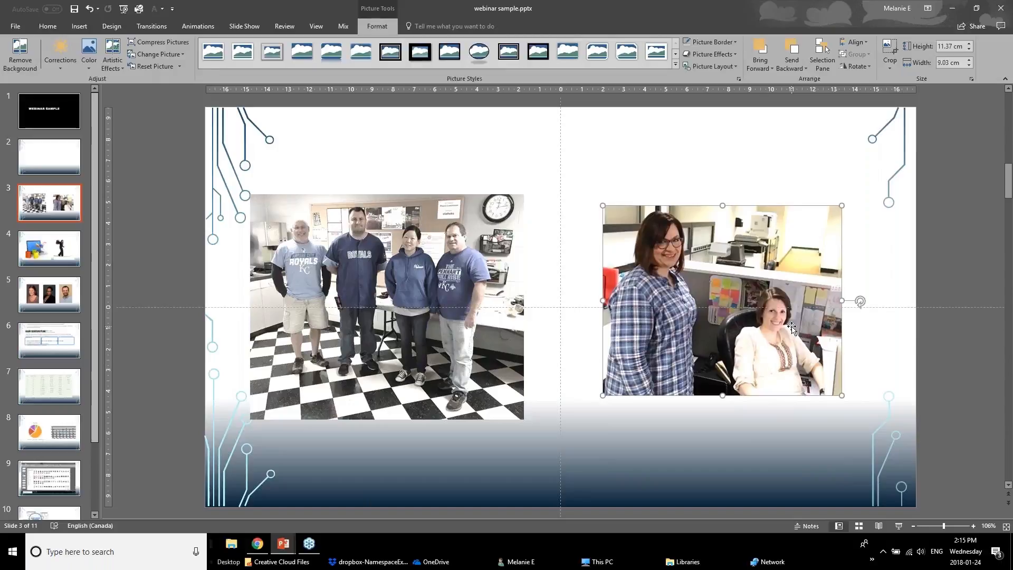
Step: Crop the group photo's lower half to a height of about 5.38 cm and move it down level with the office photo
click(385, 261)
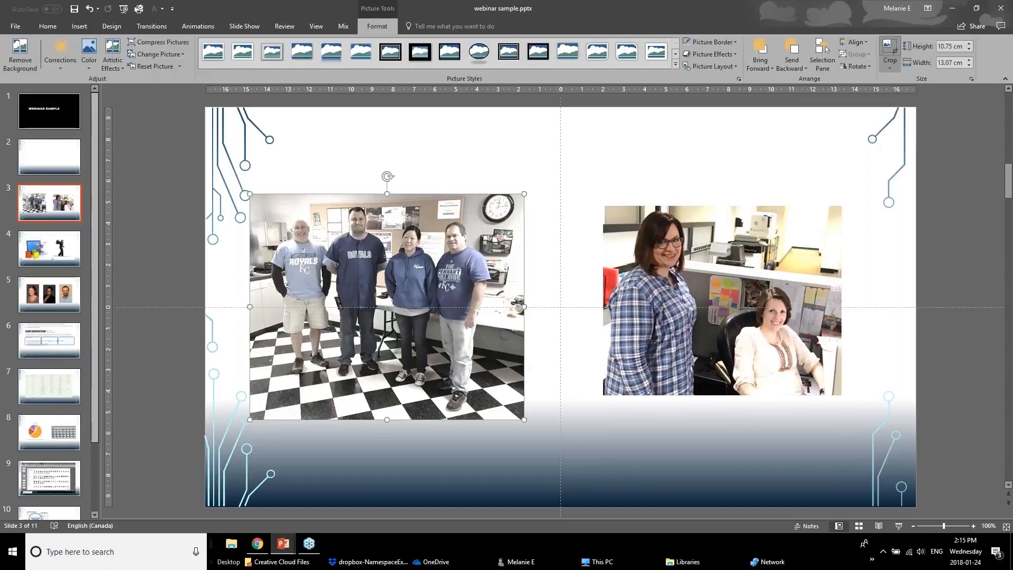
click(892, 56)
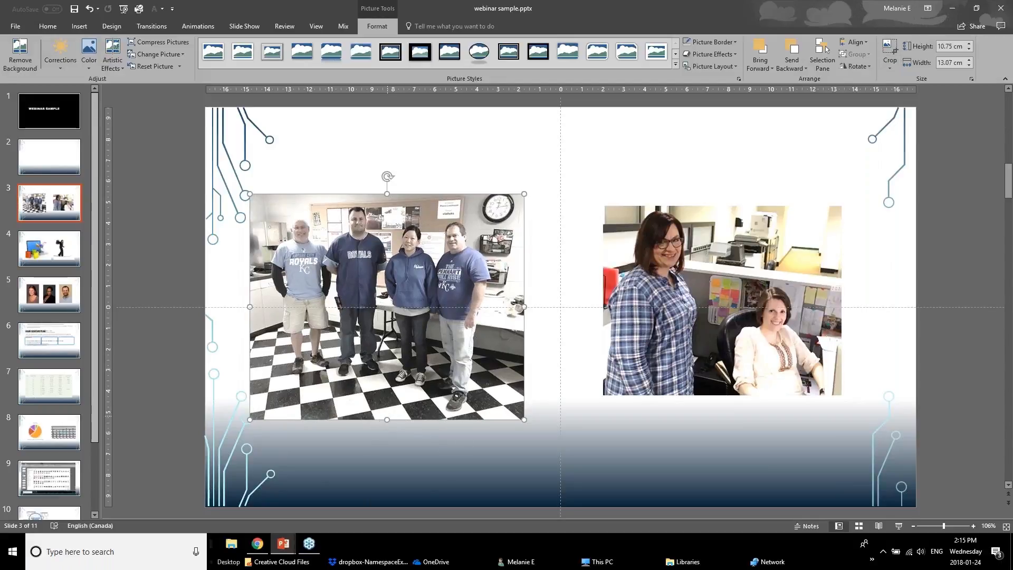
click(890, 52)
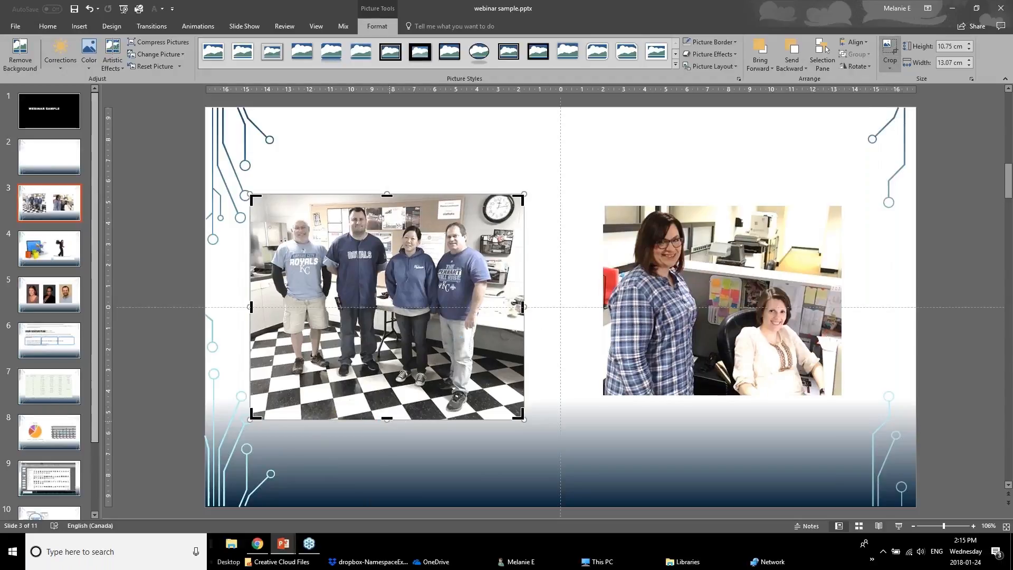
drag(387, 419, 399, 308)
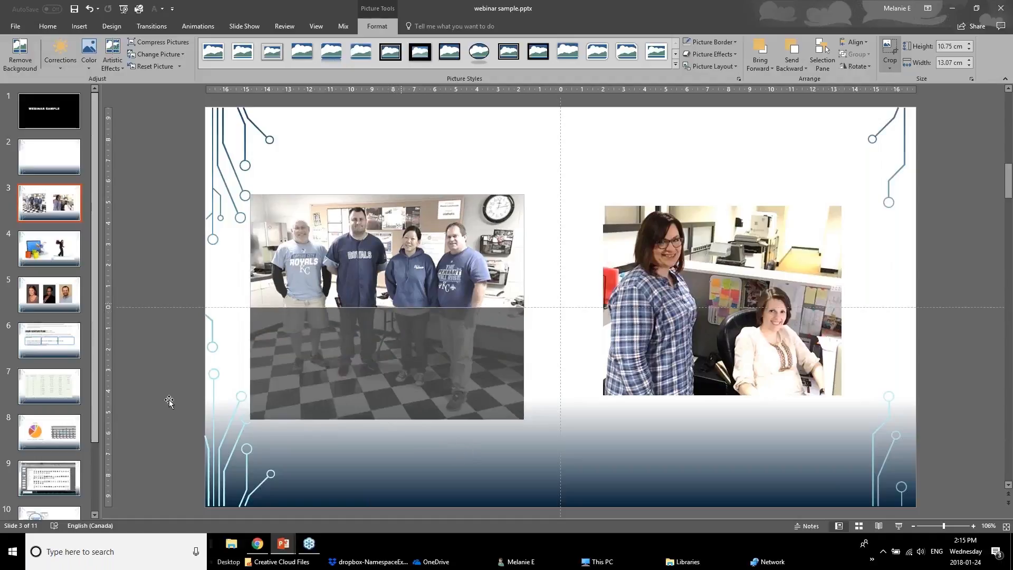
click(153, 399)
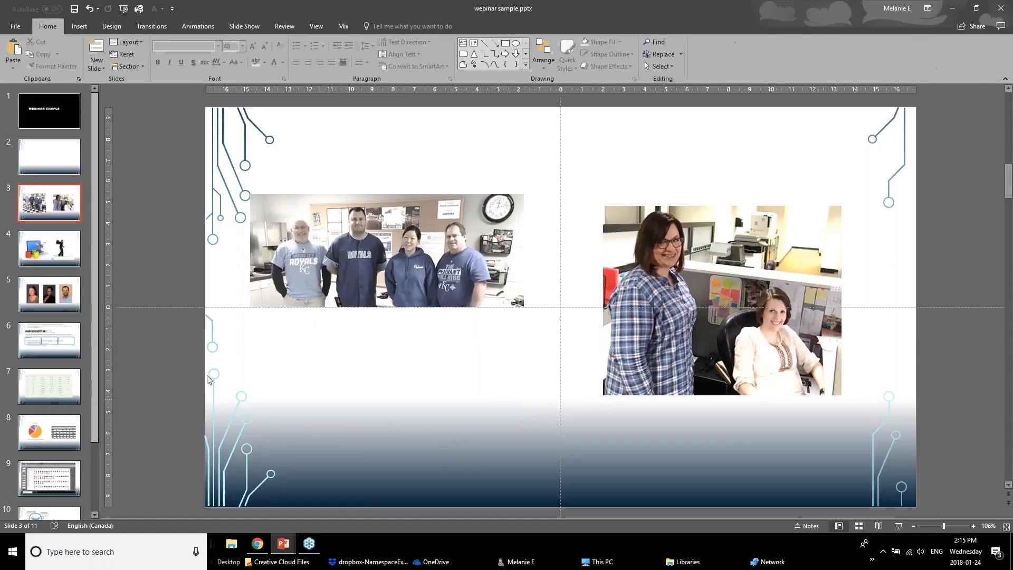
drag(381, 268, 386, 301)
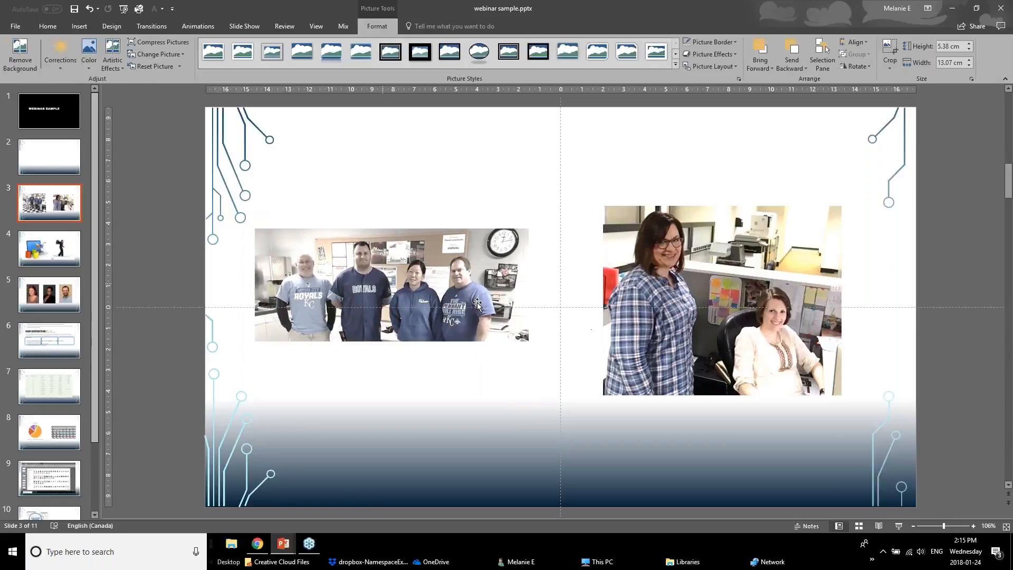
Step: Apply the second-lowest Color Saturation preset to the office photo to match the group photo
click(727, 279)
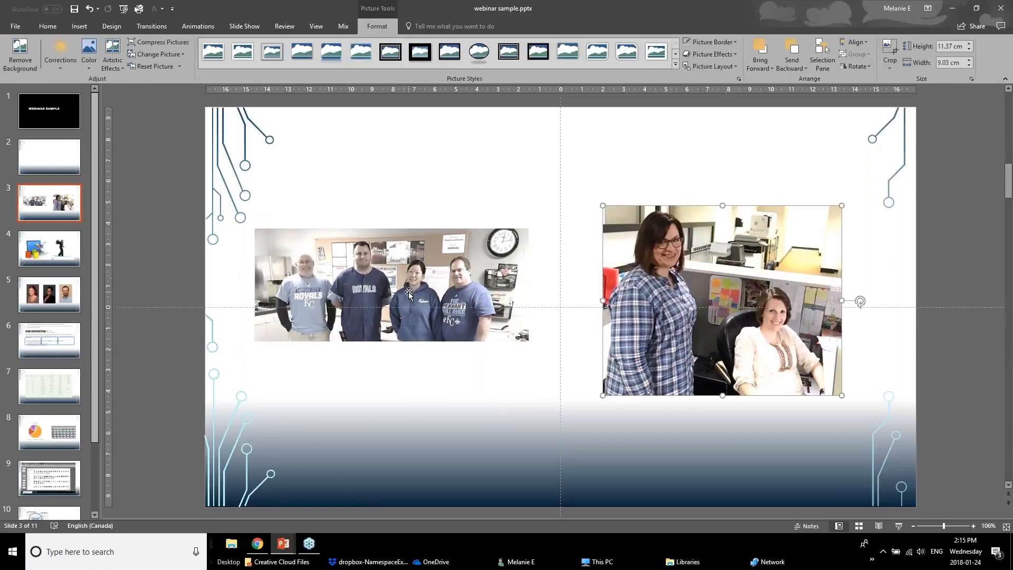
click(89, 52)
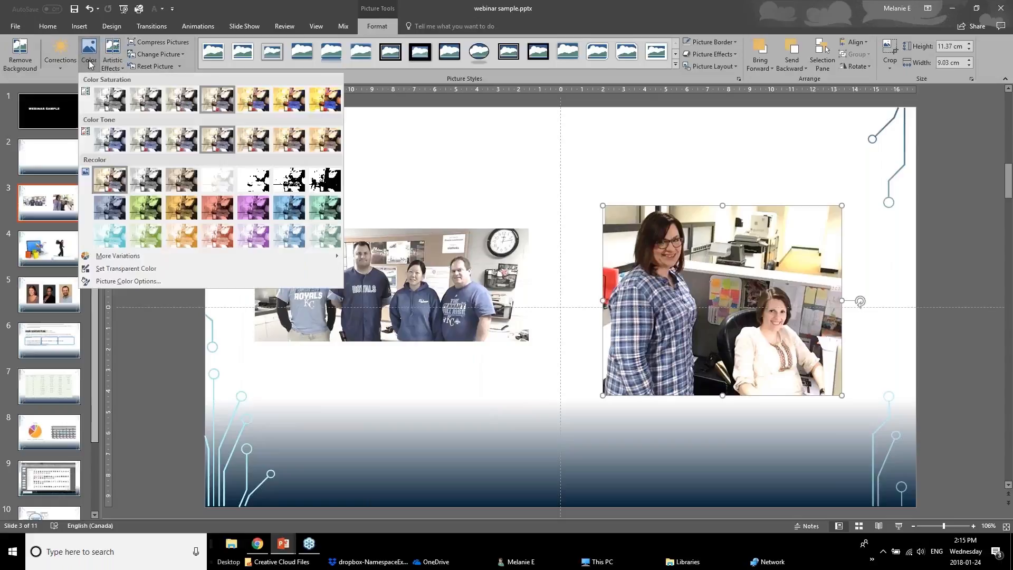
click(136, 104)
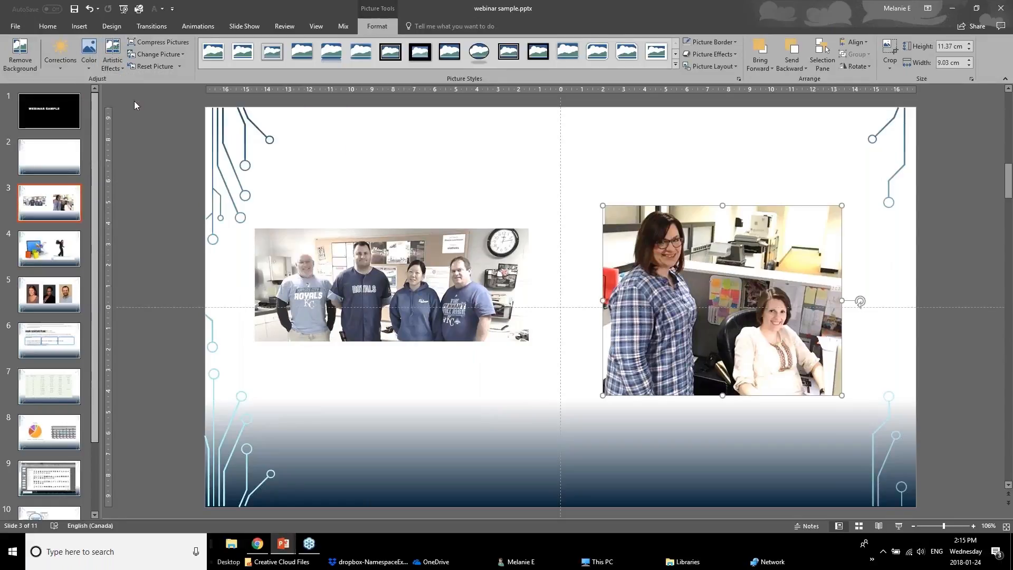
click(501, 373)
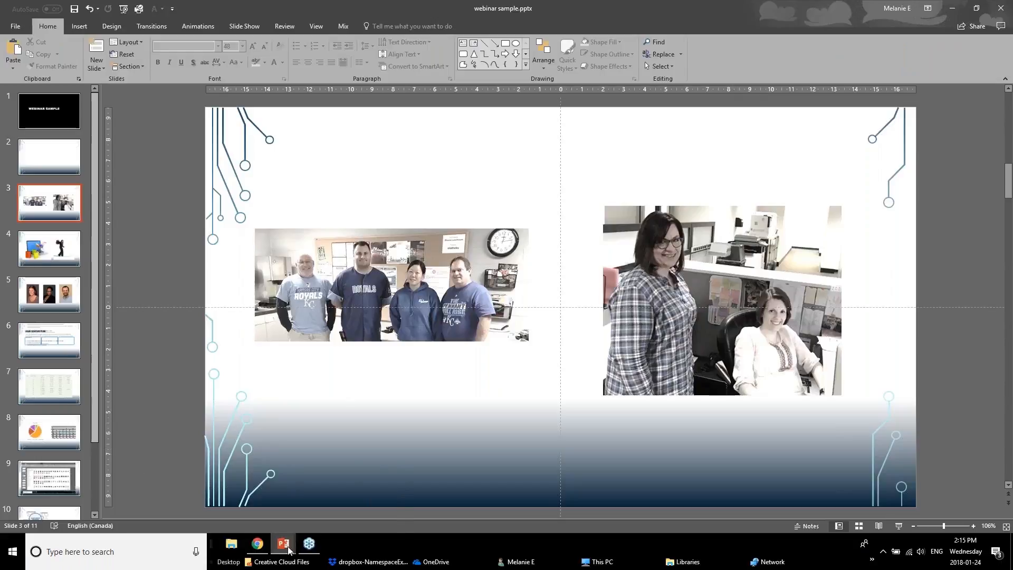
Step: Switch to the Powerpoint Webinar January 2018 v1.pptx presentation and show slide 9, Removing Background
mouse_move(289, 550)
click(265, 517)
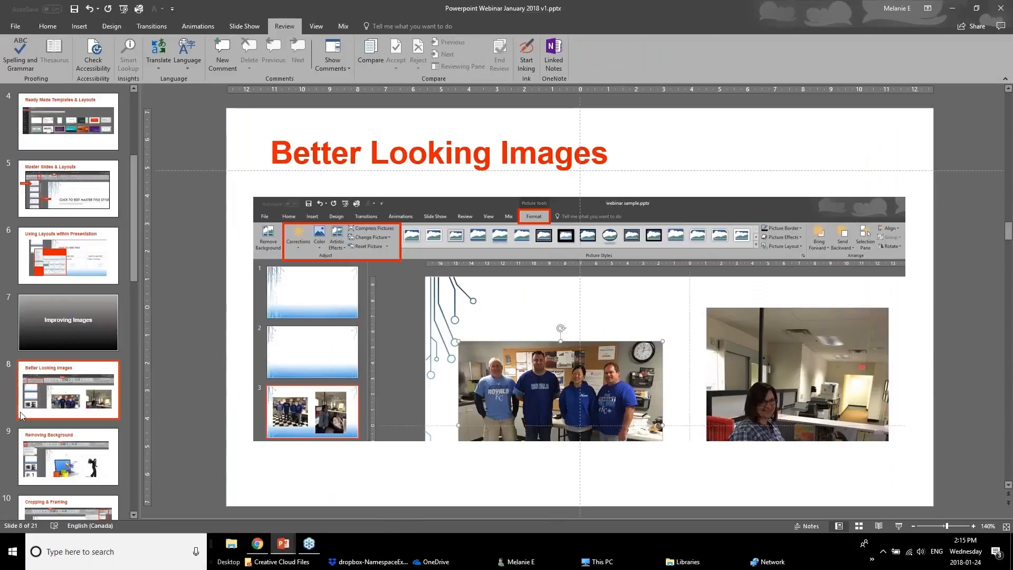
click(33, 472)
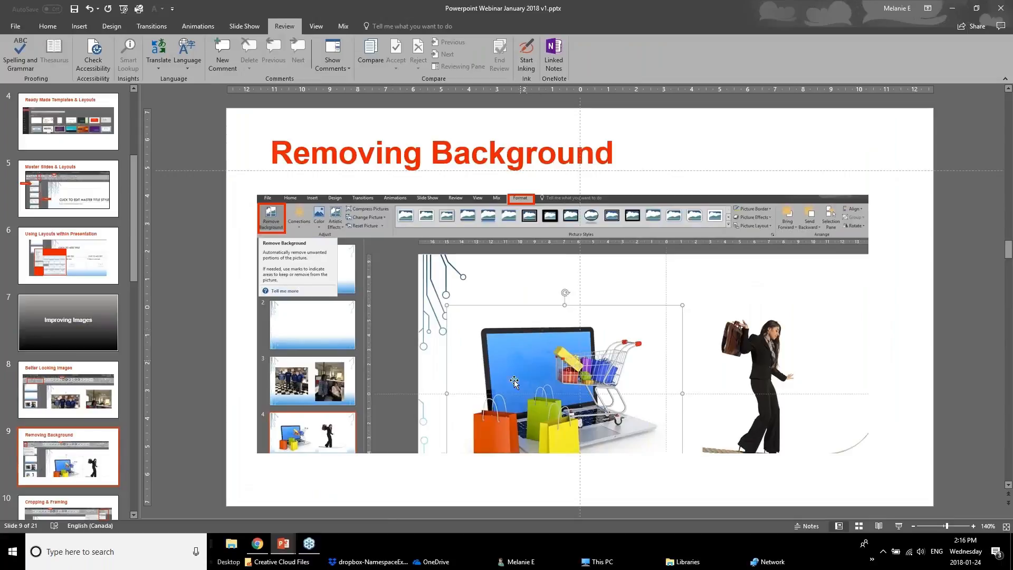
Step: Return to webinar sample.pptx and open slide 4 with the laptop and tightrope pictures
mouse_move(280, 545)
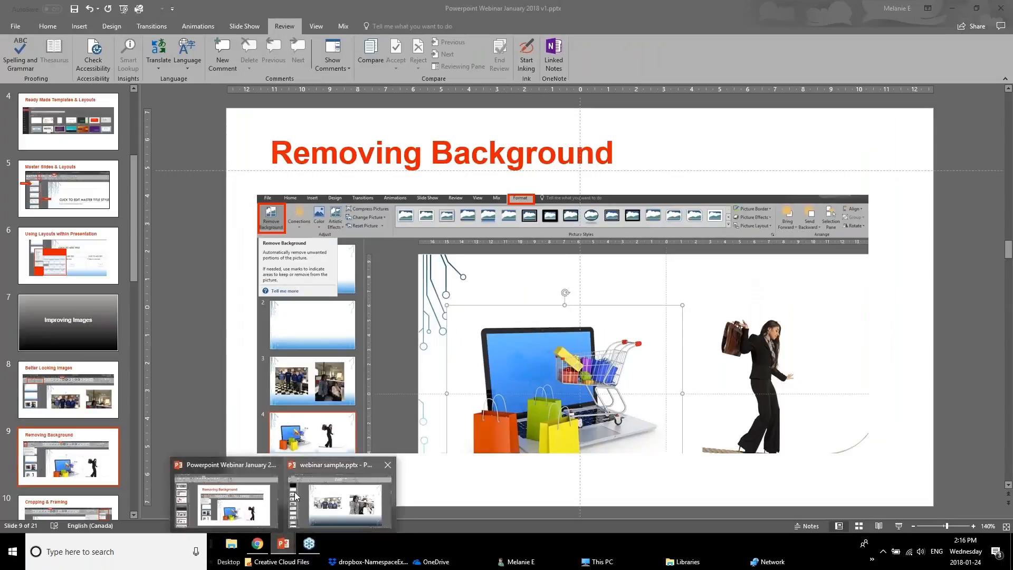
click(319, 492)
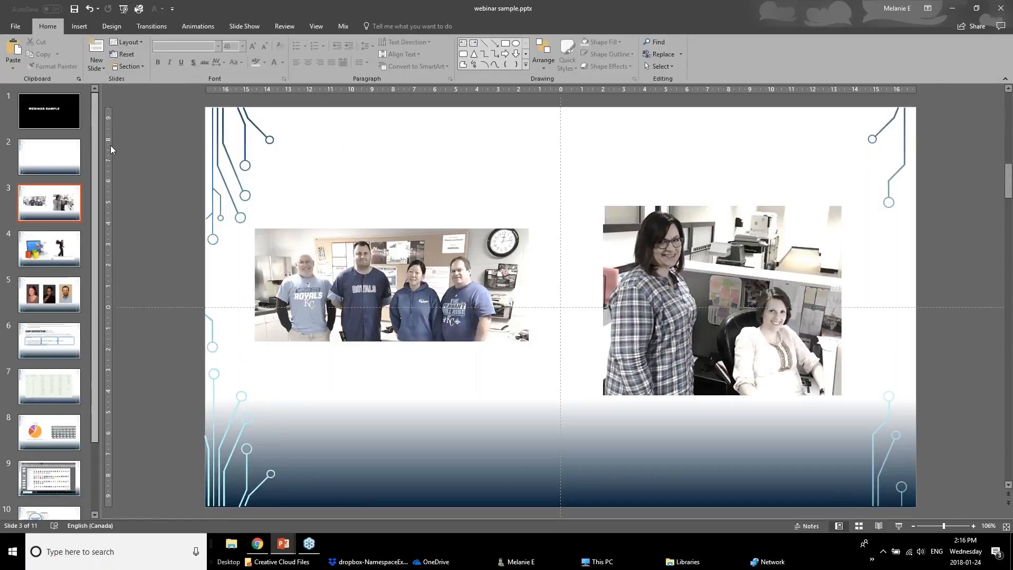
click(126, 7)
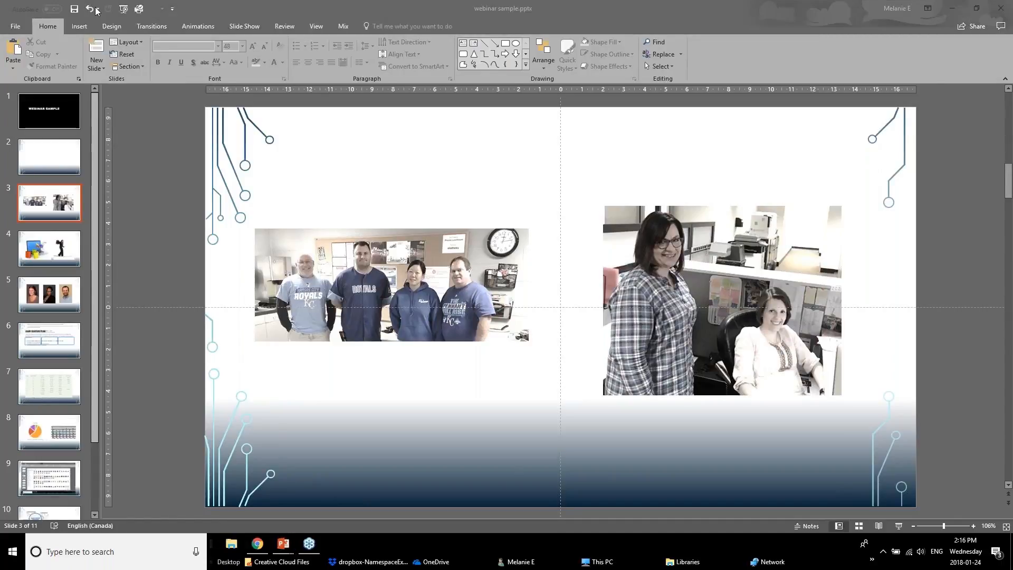
click(43, 244)
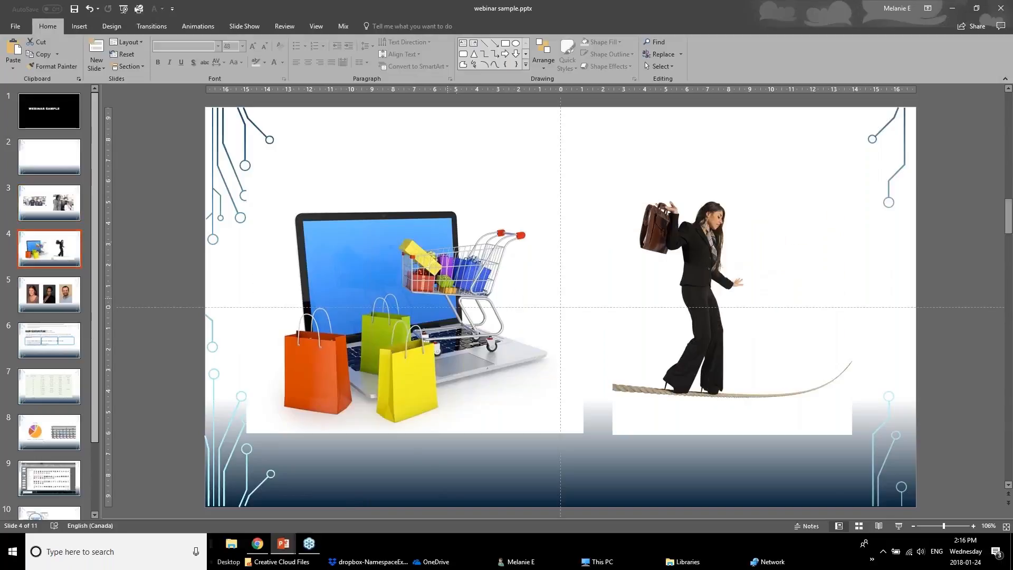
Step: Shift the laptop shopping picture slightly outward and down, and the tightrope woman picture slightly outward and up
drag(447, 296, 411, 339)
drag(674, 309, 705, 317)
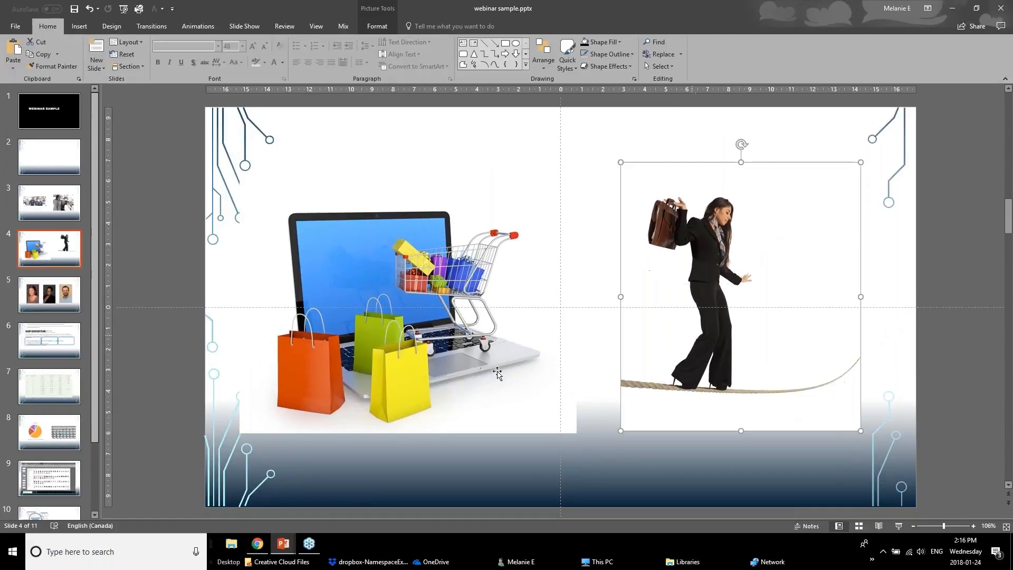
mouse_move(423, 364)
mouse_down()
mouse_move(408, 396)
mouse_move(422, 357)
mouse_up()
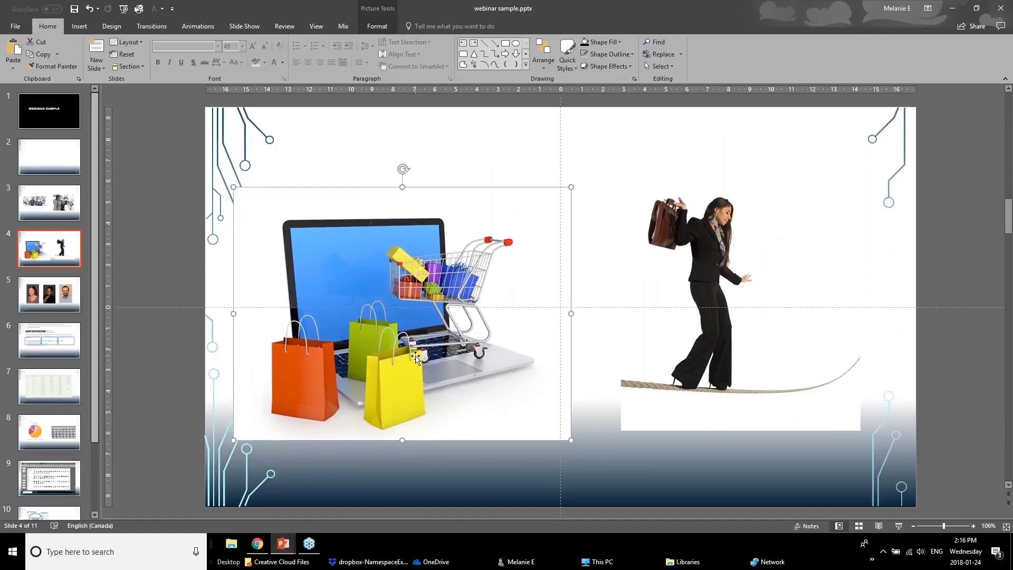
Step: Start removing the laptop shopping picture's background and mark the laptop base and the shopping cart frame as areas to keep
click(372, 9)
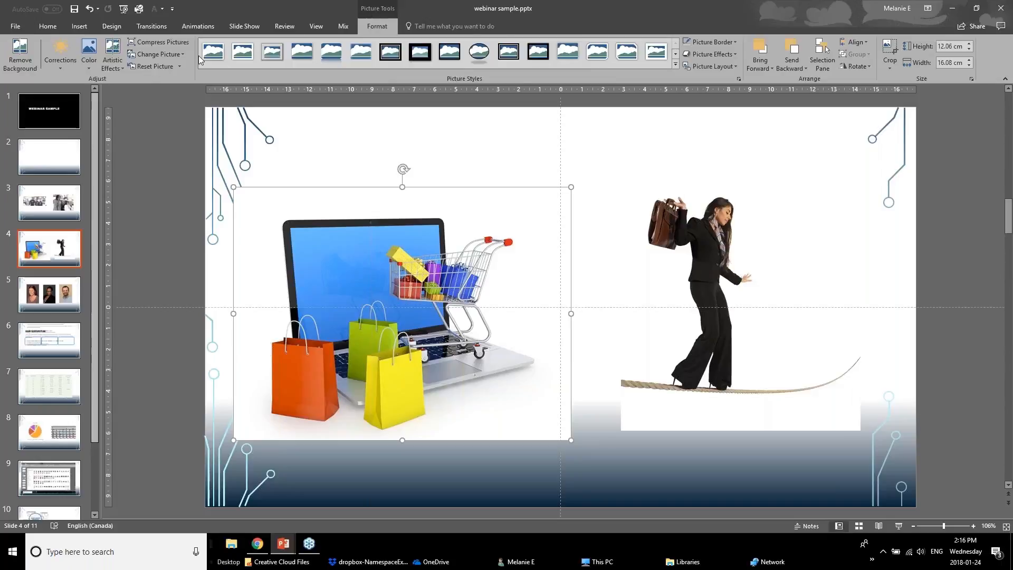
click(22, 61)
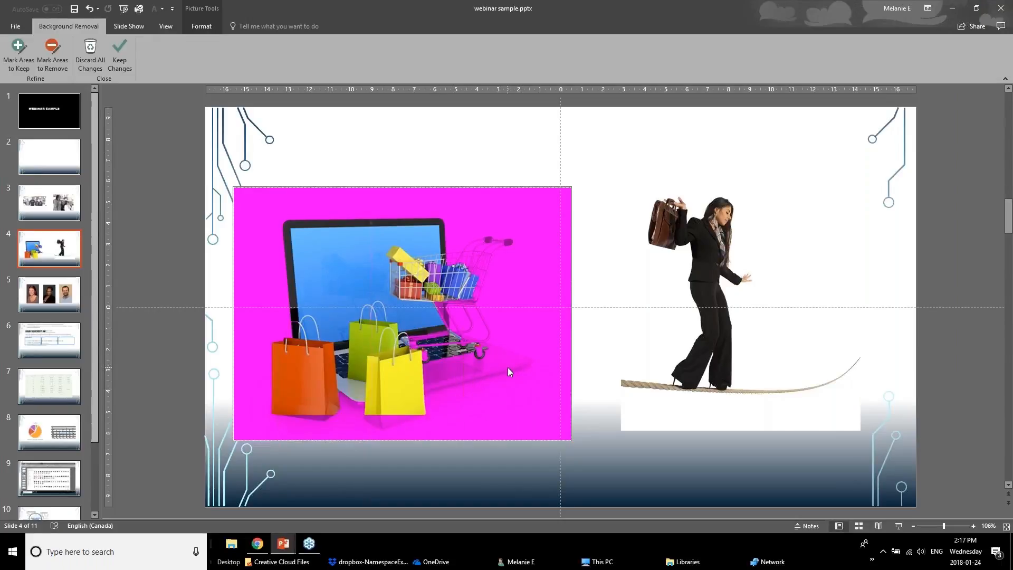
click(18, 66)
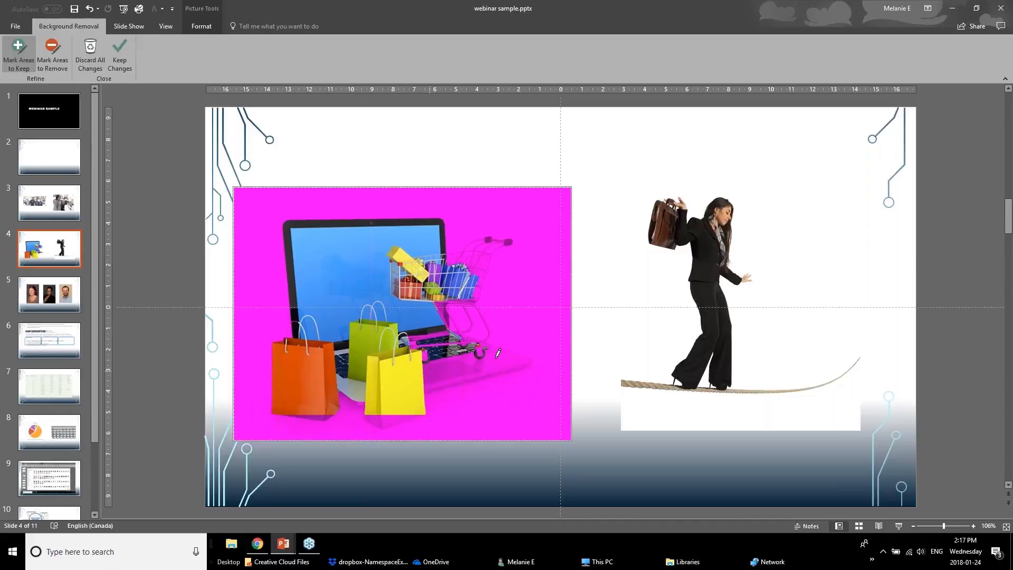
mouse_move(497, 357)
mouse_down()
mouse_move(428, 371)
mouse_move(520, 367)
mouse_up()
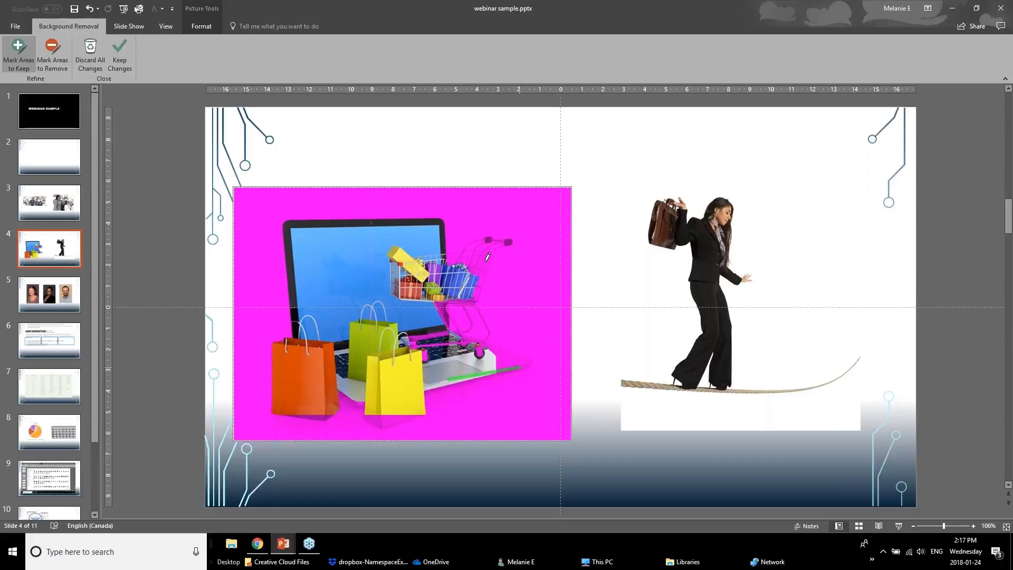
mouse_move(488, 257)
mouse_down()
mouse_move(473, 319)
mouse_move(491, 337)
mouse_up()
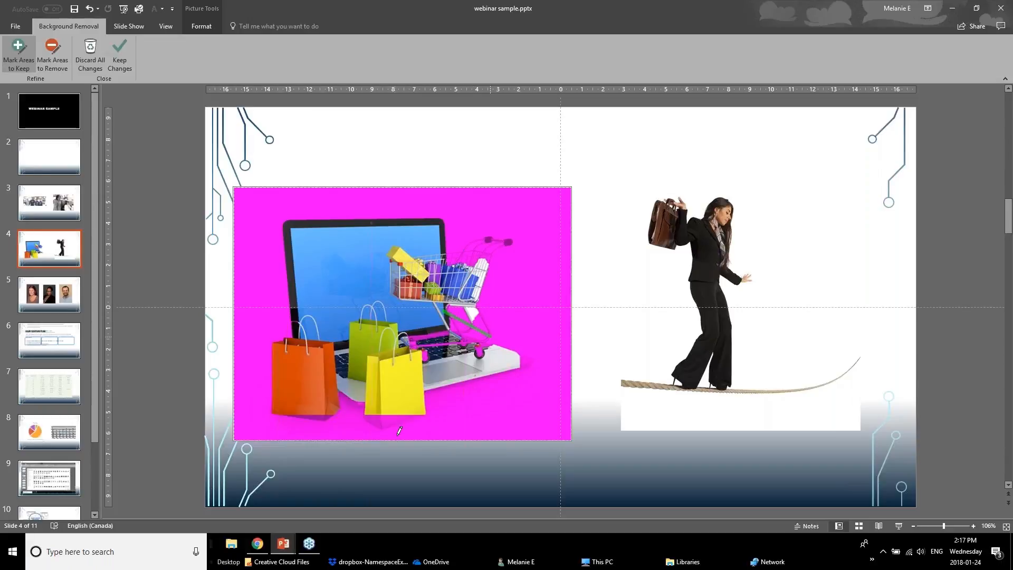
Step: Finish the laptop picture's background removal by keeping the bag bottoms and laptop base edges, and move the picture slightly up
drag(396, 418, 375, 420)
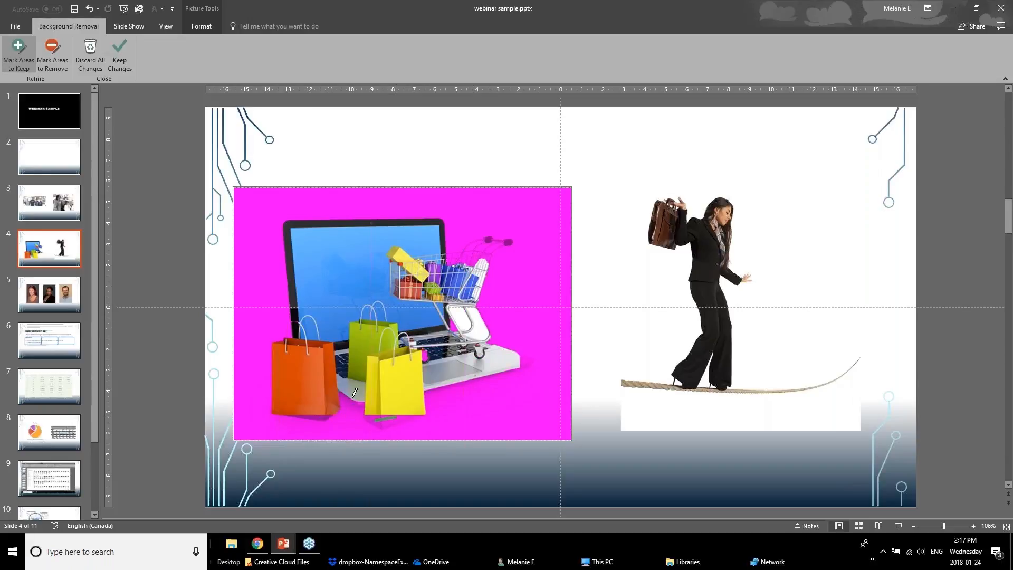
drag(341, 397, 364, 411)
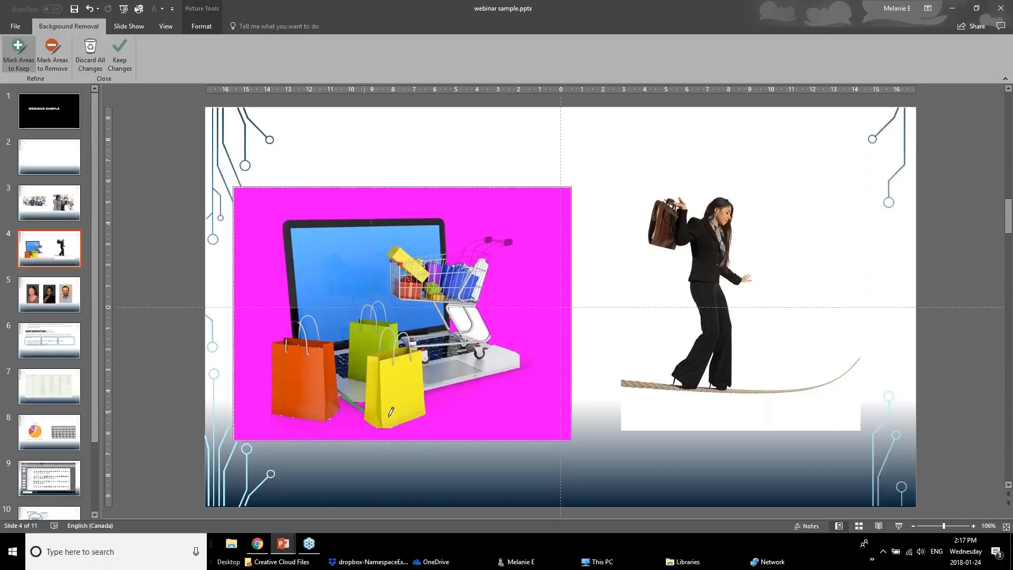
drag(446, 395, 522, 378)
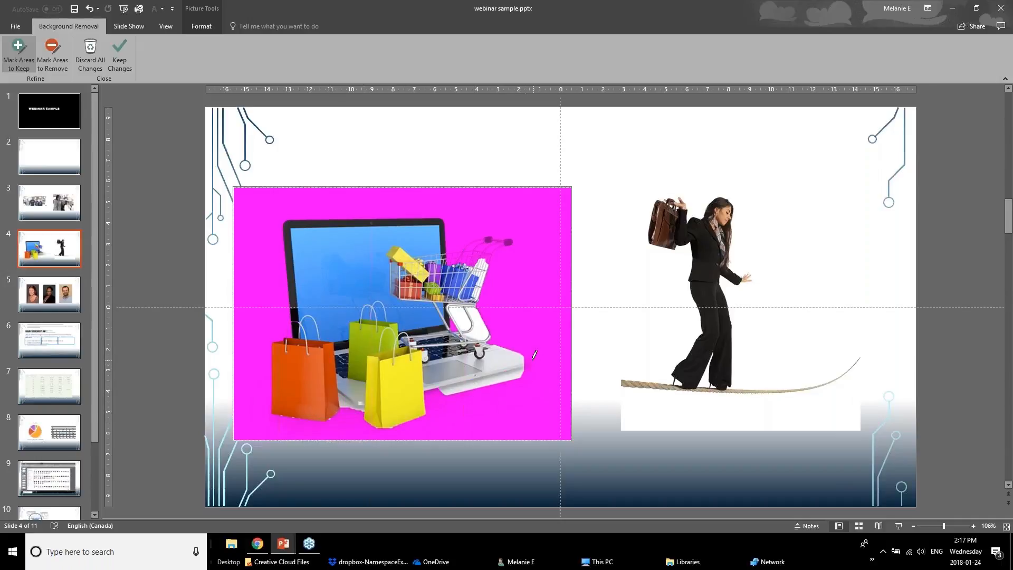
drag(529, 358, 538, 370)
drag(490, 337, 503, 347)
drag(430, 393, 446, 395)
click(122, 62)
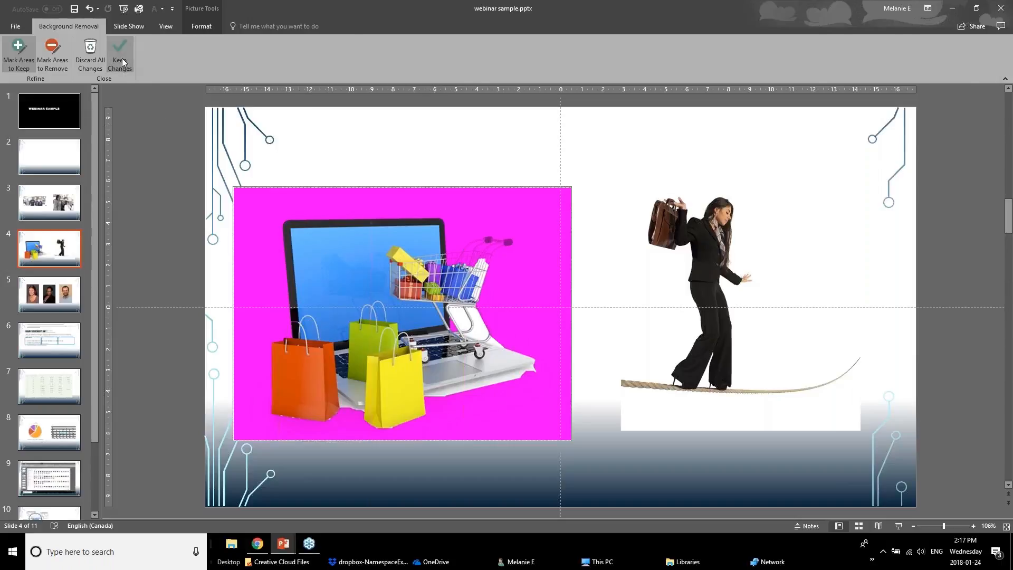
drag(415, 387, 377, 318)
Step: Remove the background of the tightrope woman picture, keeping both rope ends, and move it slightly up and inward
click(725, 175)
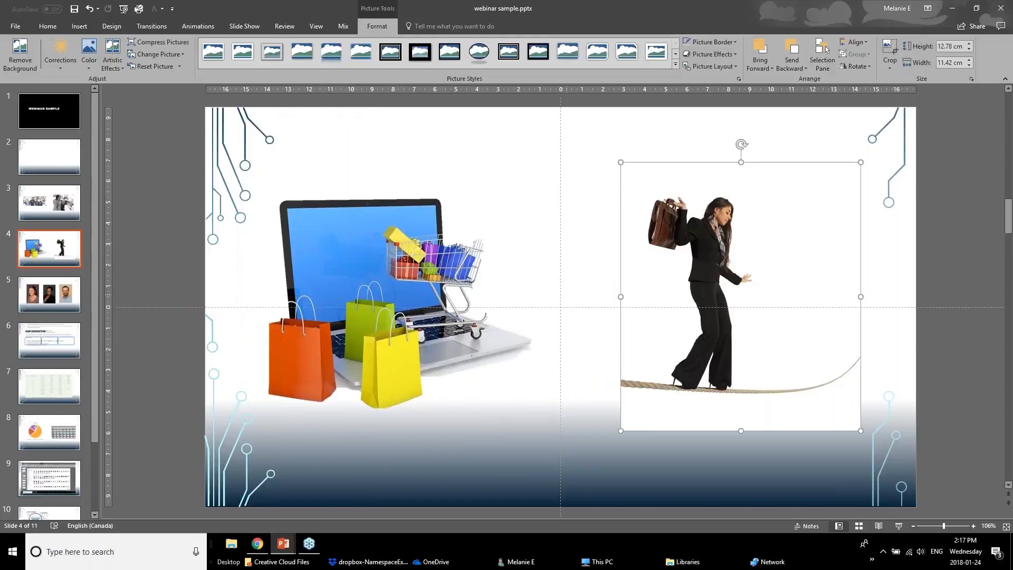
click(20, 54)
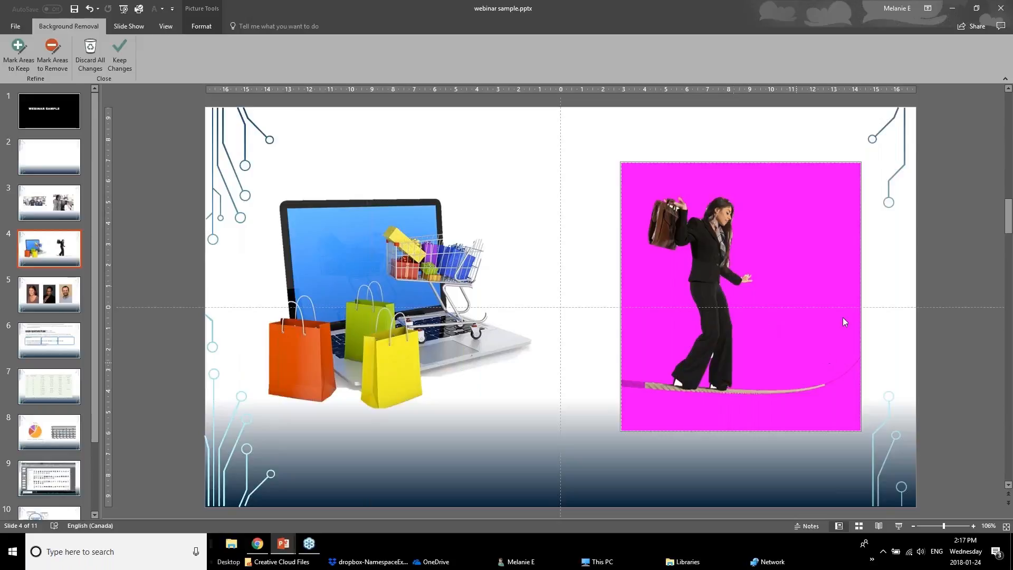
click(18, 52)
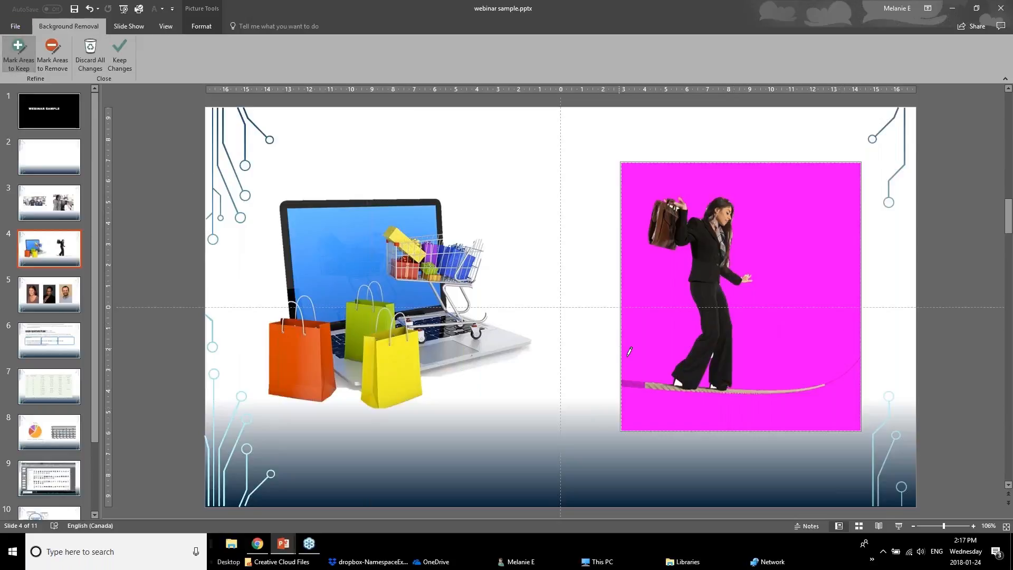
drag(629, 387, 659, 388)
drag(829, 382, 842, 374)
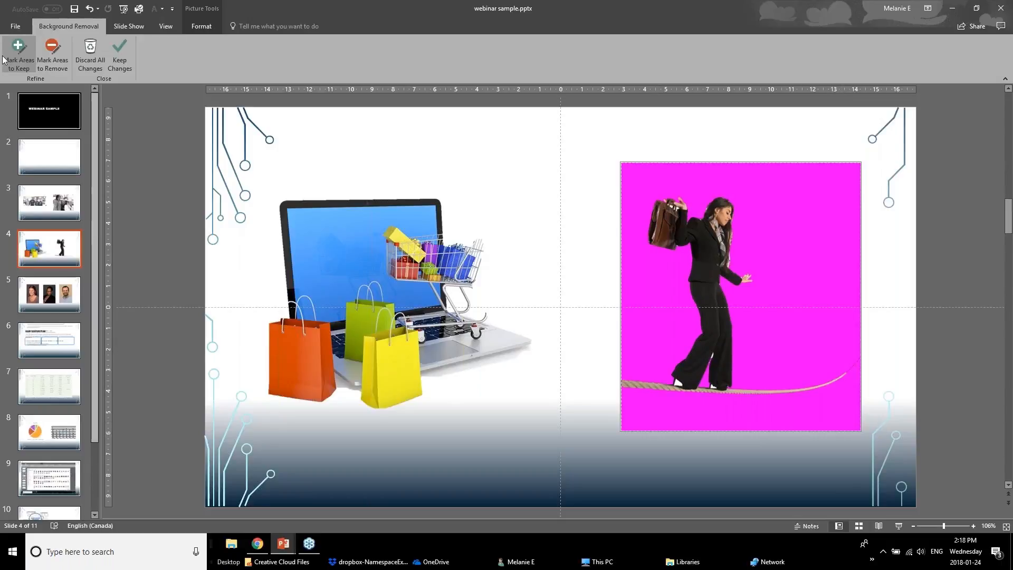
click(113, 52)
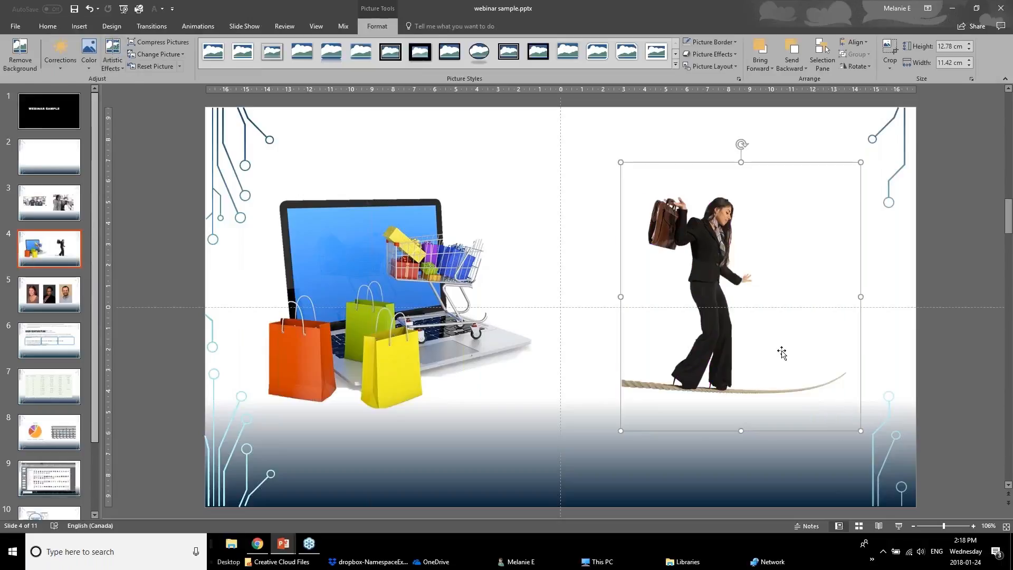
drag(727, 311, 707, 289)
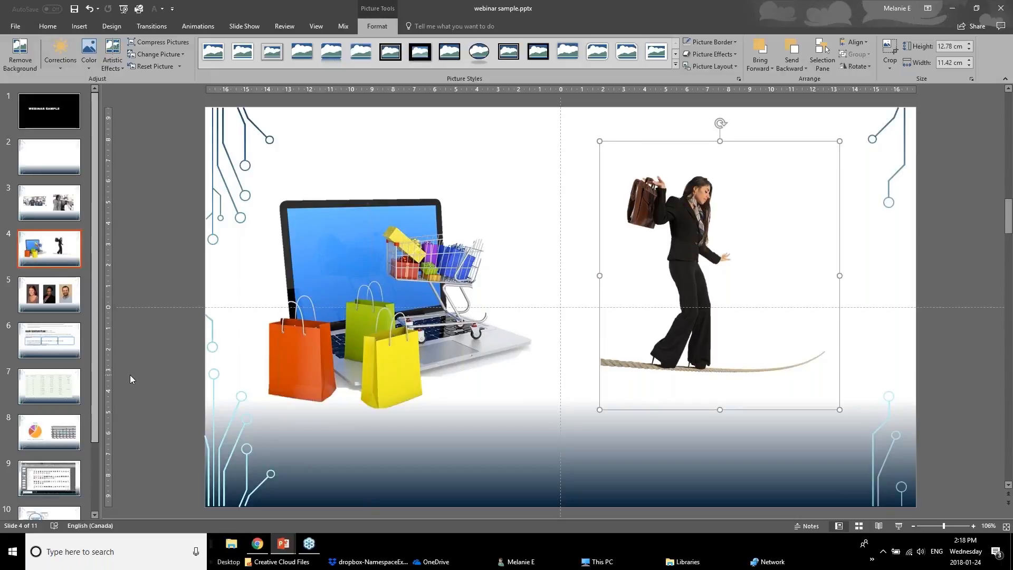
Step: Open slide 5 with the three portraits and crop the first woman's portrait to an oval shape
click(37, 297)
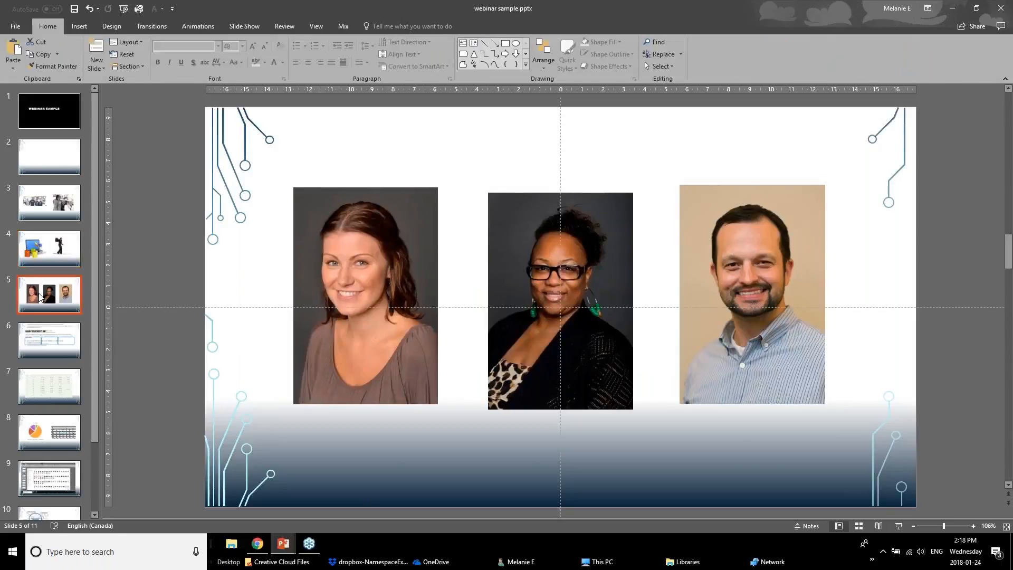
click(305, 316)
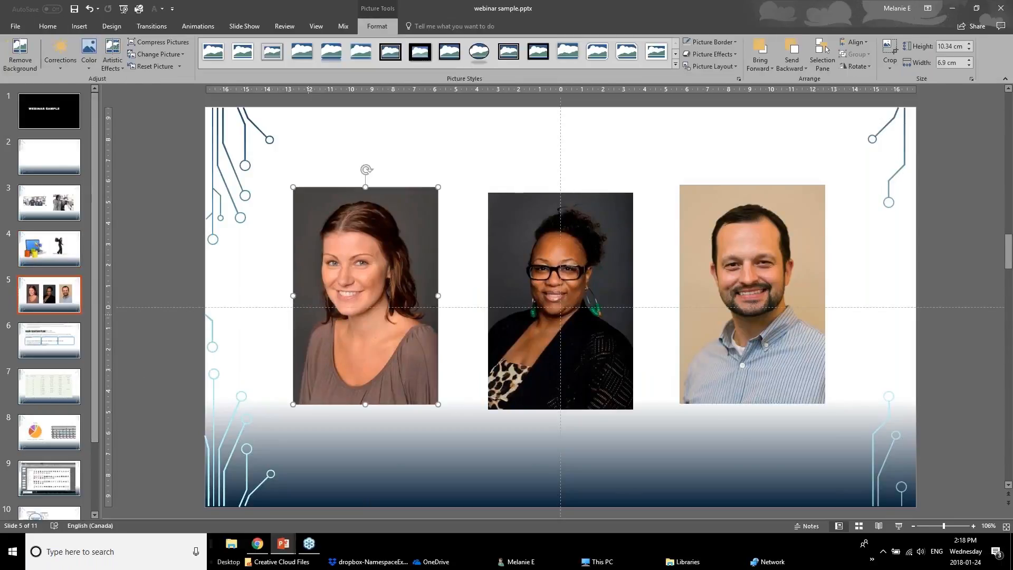
key(Tab)
key(Tab)
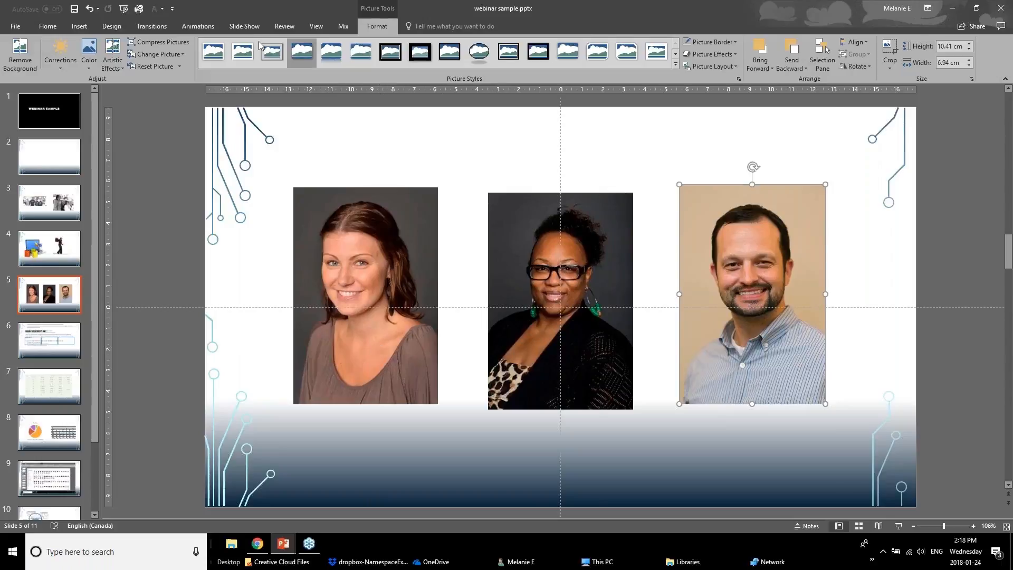
click(388, 315)
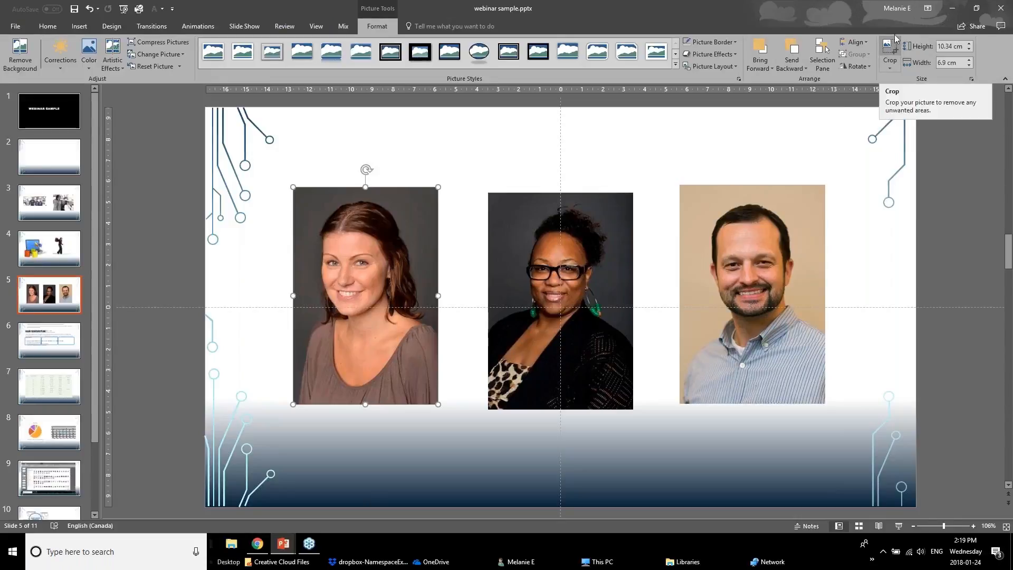
click(894, 72)
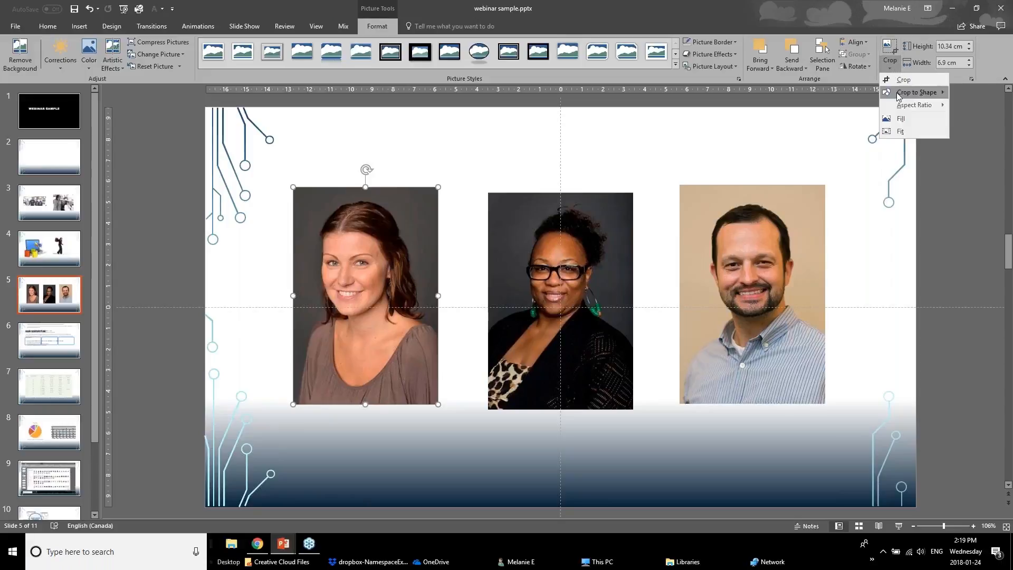
mouse_move(898, 95)
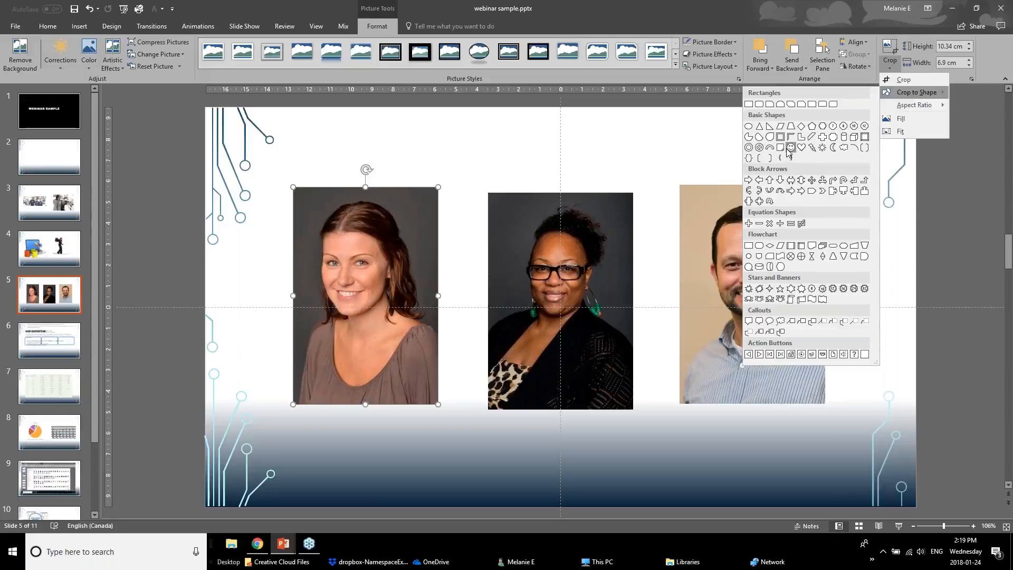
click(748, 127)
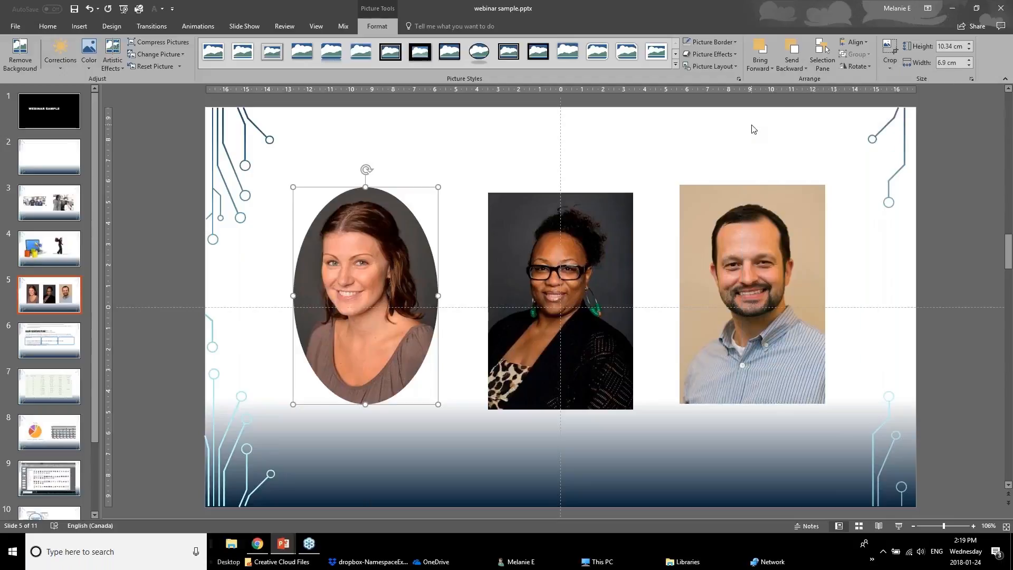
Step: Crop the first oval portrait closely around the woman's face, to about 6.1 cm high and 5.5 cm wide
click(890, 47)
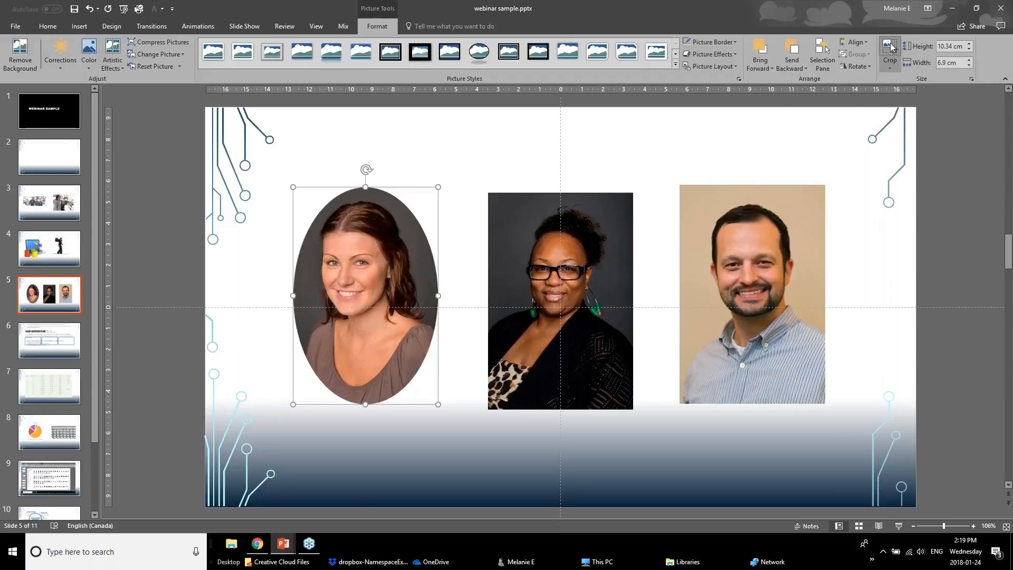
drag(364, 407, 366, 342)
drag(367, 190, 367, 204)
drag(301, 271, 303, 271)
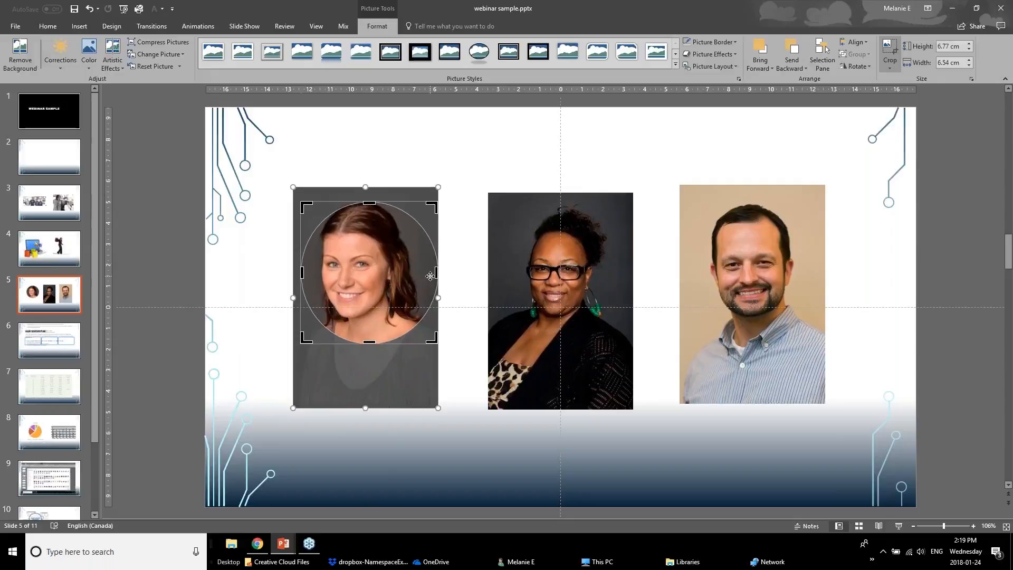
drag(429, 275, 416, 269)
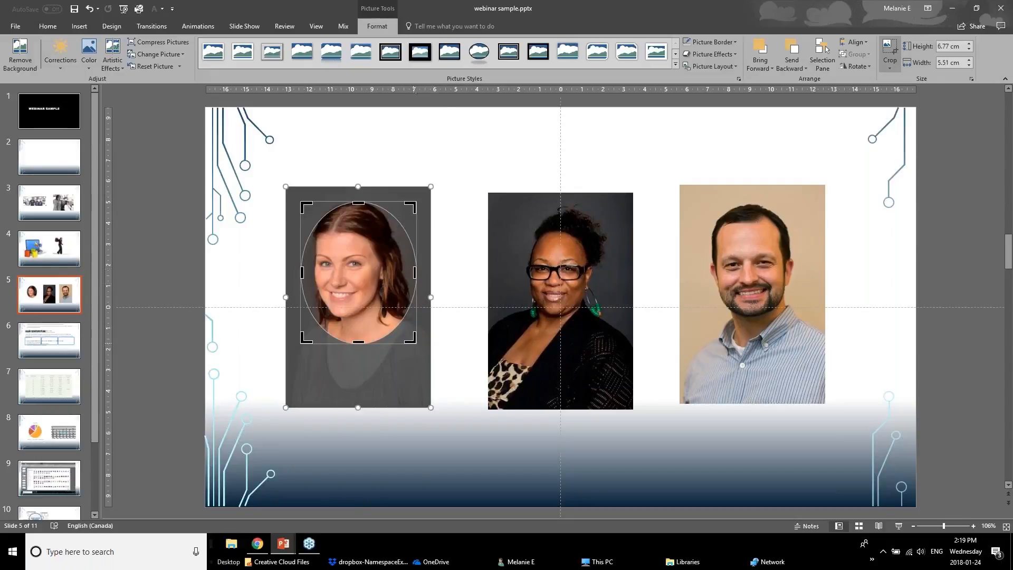
drag(420, 348, 416, 334)
click(280, 367)
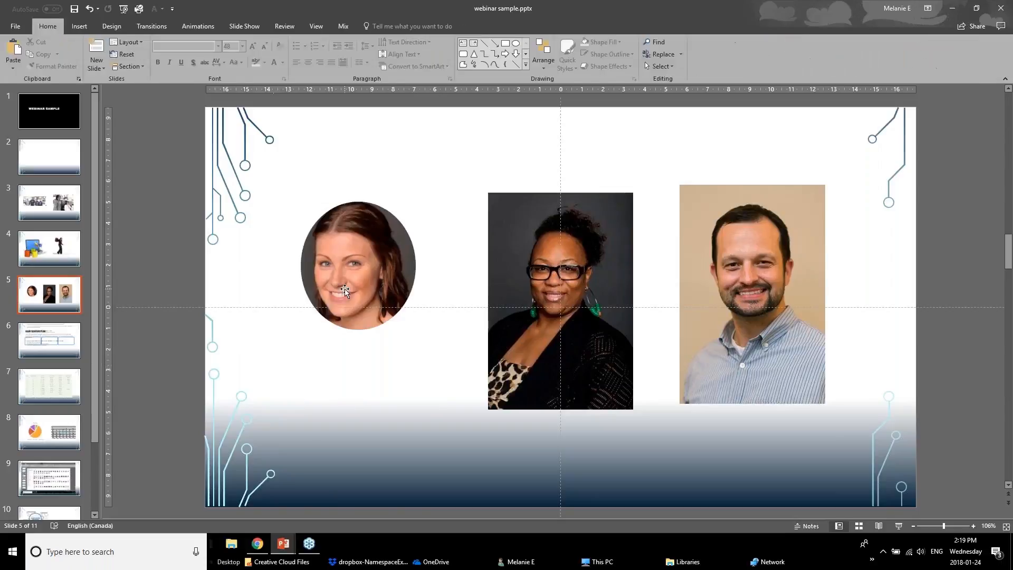
Step: Move the cropped first portrait slightly down on the slide and deselect it
click(373, 290)
drag(373, 289, 370, 301)
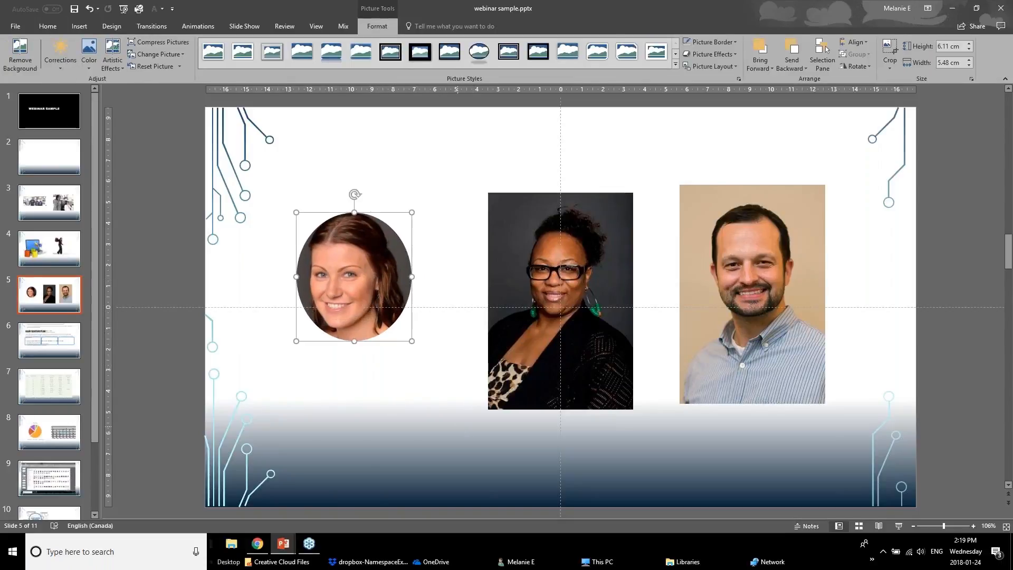
click(369, 385)
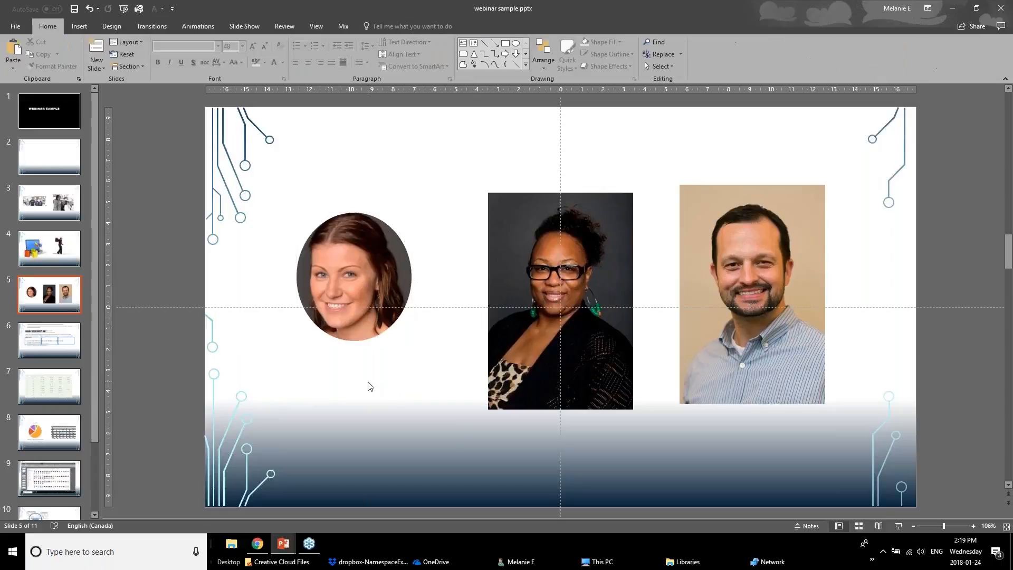
Step: Copy the first portrait's oval formatting to the middle and third portraits with Format Painter, and select the middle portrait
click(393, 295)
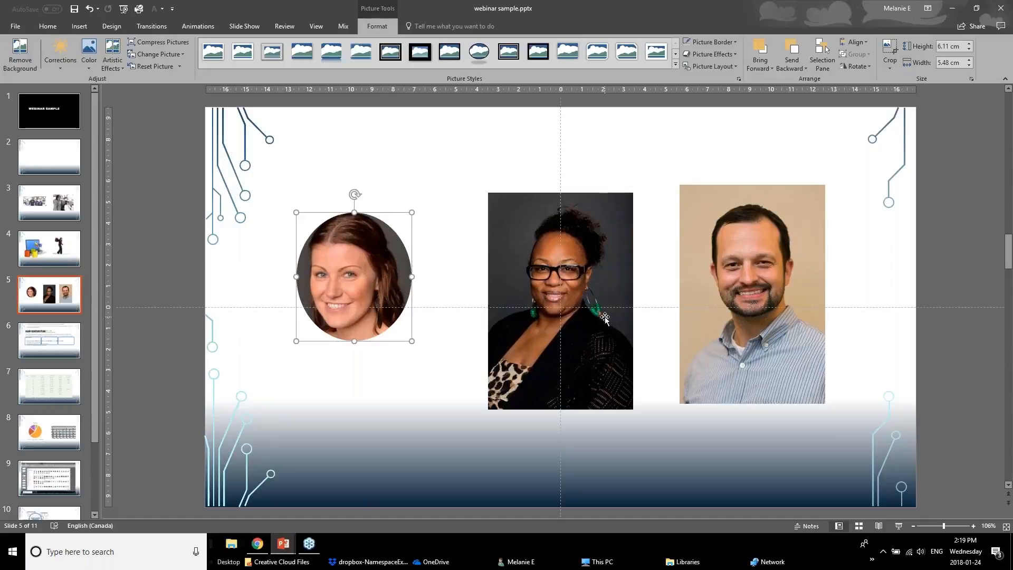
click(47, 26)
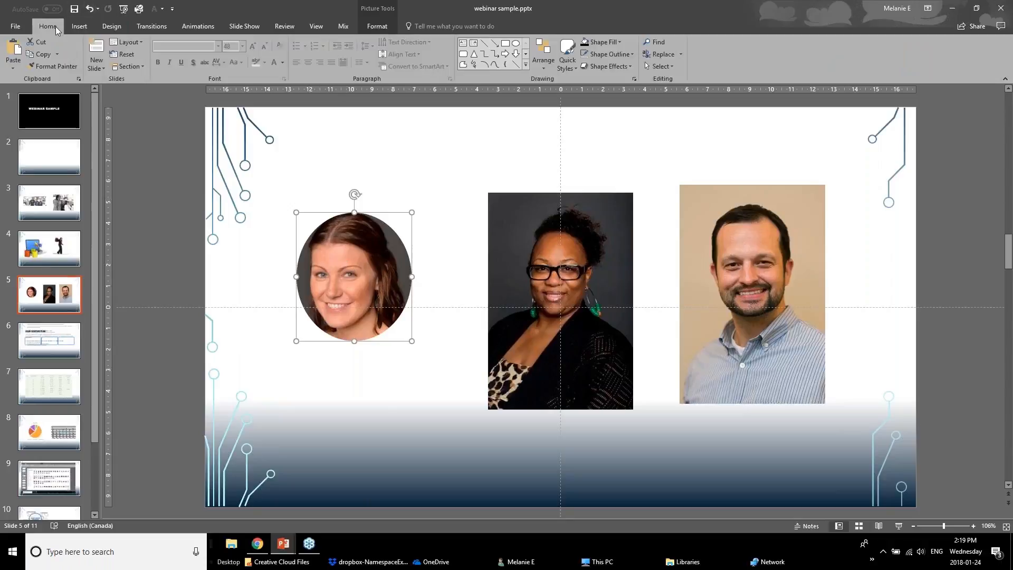
click(63, 71)
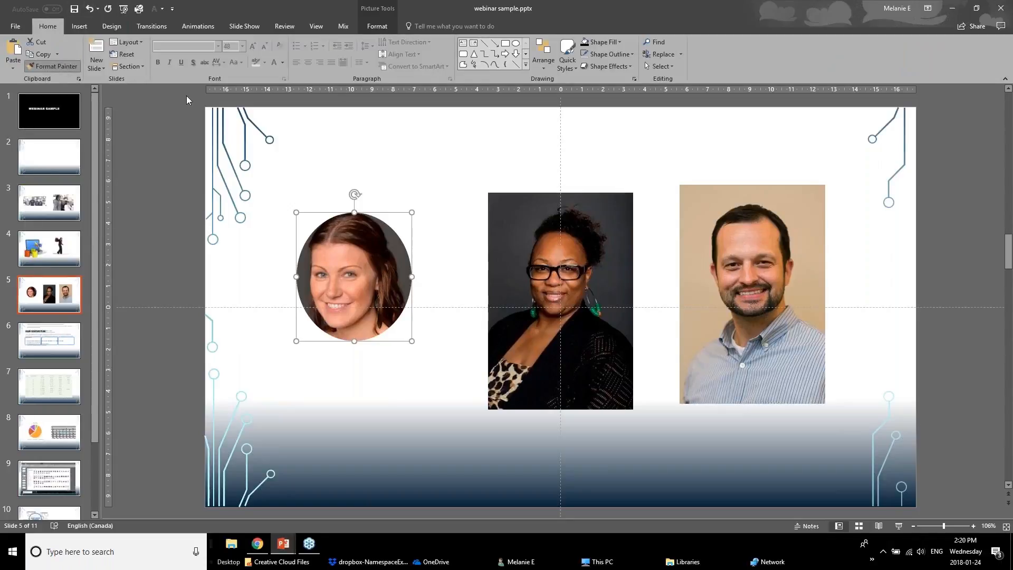
click(546, 222)
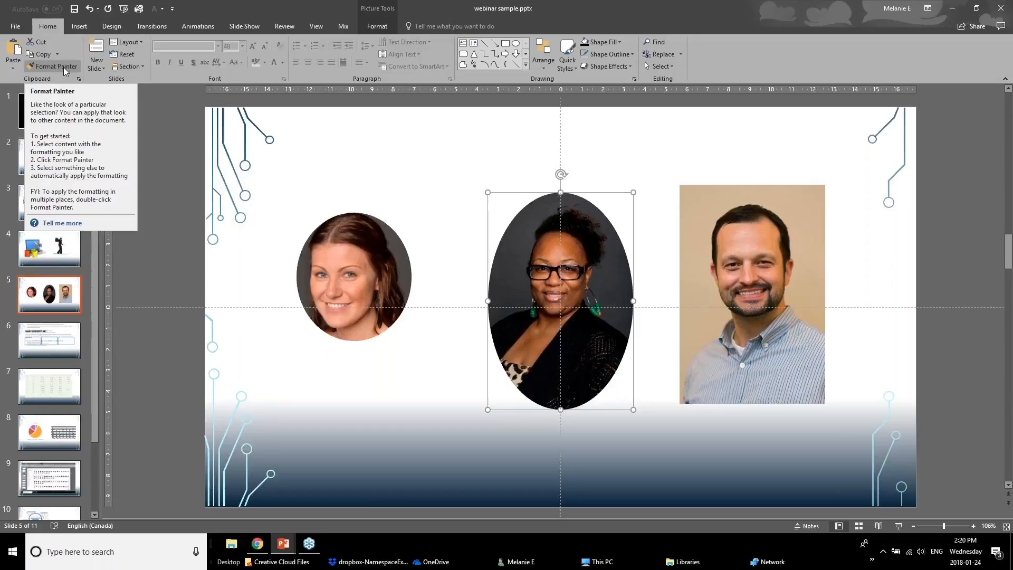
click(349, 277)
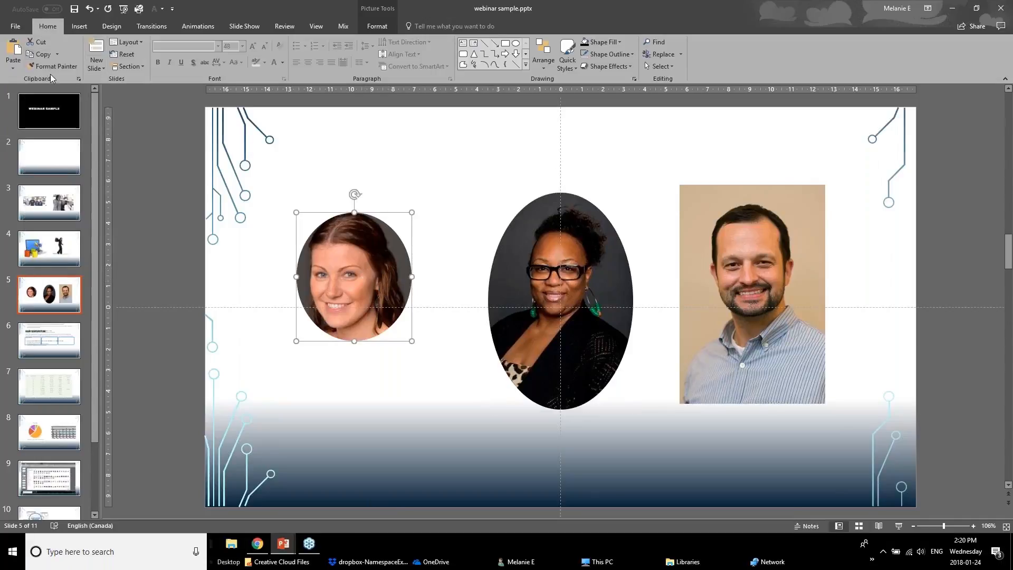
click(732, 272)
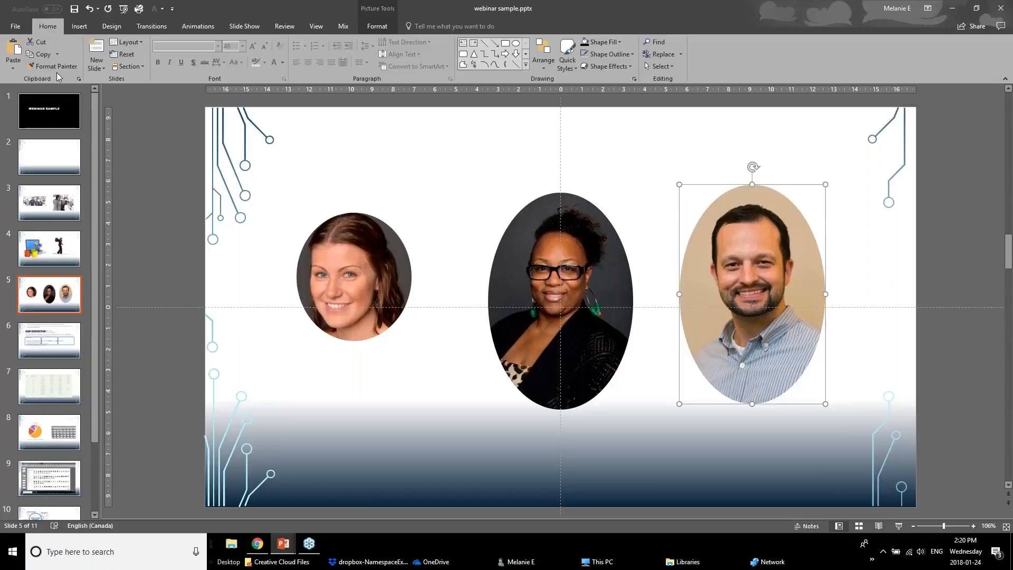
click(523, 328)
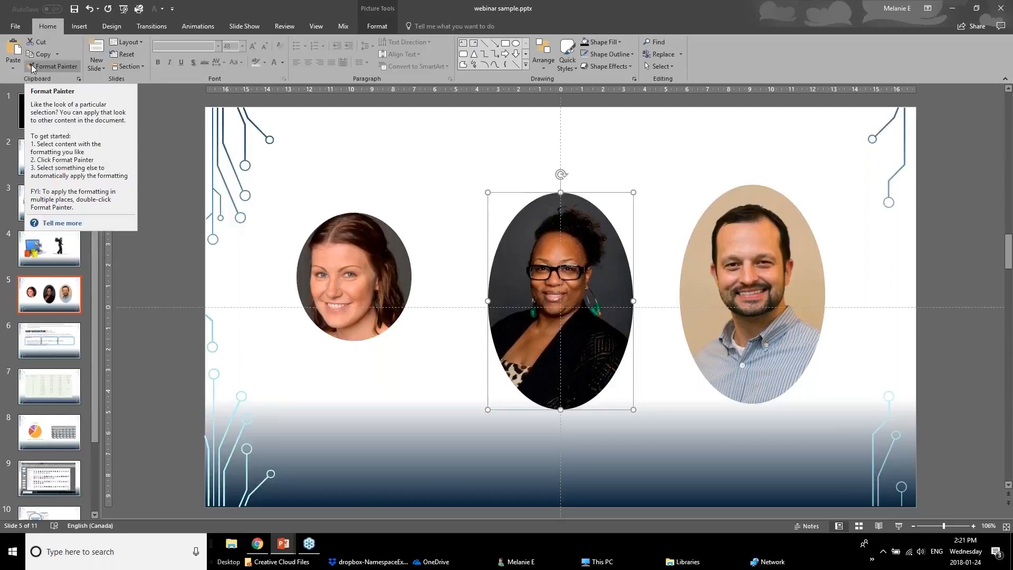
Step: Switch to the Powerpoint Webinar January 2018 v1 presentation and go to the Cropping & Framing slide
click(314, 432)
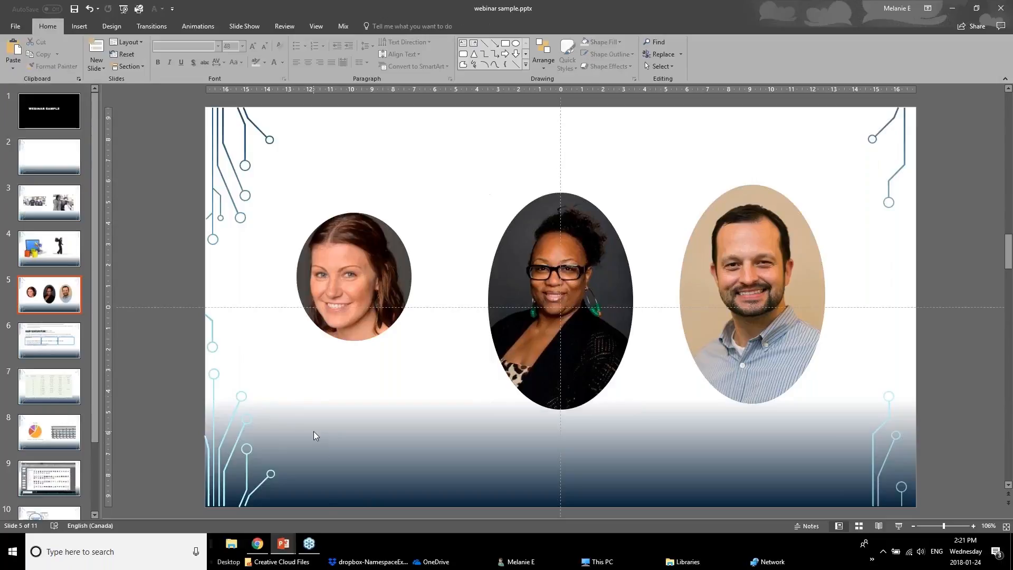
click(290, 543)
click(225, 501)
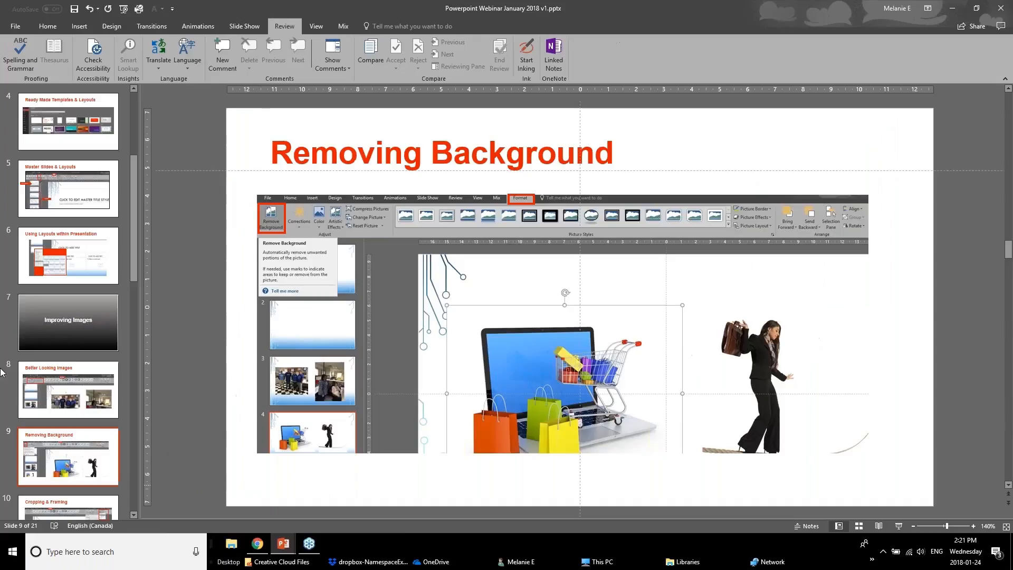
click(91, 401)
scroll(92, 398, down, 3)
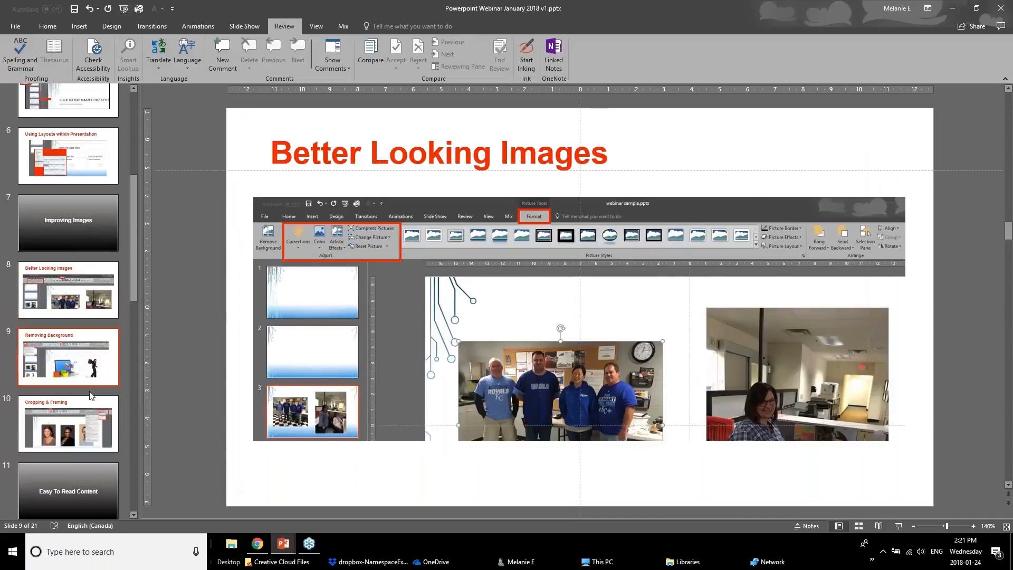
click(90, 392)
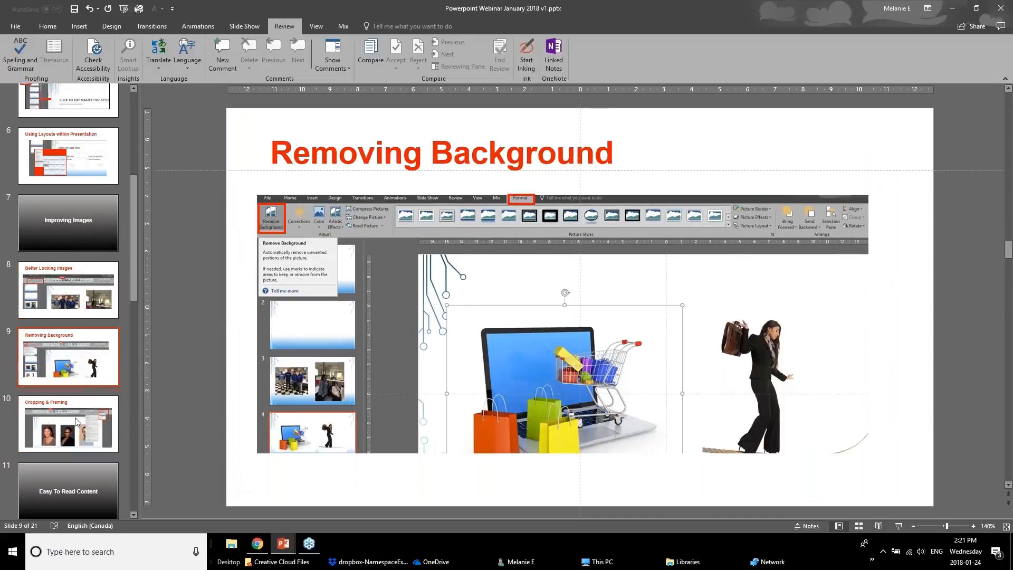
scroll(75, 428, down, 2)
scroll(76, 428, down, 1)
click(75, 353)
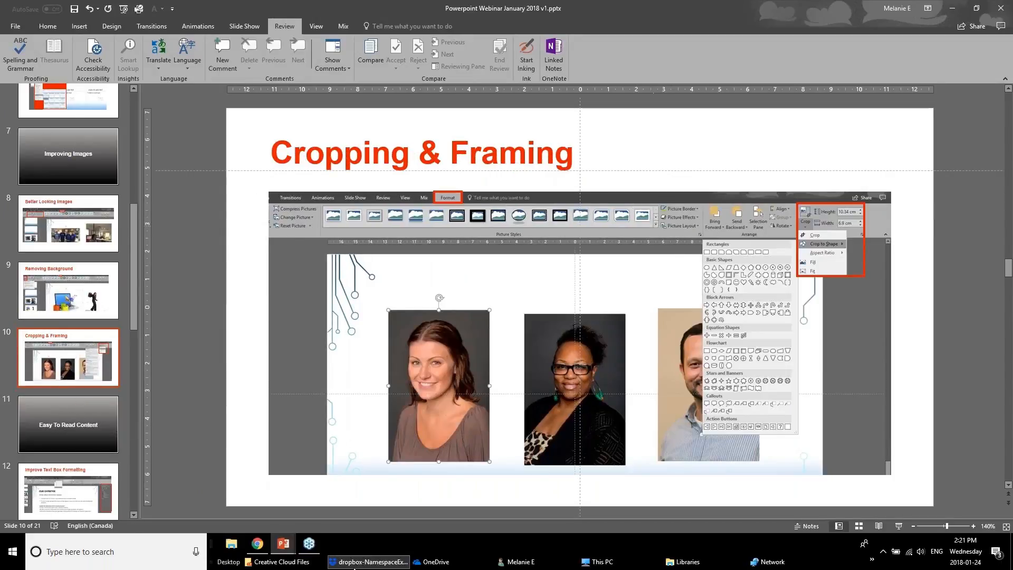
Step: Return to webinar sample.pptx, apply the rotated white frame picture style to the first portrait, and move it slightly up and right
mouse_move(285, 545)
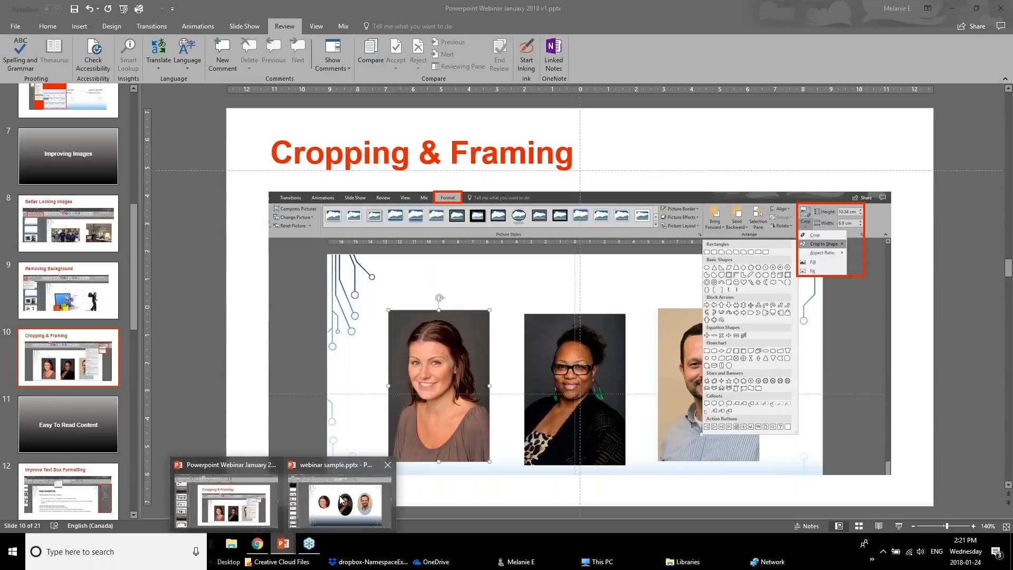
click(239, 517)
mouse_move(283, 545)
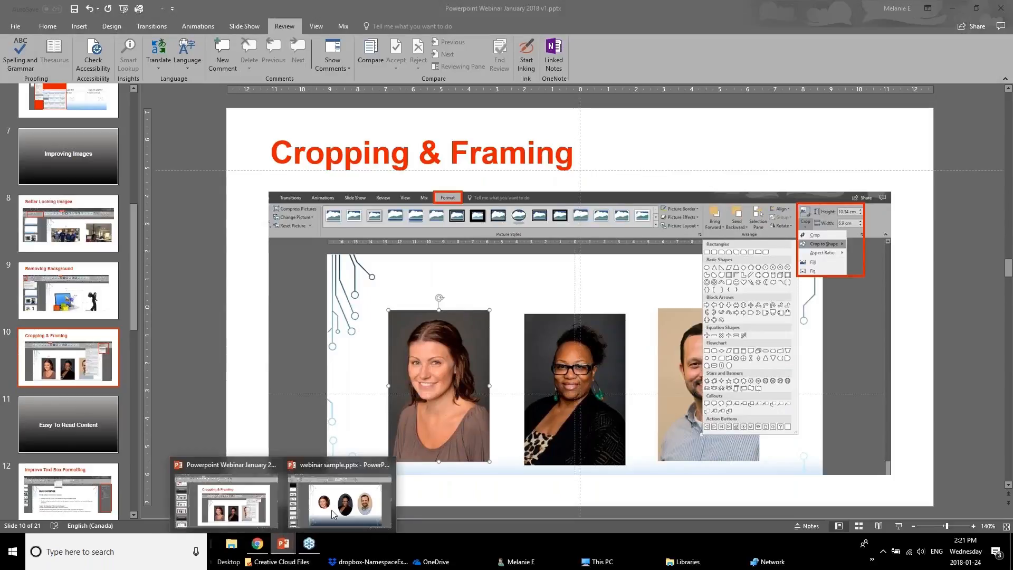
click(342, 500)
click(322, 335)
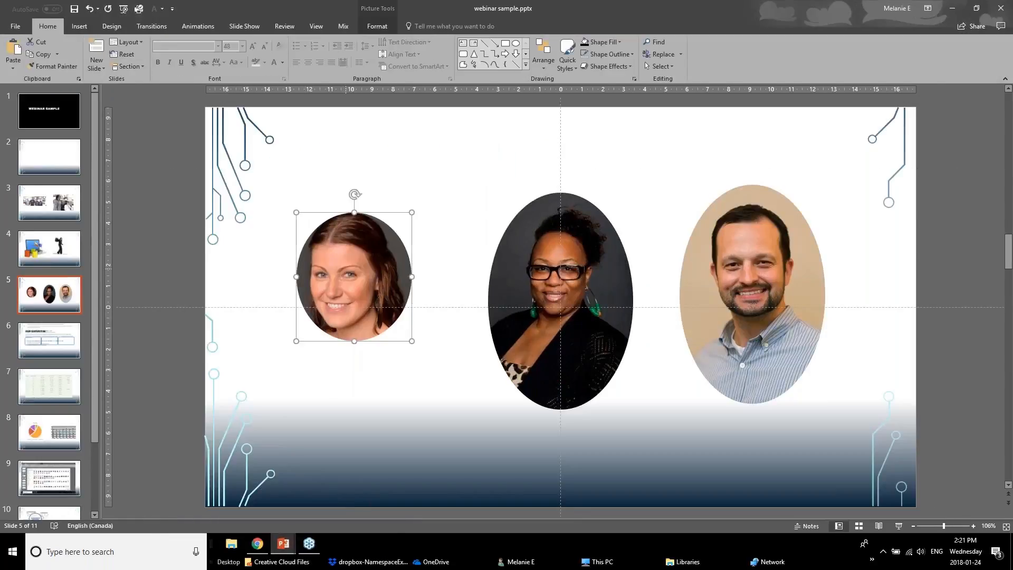
click(377, 26)
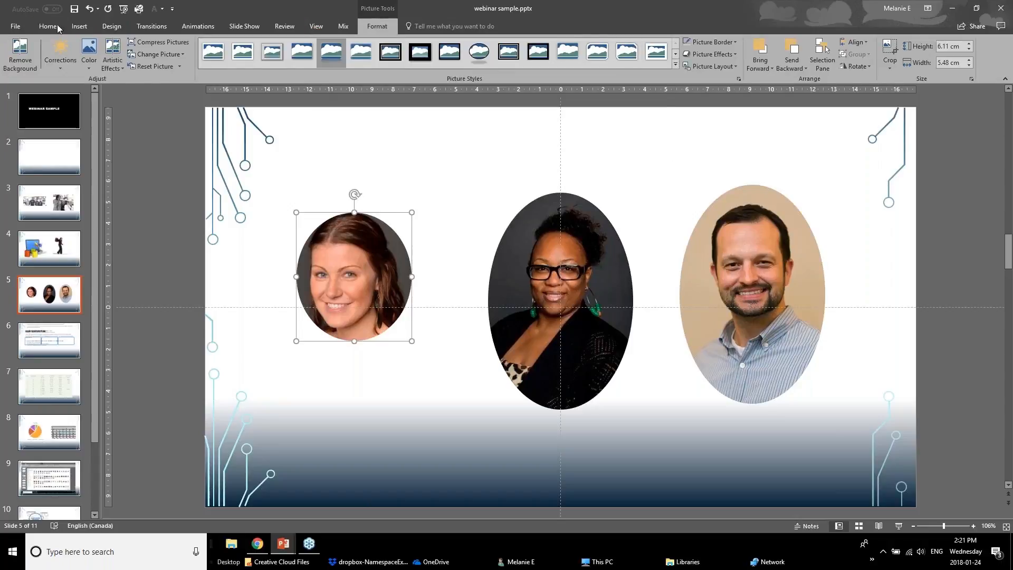
click(675, 65)
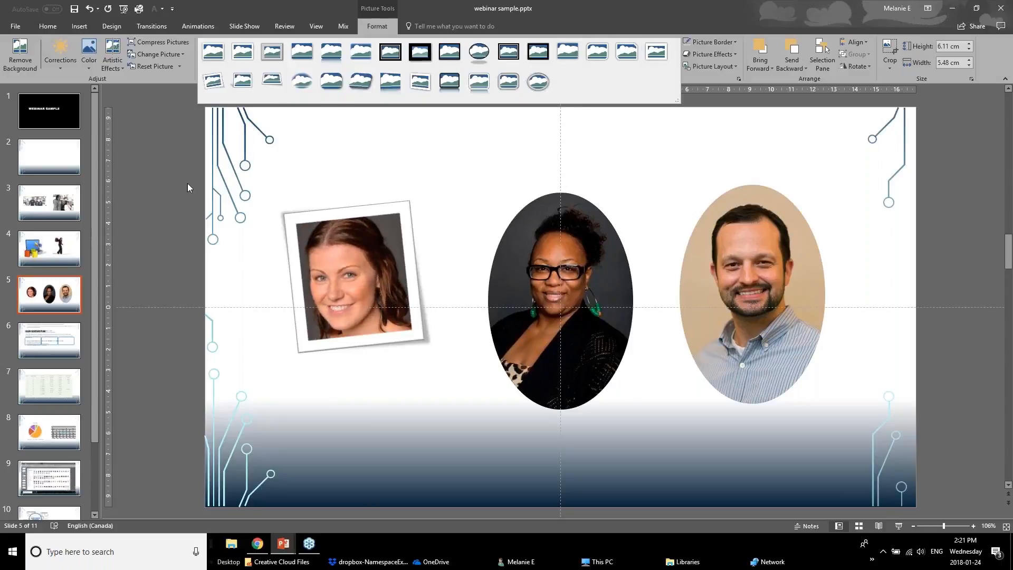
click(221, 73)
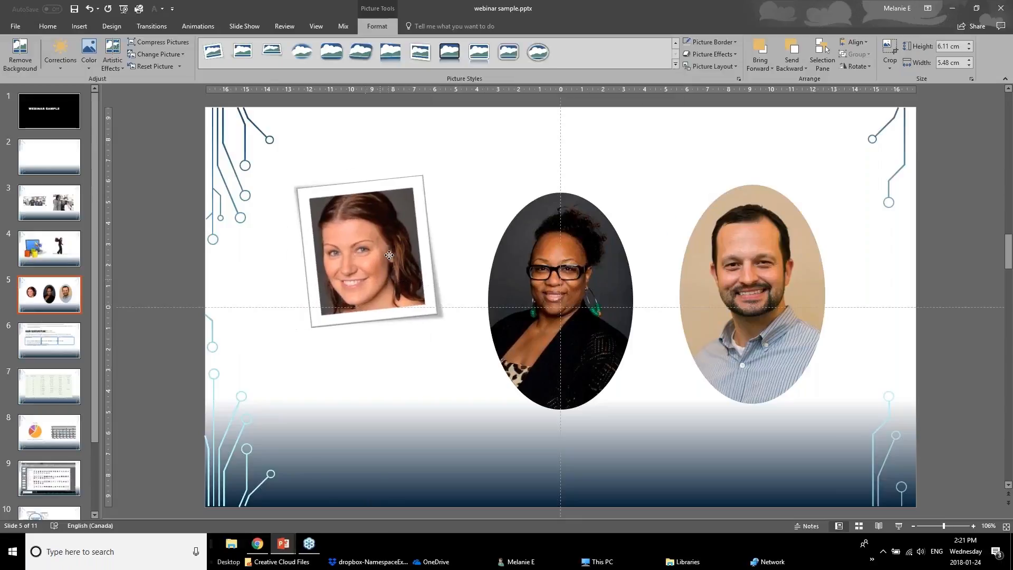
click(203, 315)
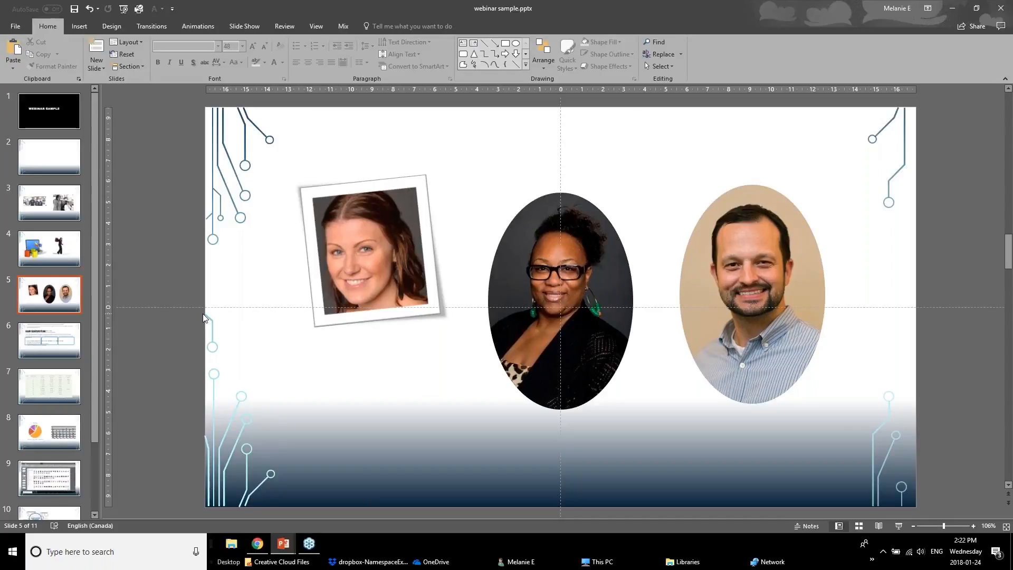
Step: Examine the picture border options and shadow effects available for the middle portrait
click(534, 261)
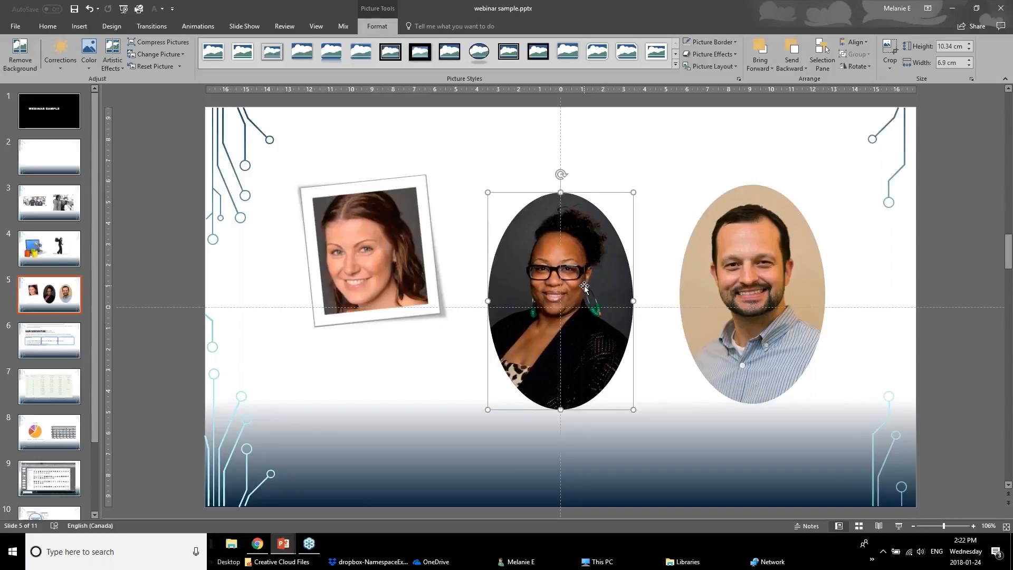
click(710, 45)
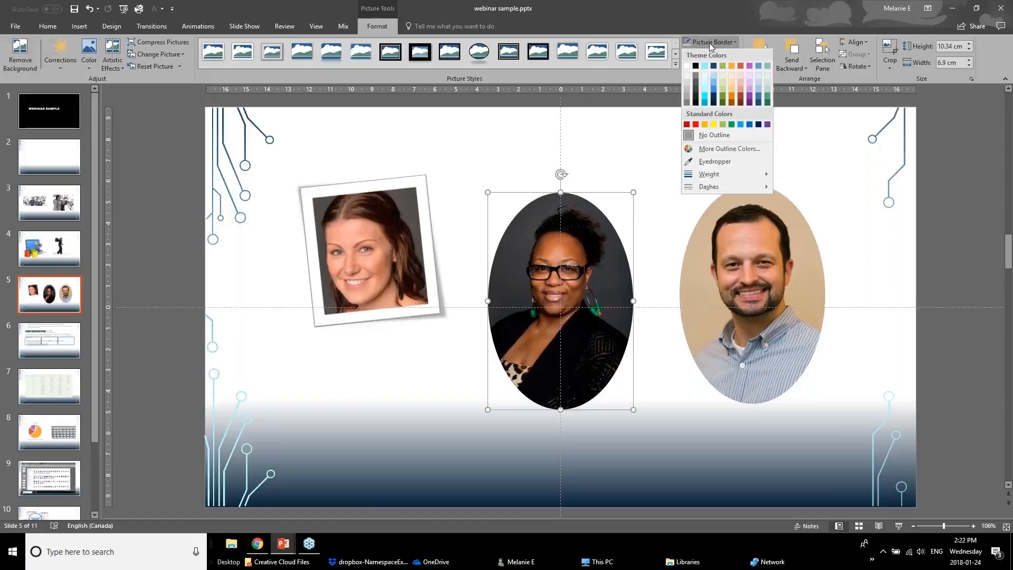
click(635, 154)
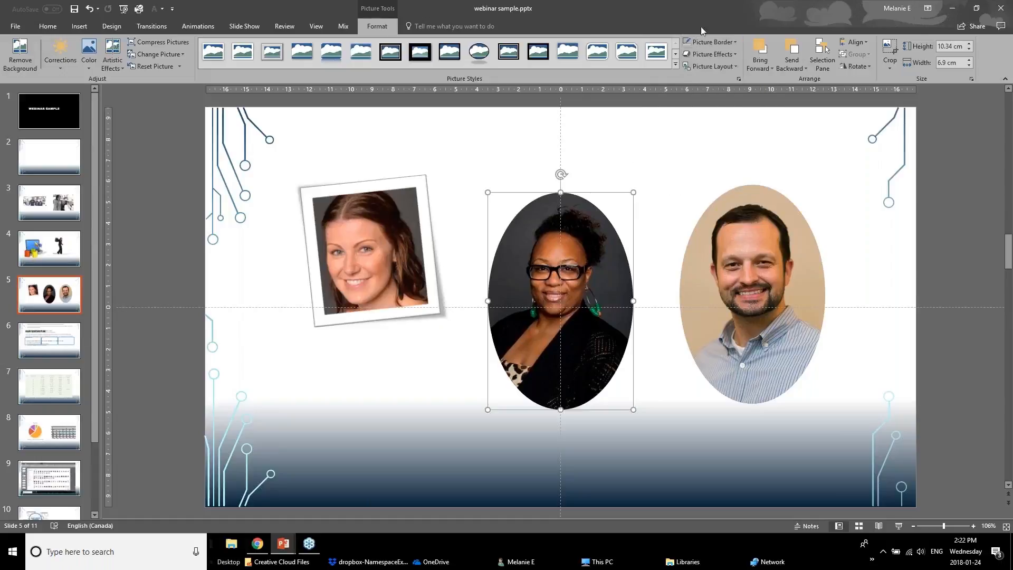
click(712, 43)
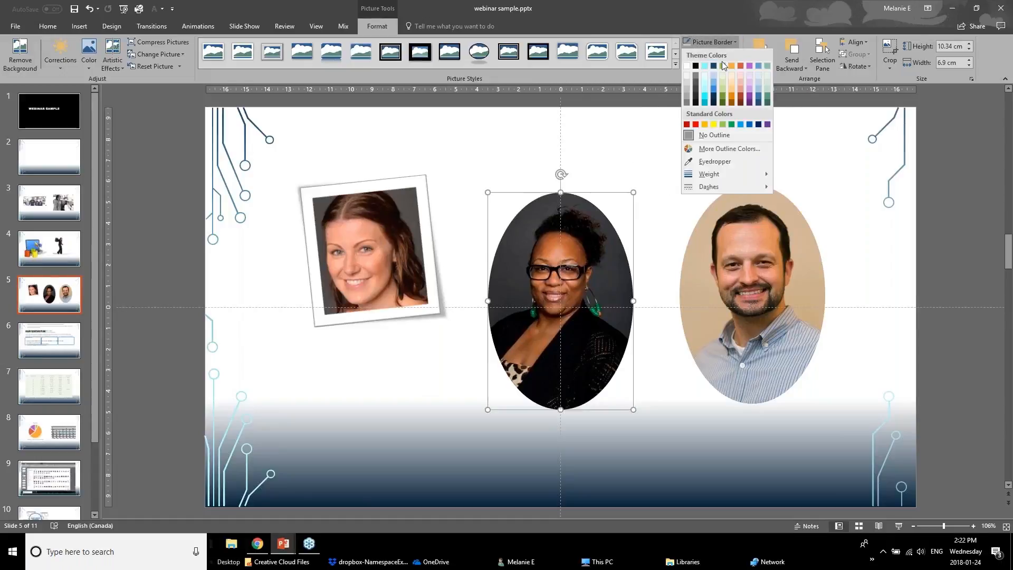
click(713, 43)
click(730, 58)
mouse_move(717, 98)
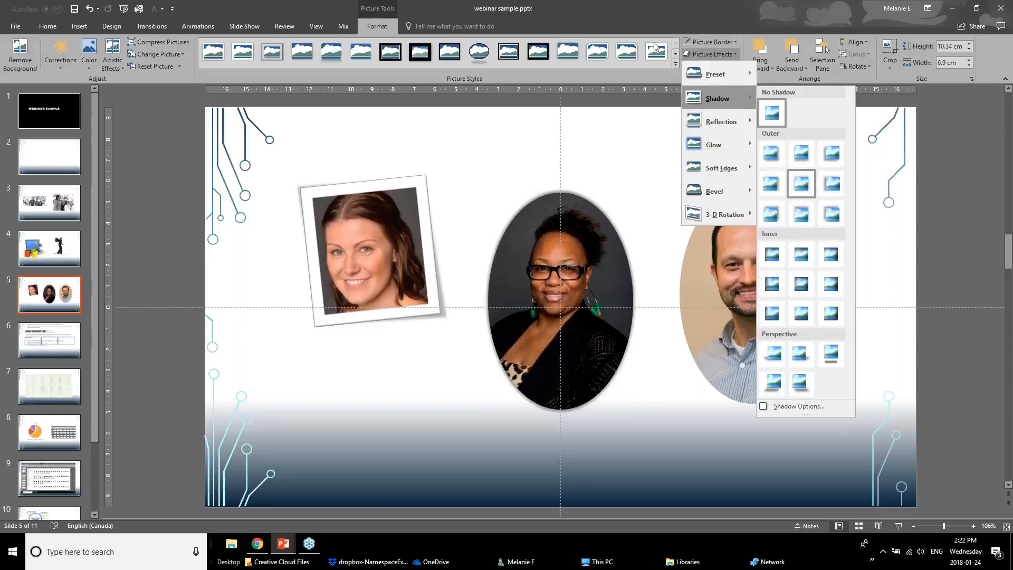
Step: Change the first portrait's picture style to the straight white matte frame
click(370, 251)
click(242, 52)
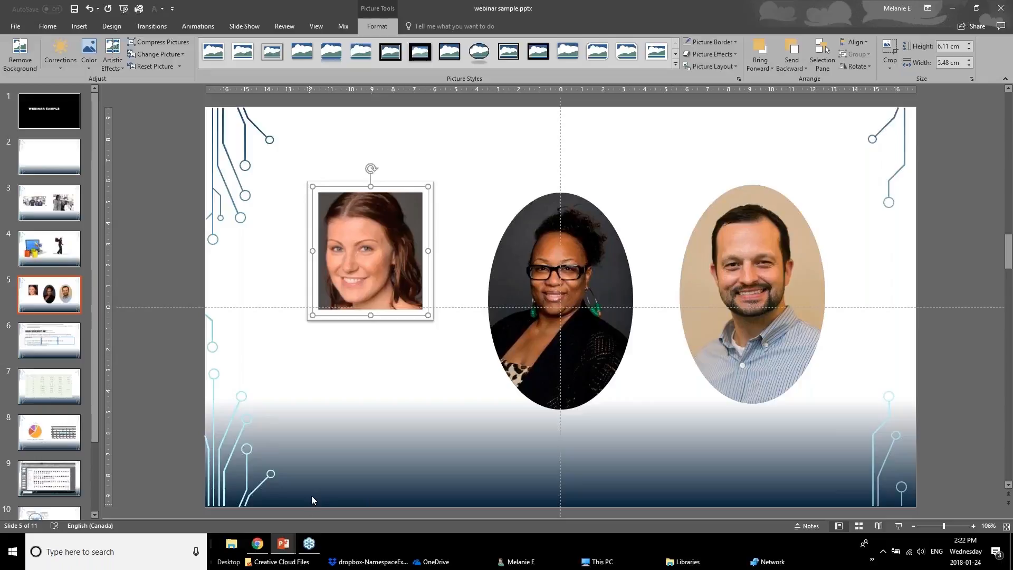
Step: Switch to the Powerpoint Webinar January 2018 v1 presentation and go to the Improve Text Box Formatting slide
click(291, 551)
click(226, 499)
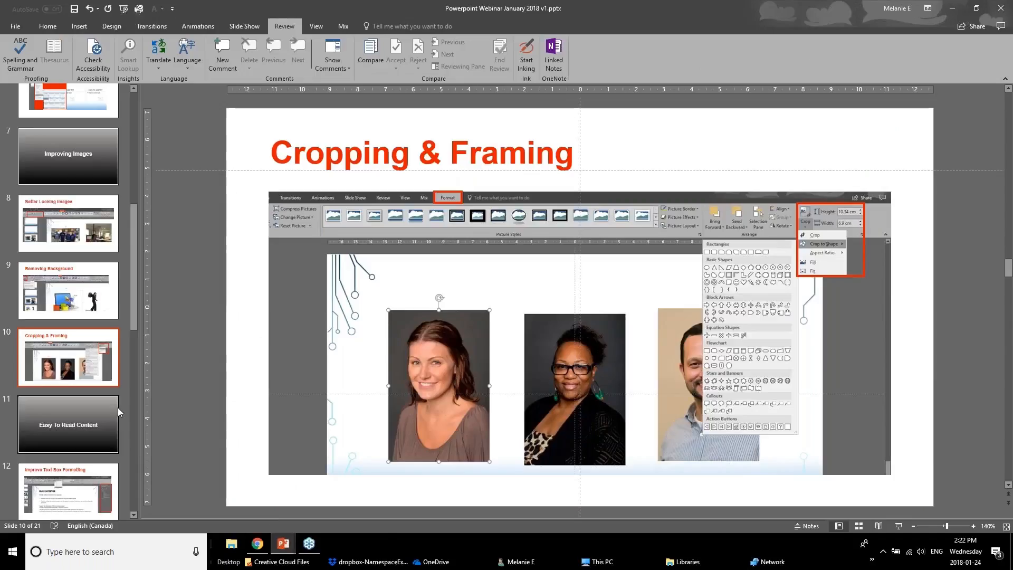
click(87, 375)
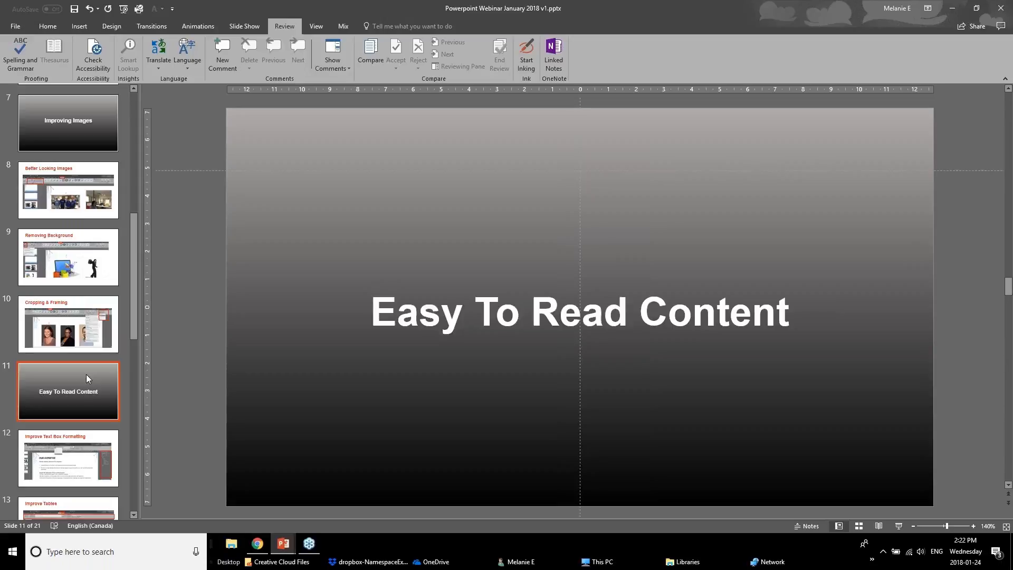
click(57, 484)
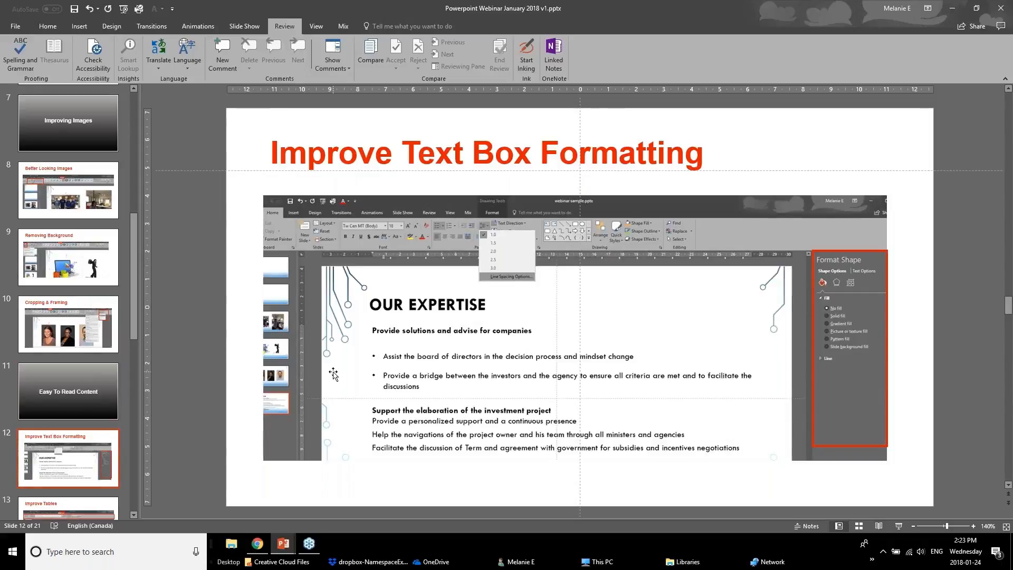
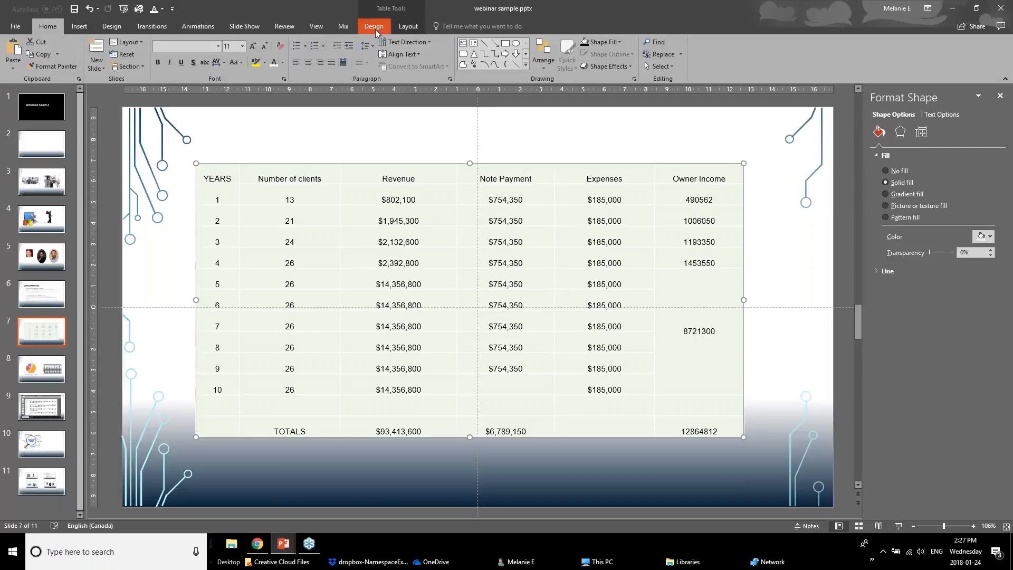
Step: Examine the design and layout tools for the slide 7 table, previewing Medium Style 2 - Accent 4
click(375, 30)
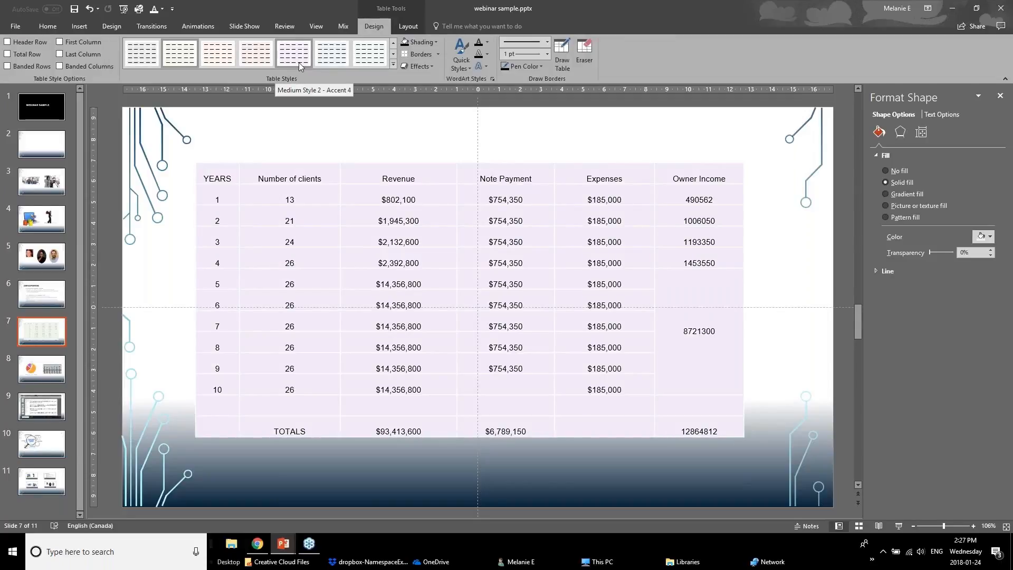
click(410, 26)
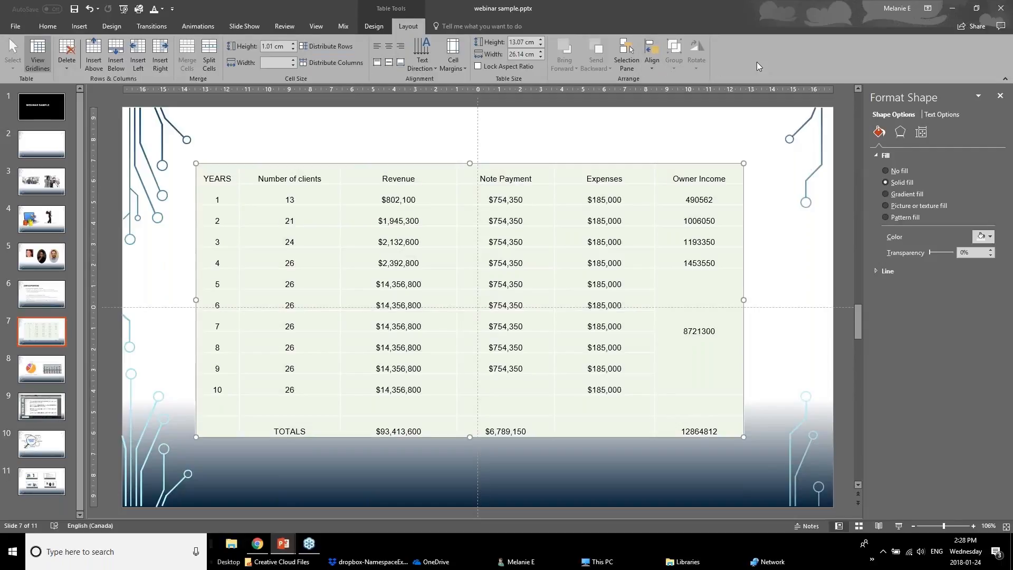
click(374, 26)
click(398, 27)
click(382, 29)
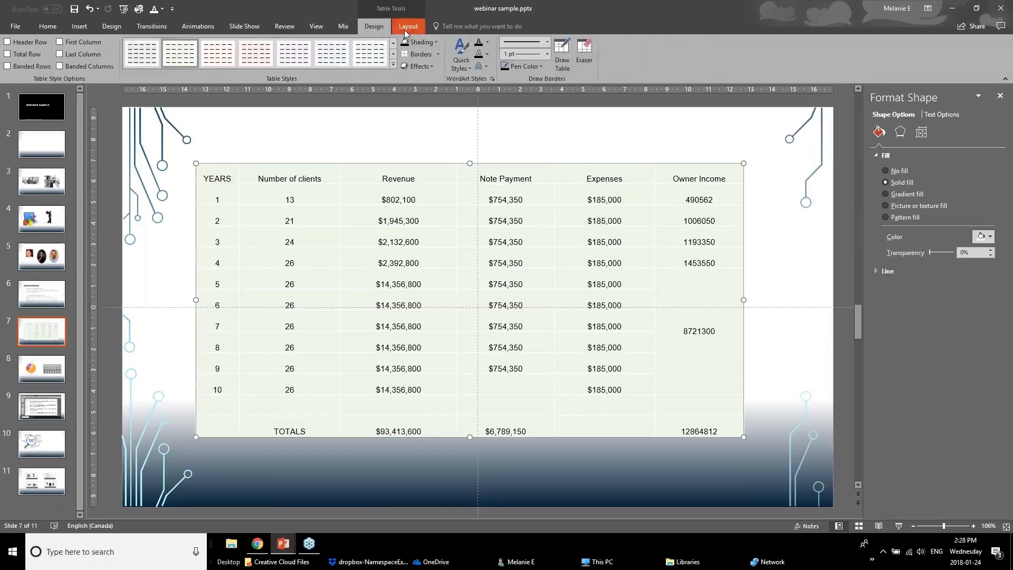
click(407, 28)
click(376, 28)
Step: Turn on the table's Header Row, Total Row and Last Column formatting and look through the full table style gallery
click(8, 43)
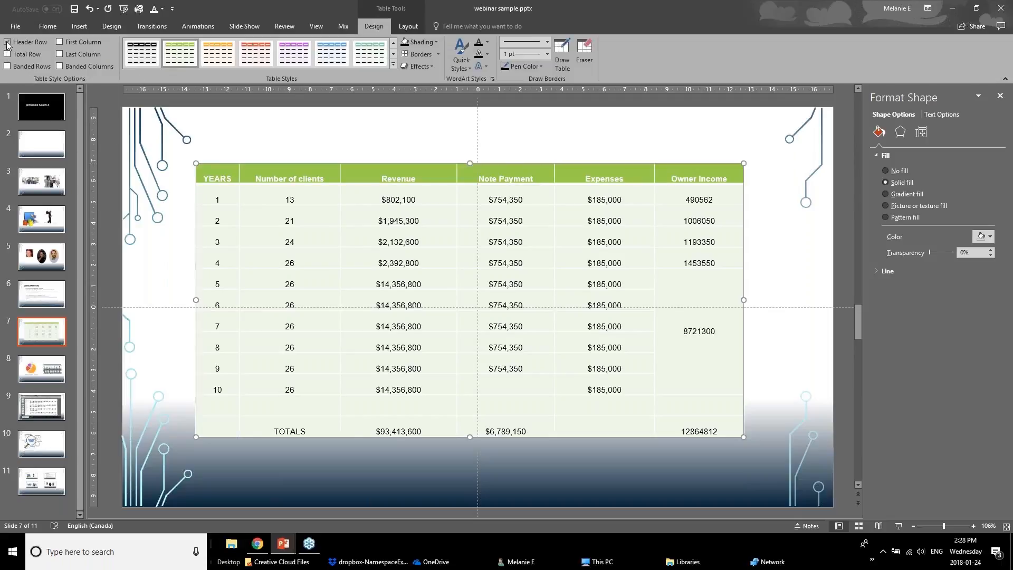
click(7, 54)
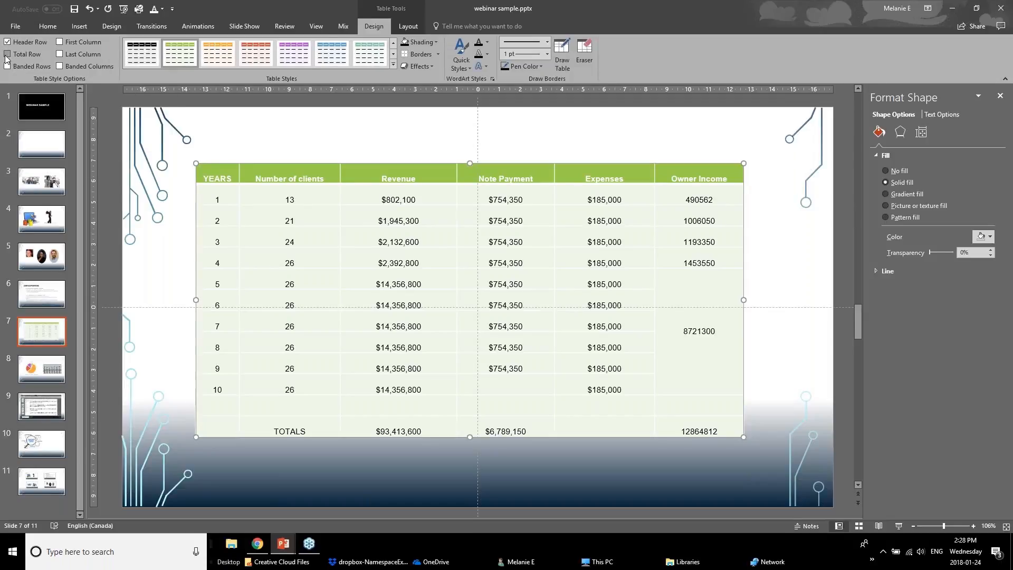
click(60, 55)
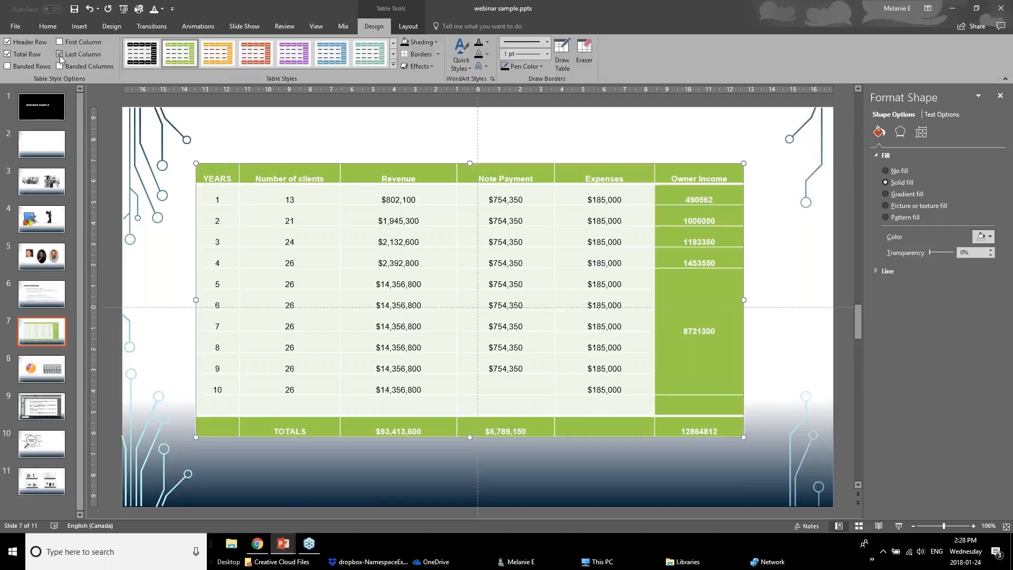
click(394, 64)
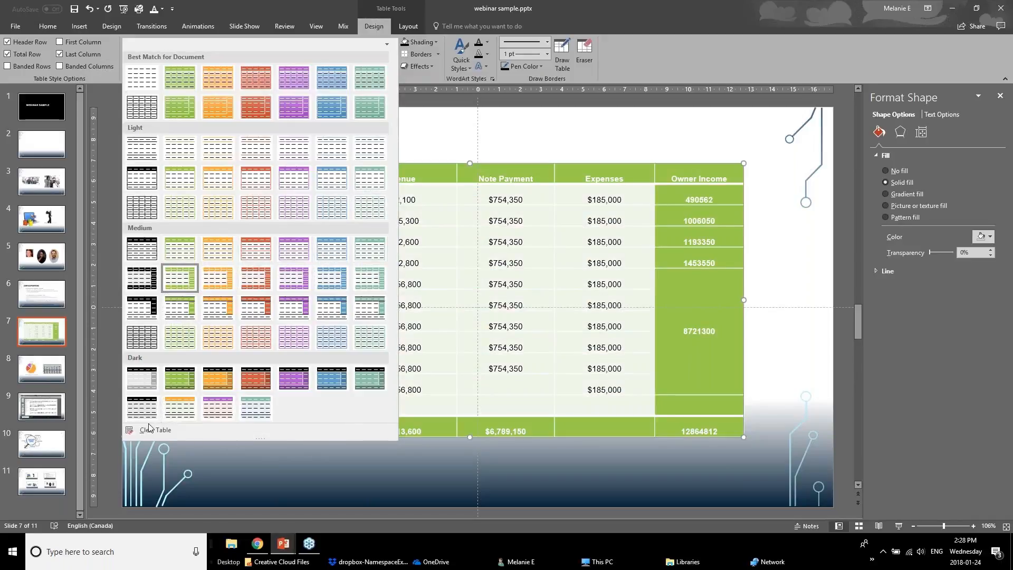
click(410, 155)
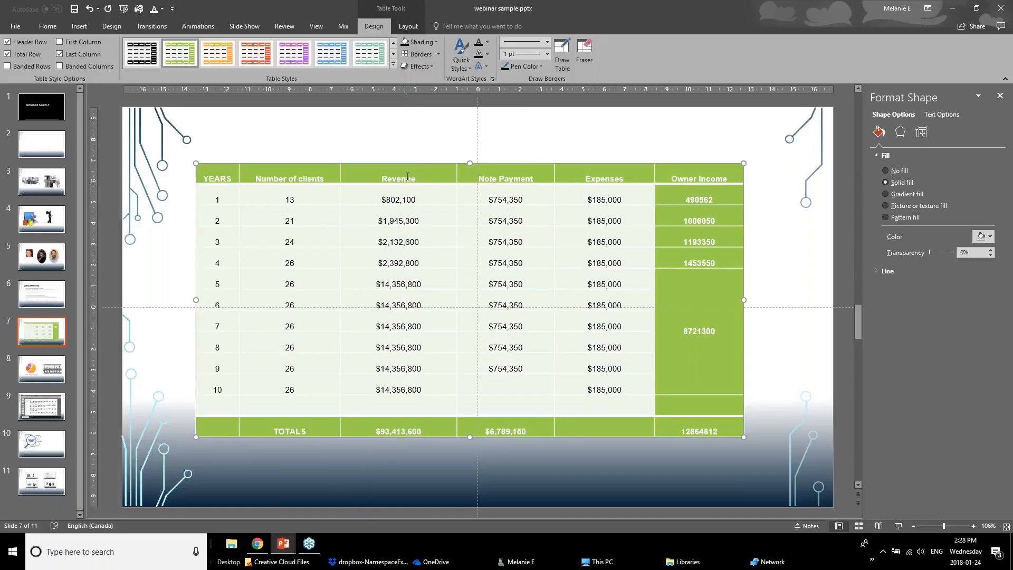
Step: Undo the header row, total row and last column formatting and deselect the table
key(ctrl+z)
key(ctrl+z)
key(ctrl+z)
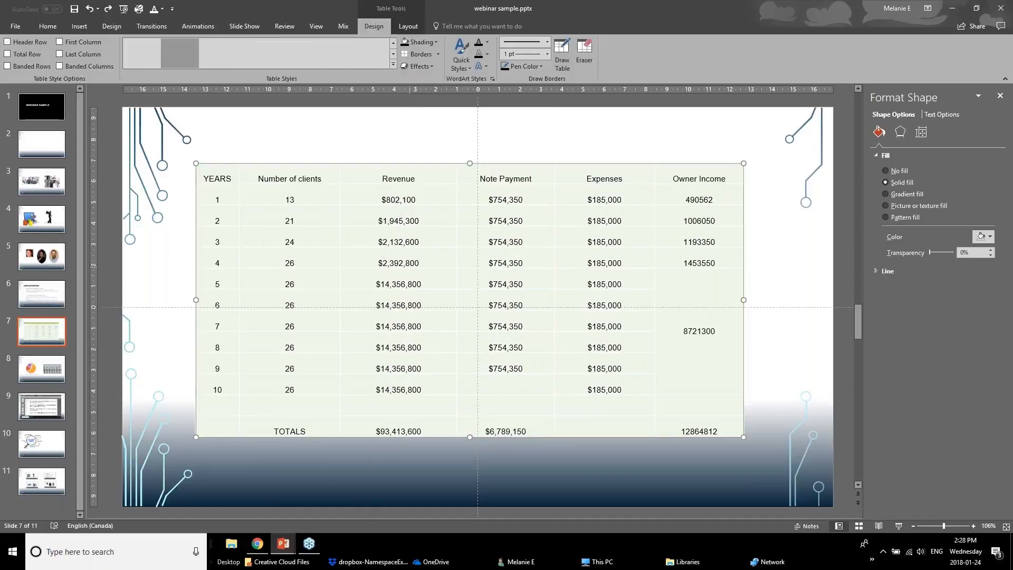
click(324, 135)
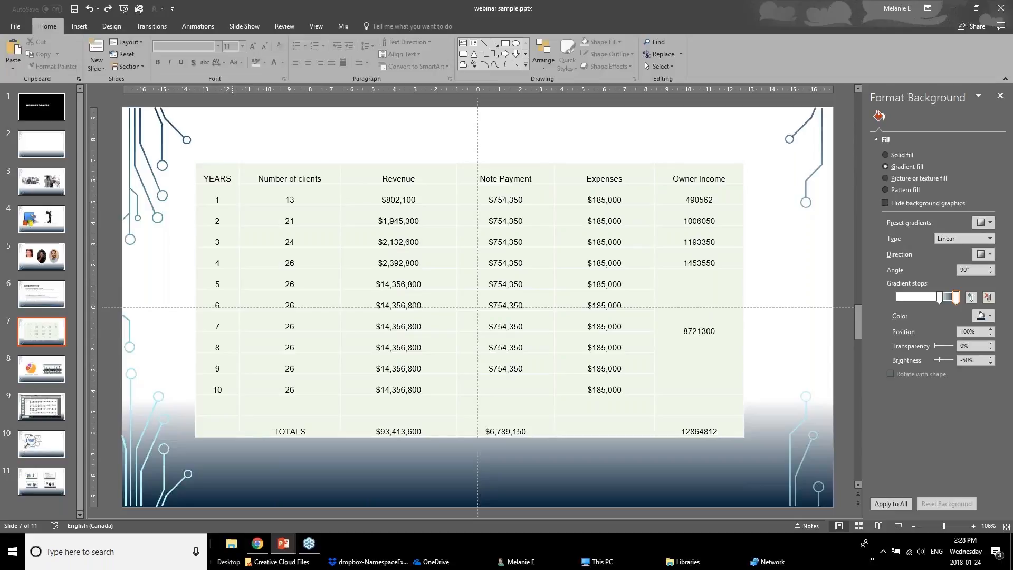
Step: Shade the table's header row, from YEARS to Owner Income, in the standard dark red
drag(220, 177, 722, 175)
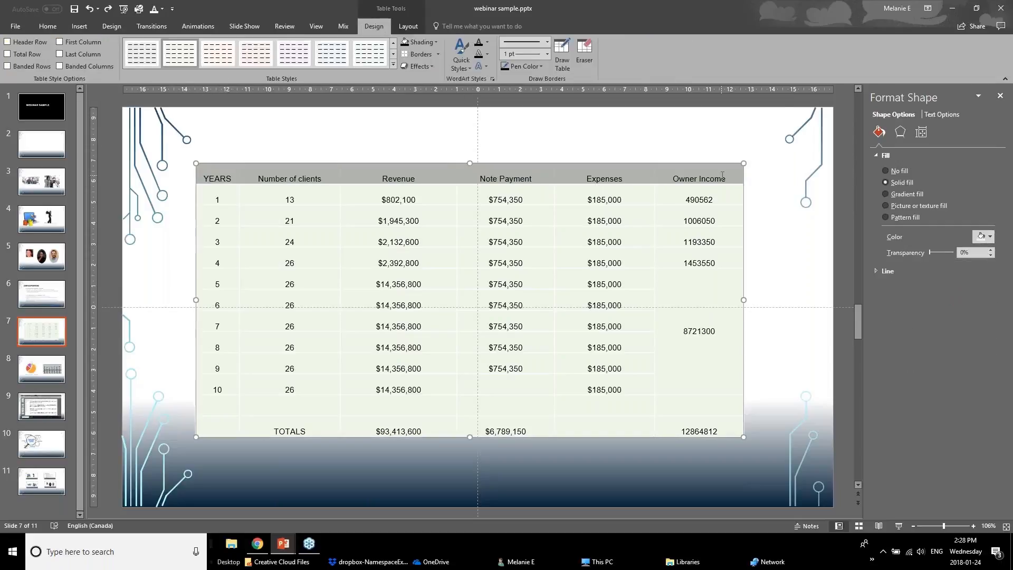
click(436, 43)
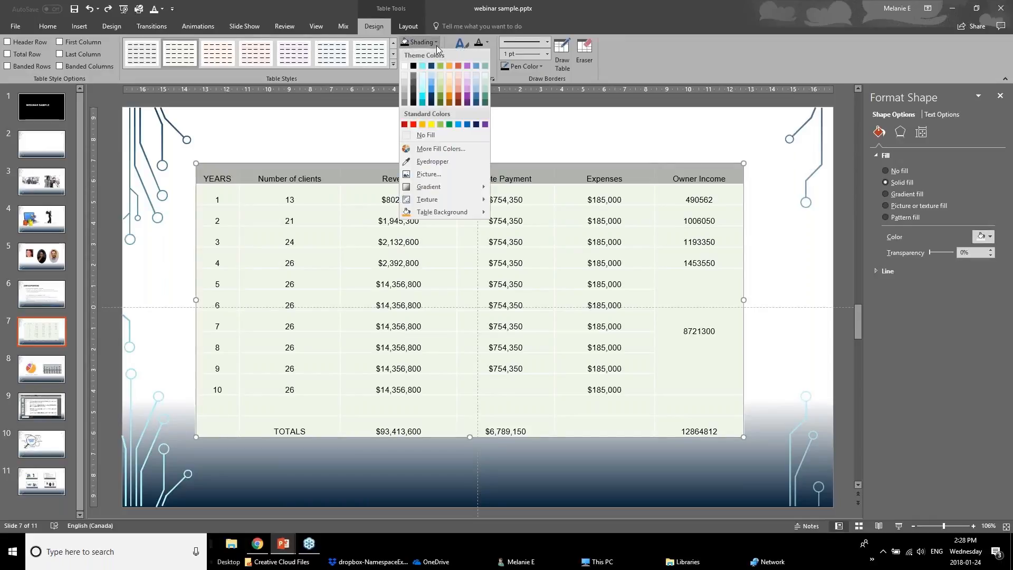
click(405, 124)
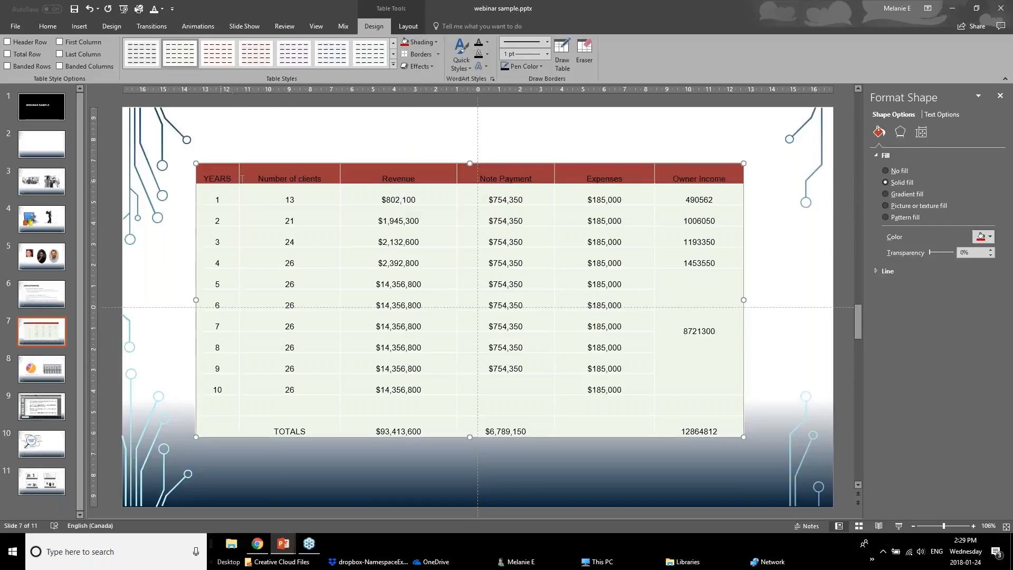
Step: Set the text in the table's header row to white
click(487, 43)
key(Escape)
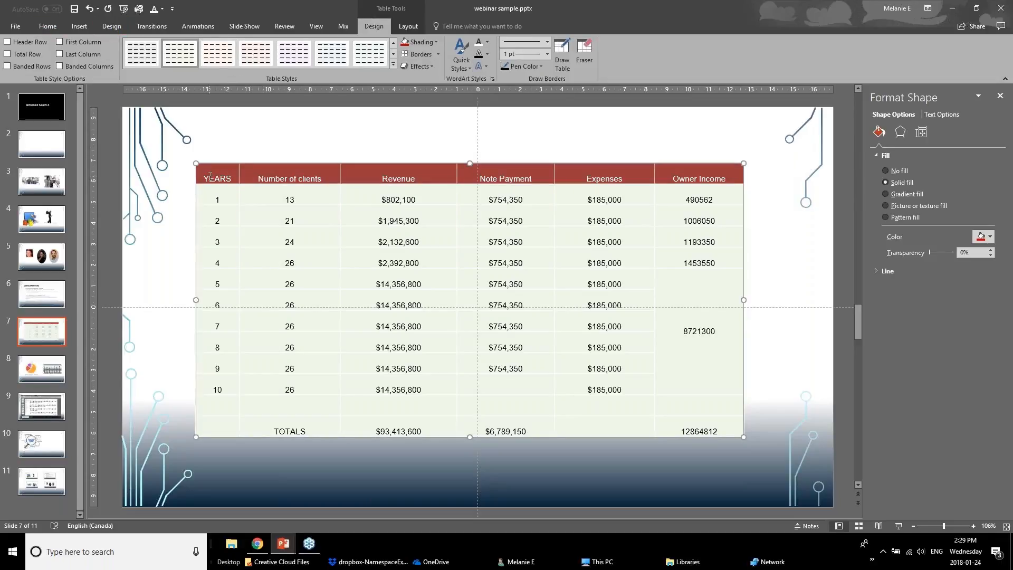
Step: Choose a light grey border pen colour and try applying it to the table rows below the header
drag(221, 190, 718, 426)
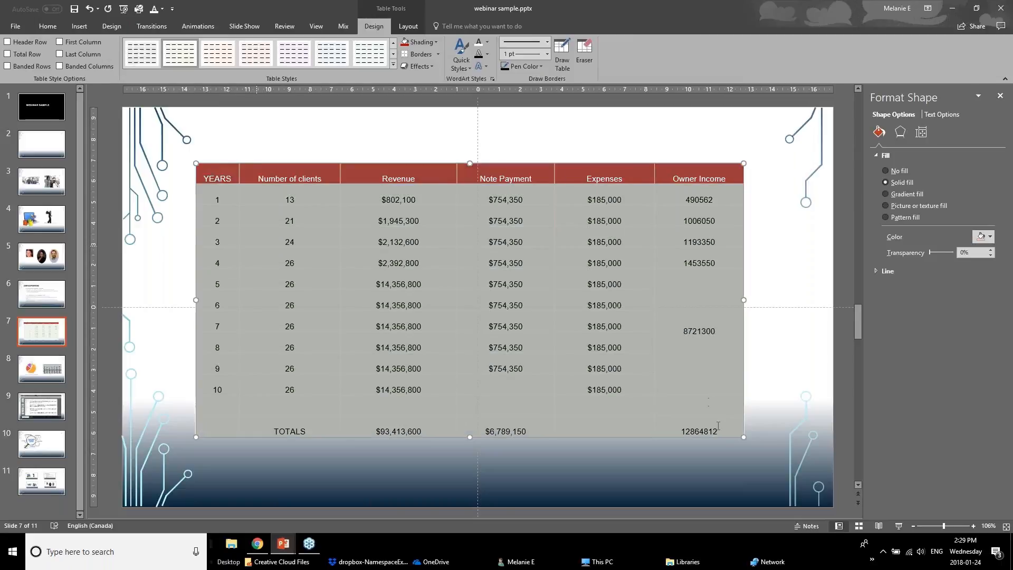
click(438, 54)
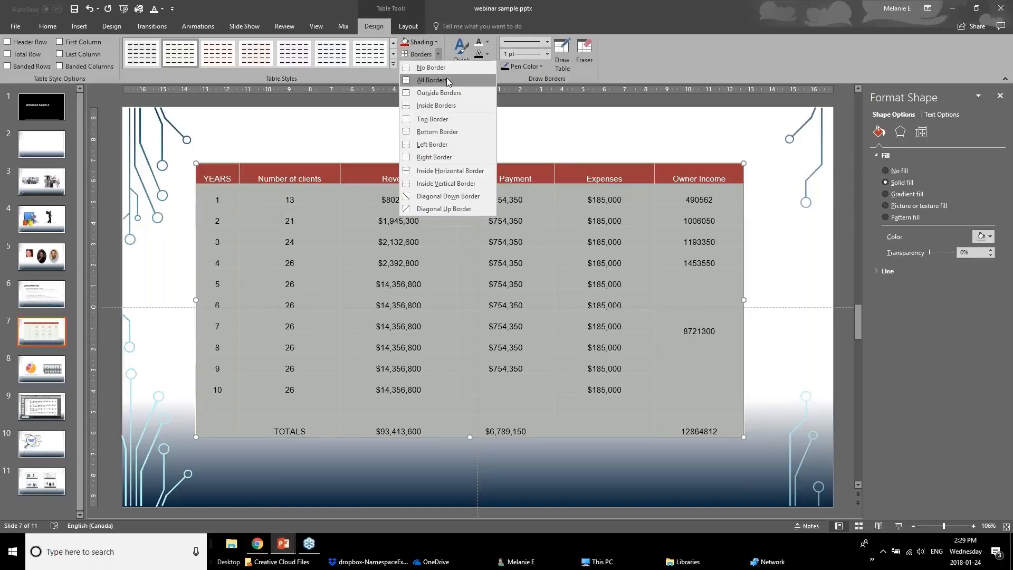
click(548, 56)
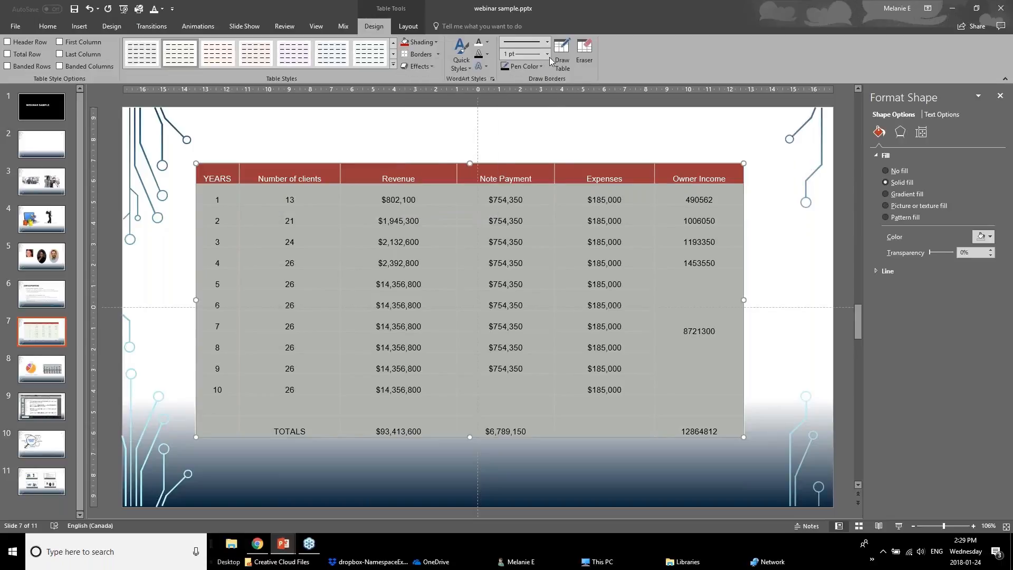
click(533, 67)
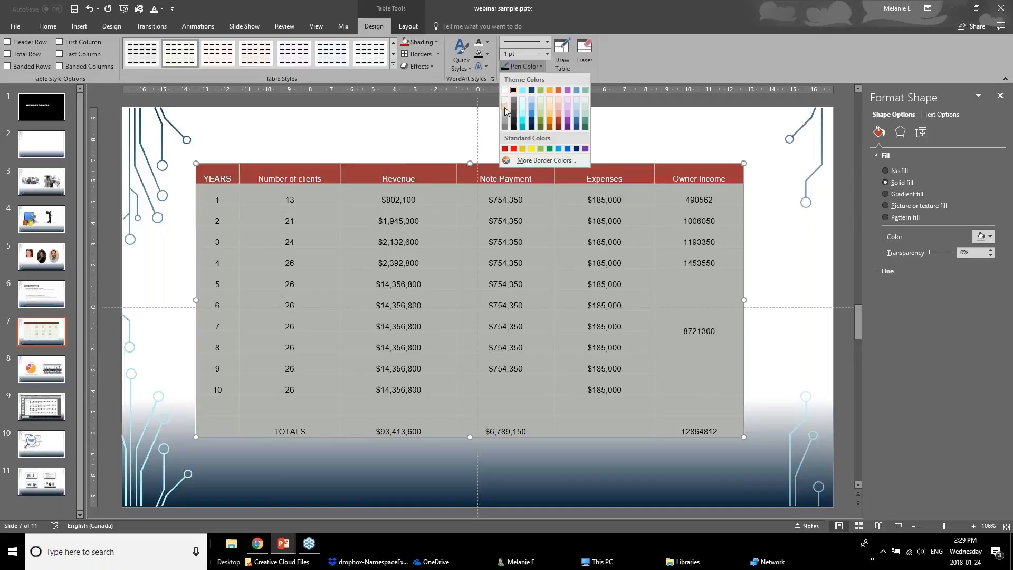
click(504, 107)
click(528, 66)
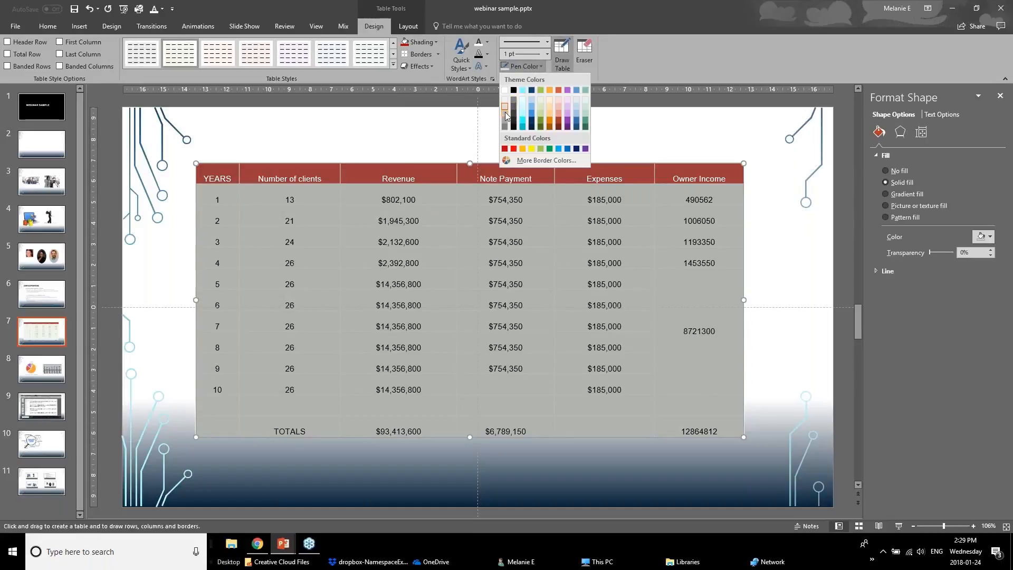
click(505, 113)
click(420, 54)
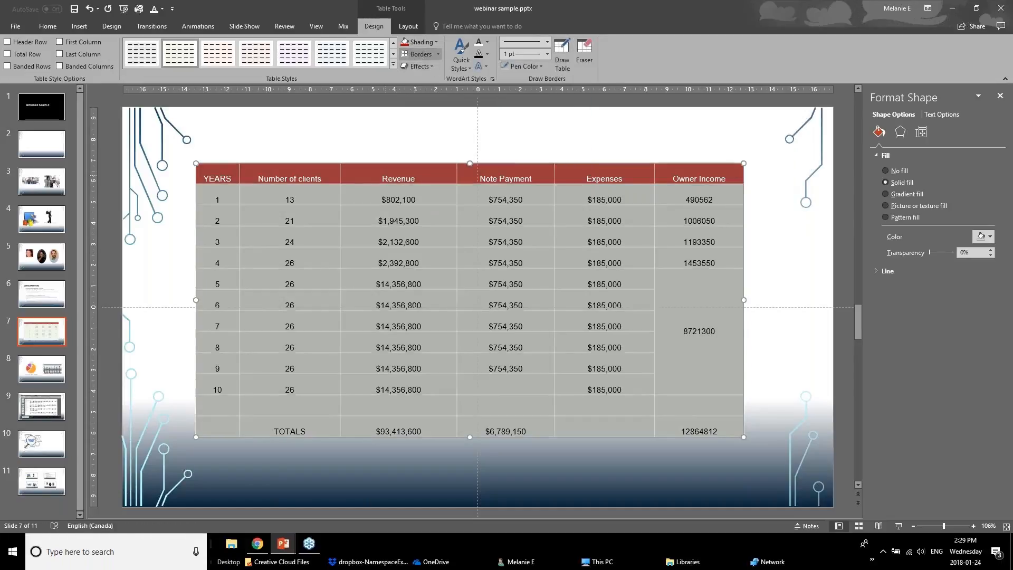
click(398, 159)
click(151, 296)
Step: Apply All Borders in light grey to the table rows from year 1 down to TOTALS
click(218, 196)
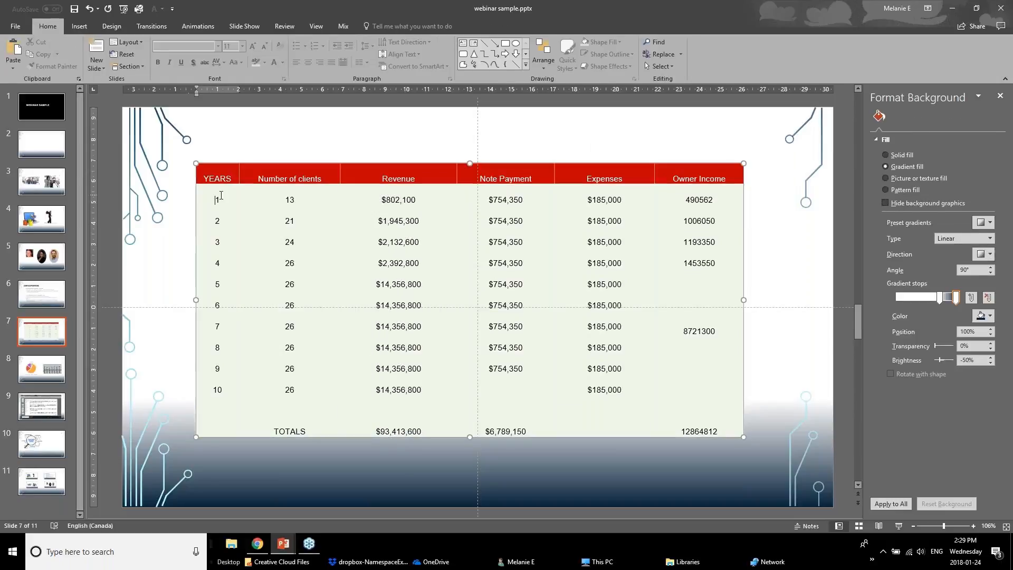
drag(221, 196, 728, 429)
click(437, 55)
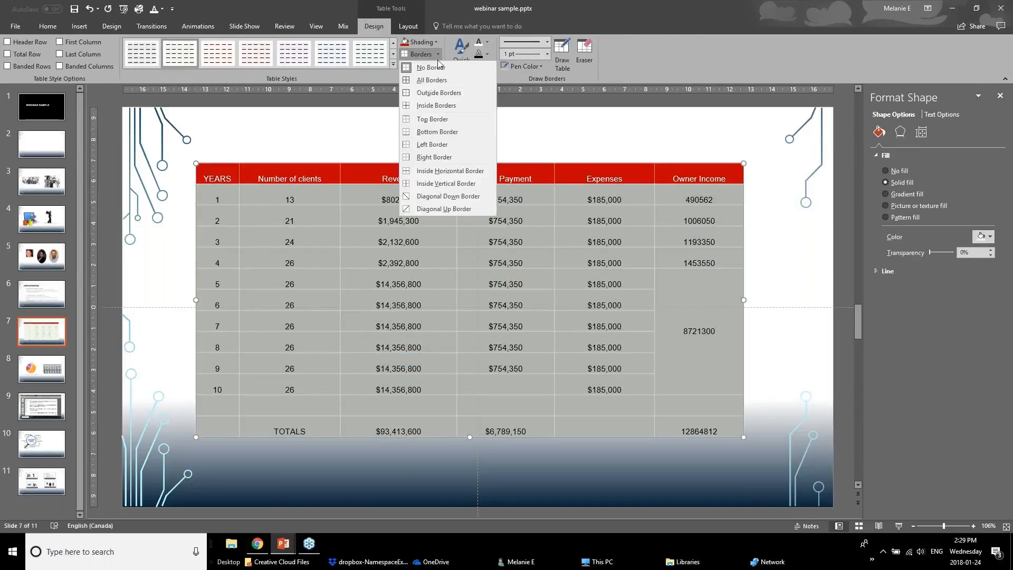
click(447, 87)
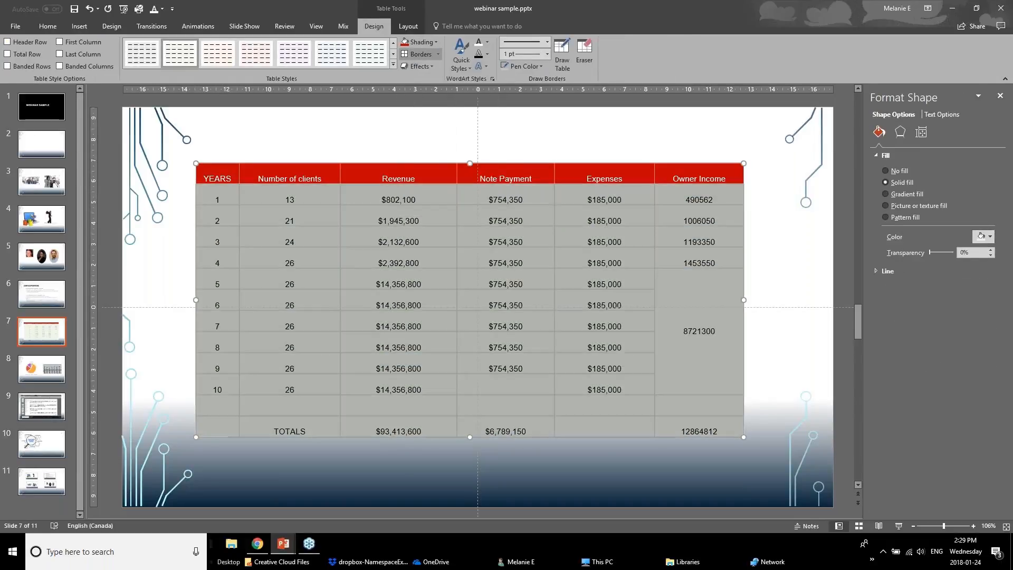
click(183, 277)
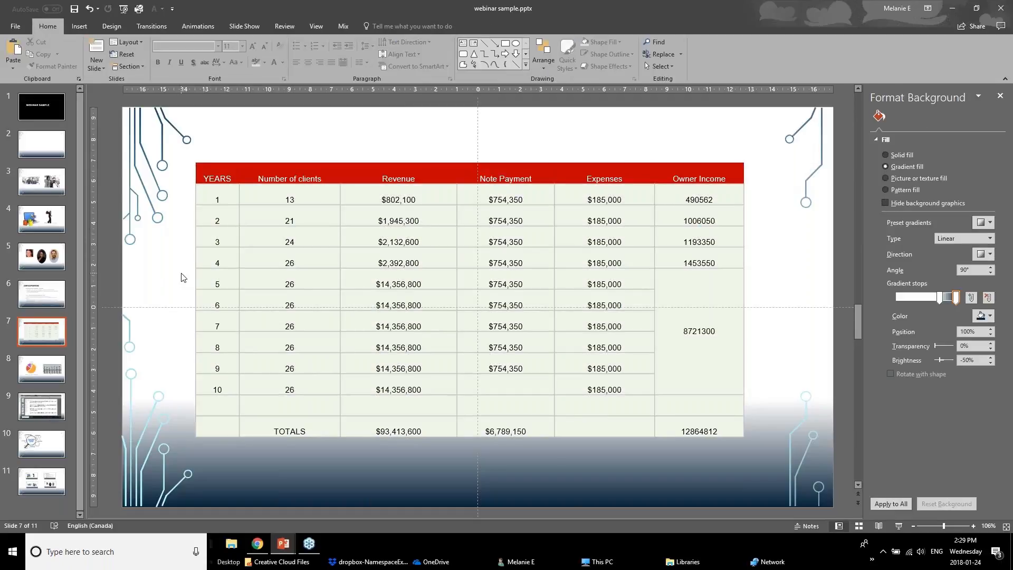
drag(214, 200, 710, 236)
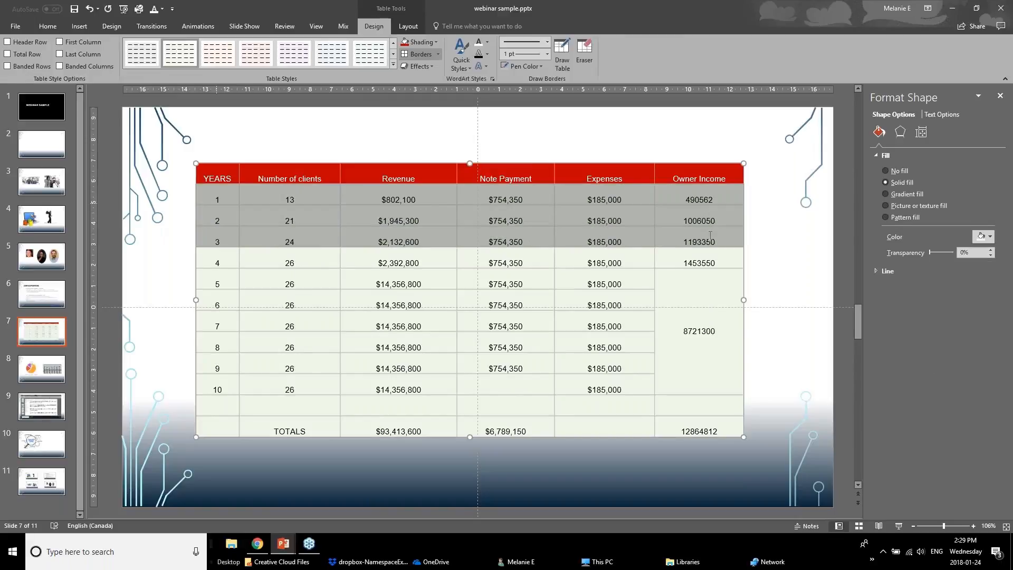
click(697, 281)
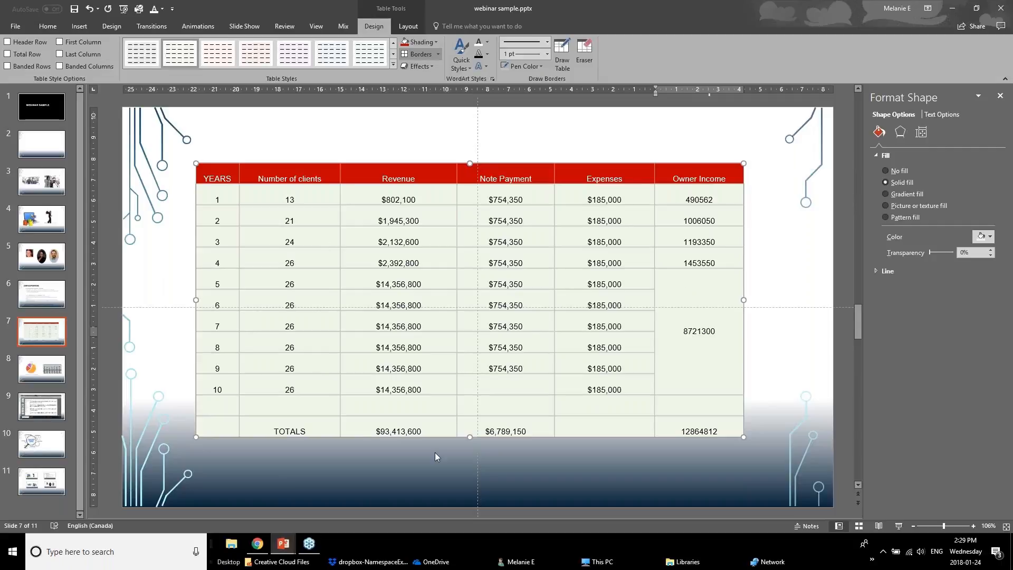
Step: Centre the text vertically in every cell of the table
click(217, 191)
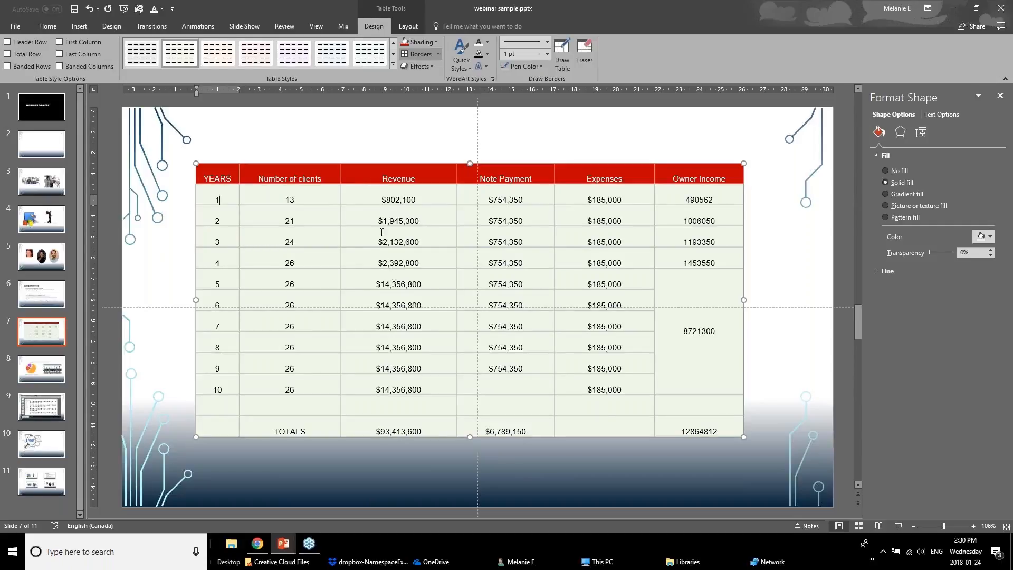
click(408, 25)
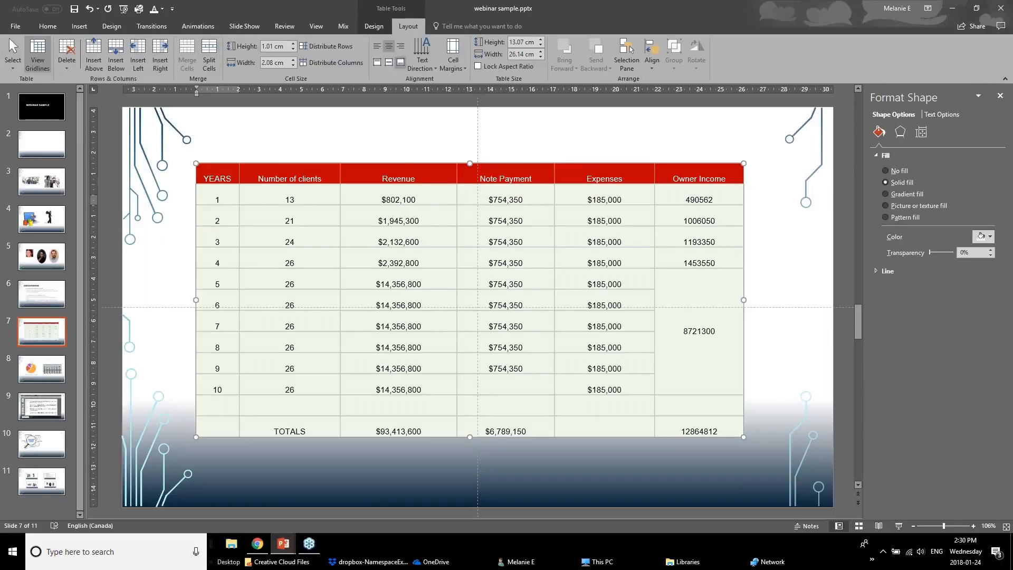
click(227, 164)
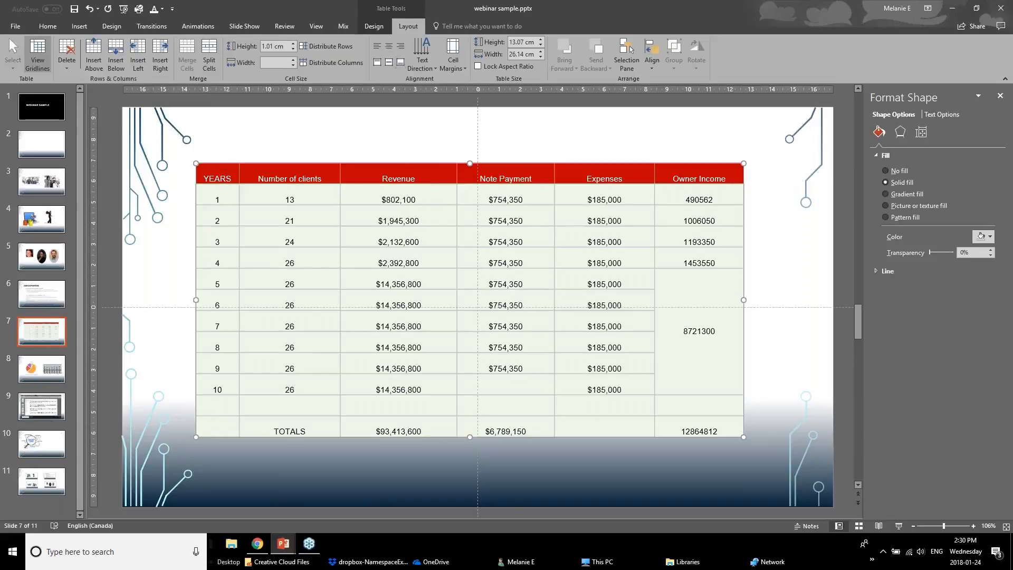
click(389, 65)
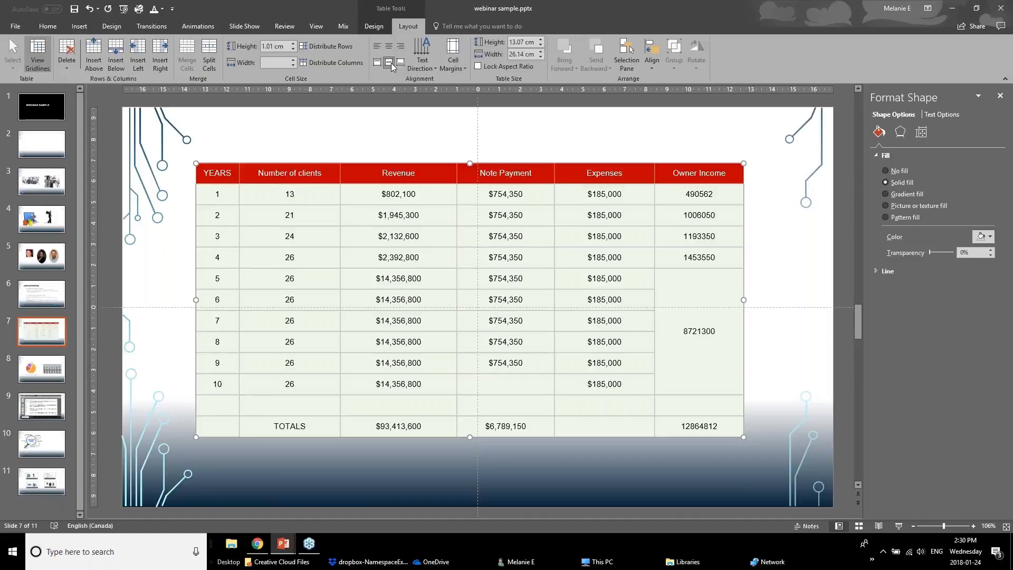
Step: Try left and right alignment on the whole table's text and return it to centre alignment
click(373, 49)
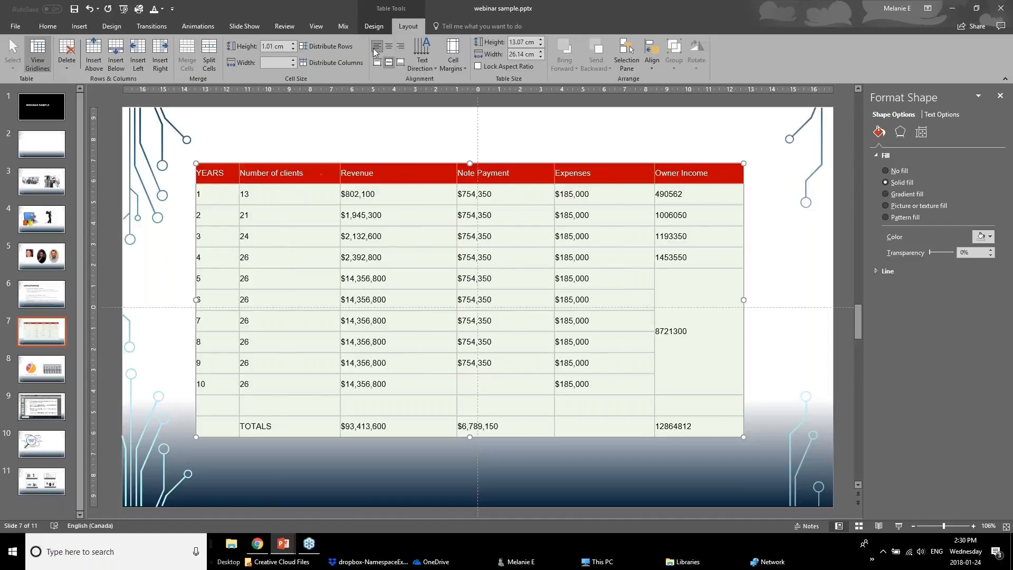
click(385, 47)
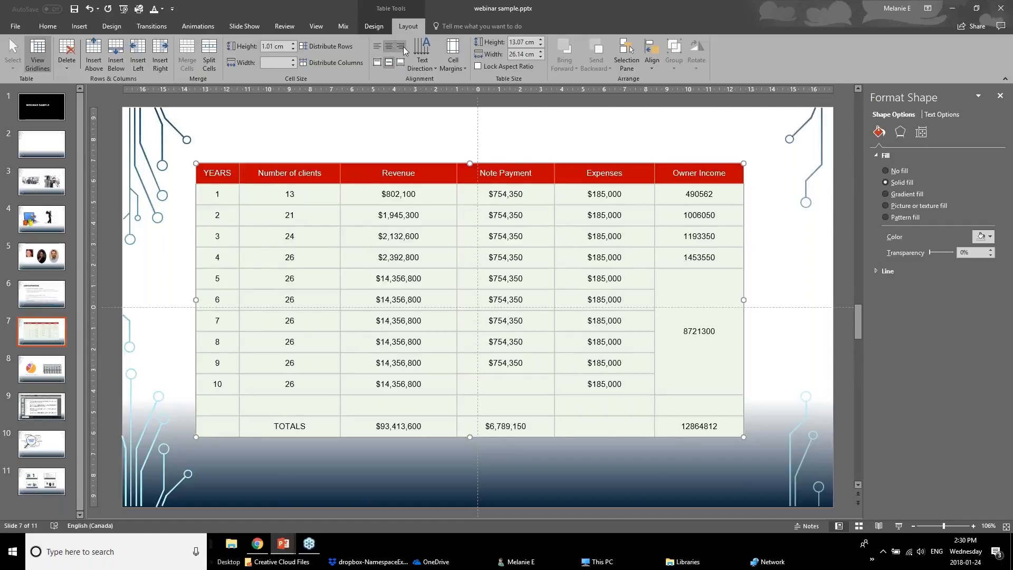
click(403, 46)
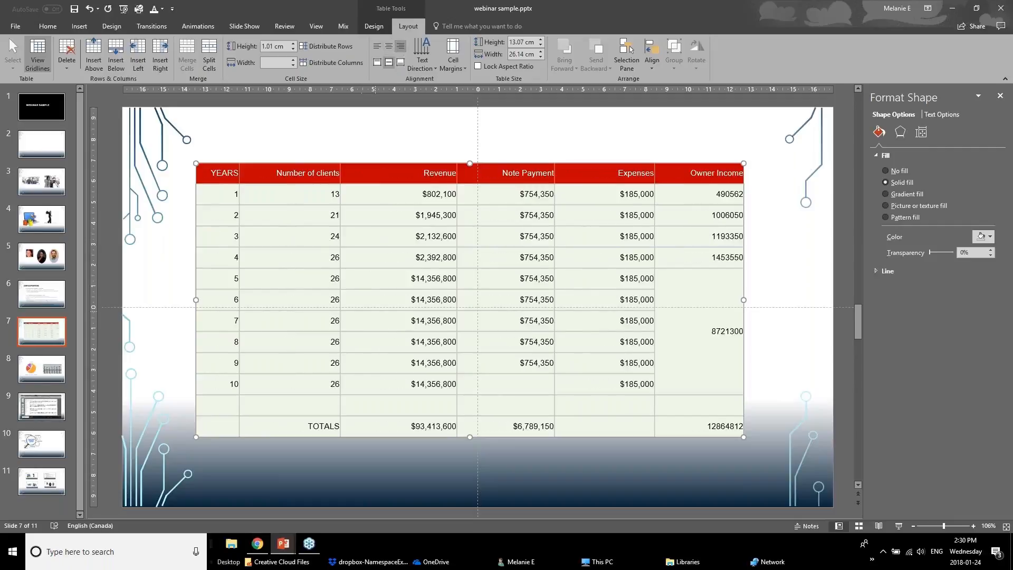
click(387, 45)
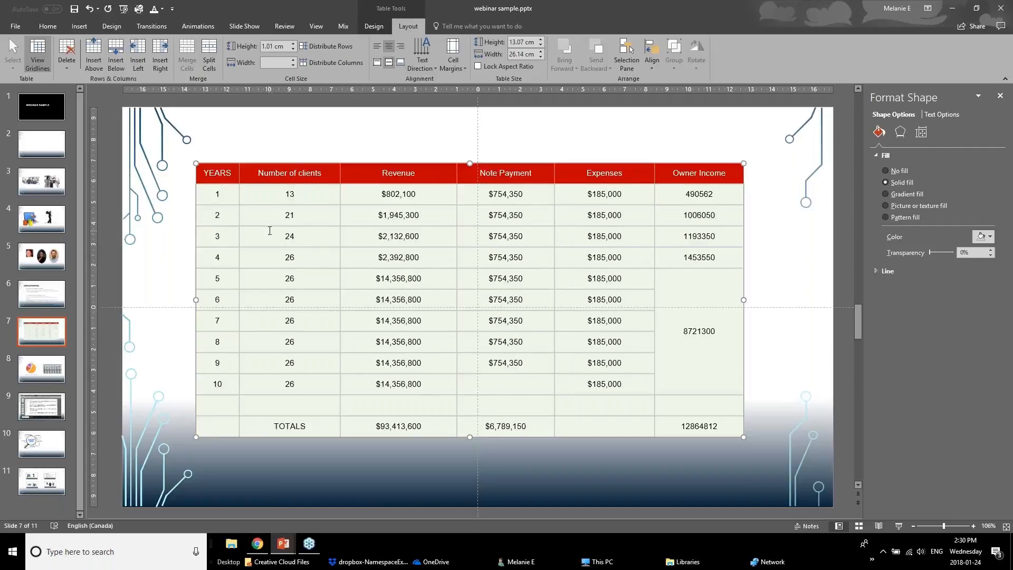
Step: Try rotating the year numbers in the YEARS column by 90° and set them back to horizontal
click(286, 235)
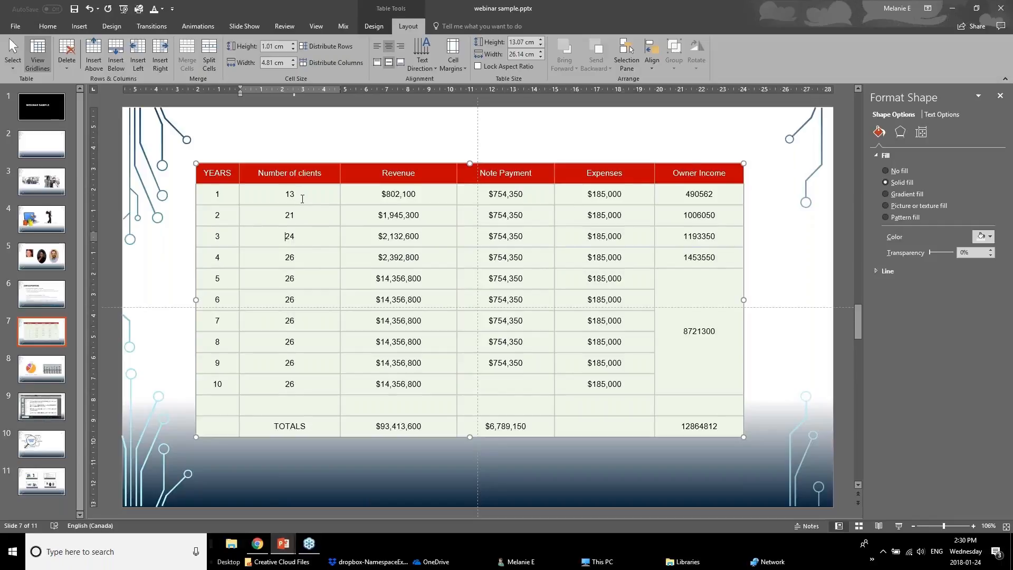
drag(218, 195, 202, 410)
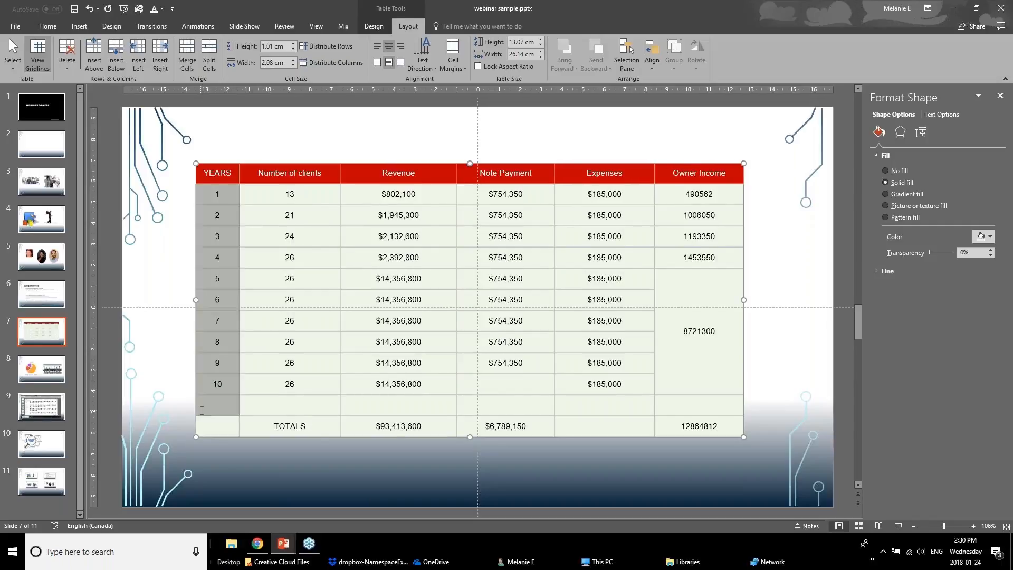
click(423, 71)
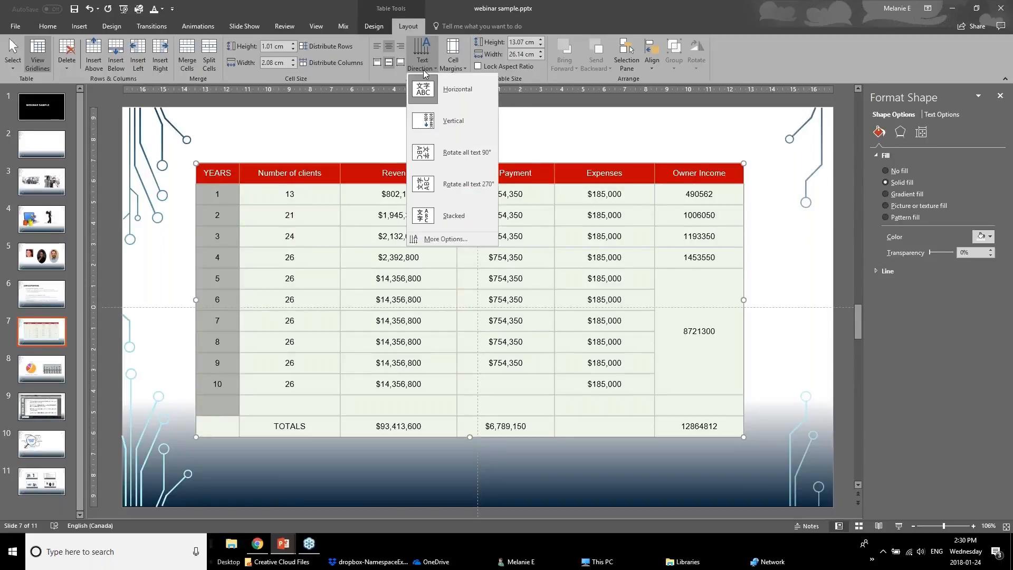
click(450, 153)
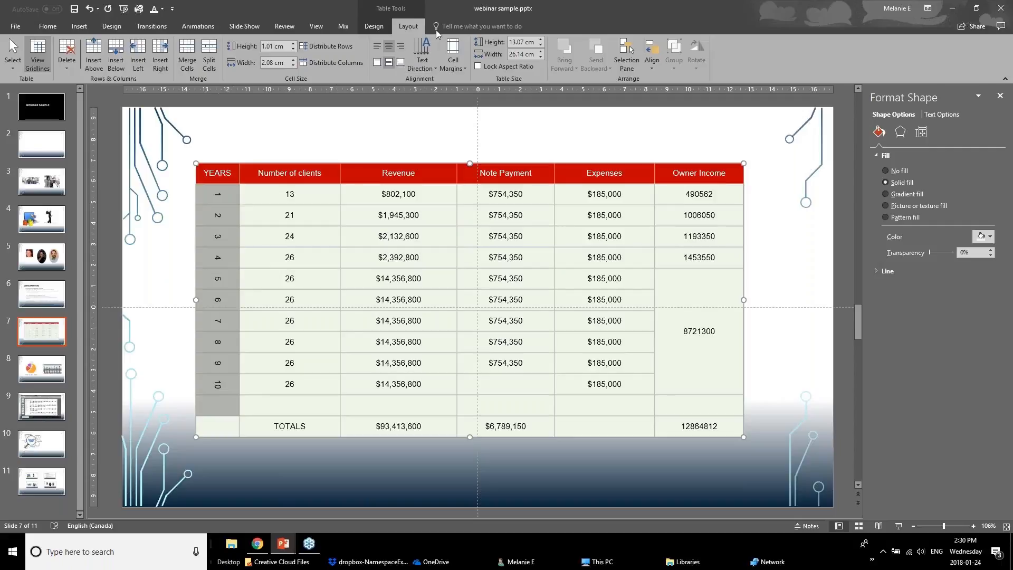
click(422, 58)
click(438, 94)
click(226, 179)
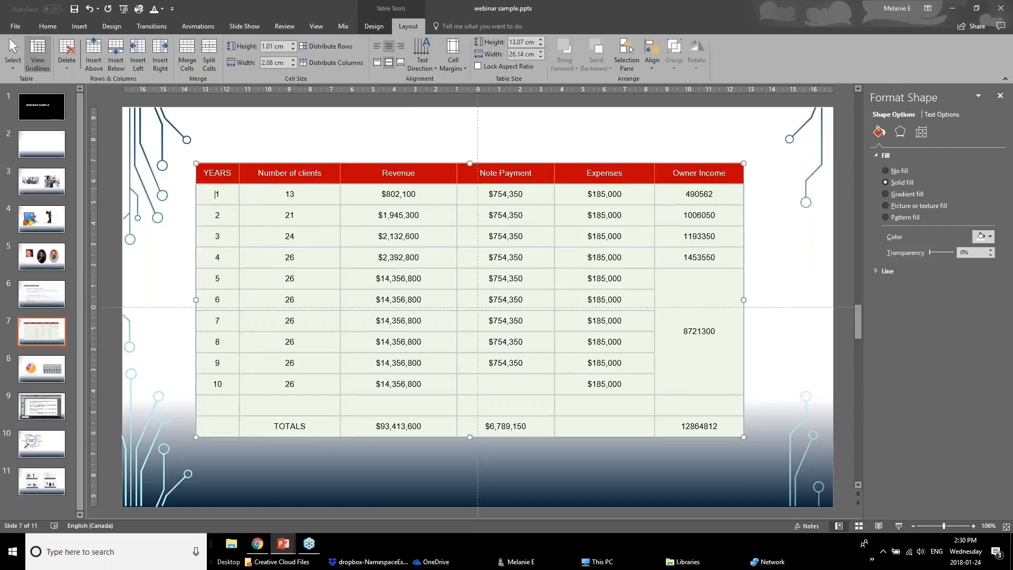
Step: Apply Narrow cell margins of 0.13 cm to the entire table
click(454, 66)
click(246, 218)
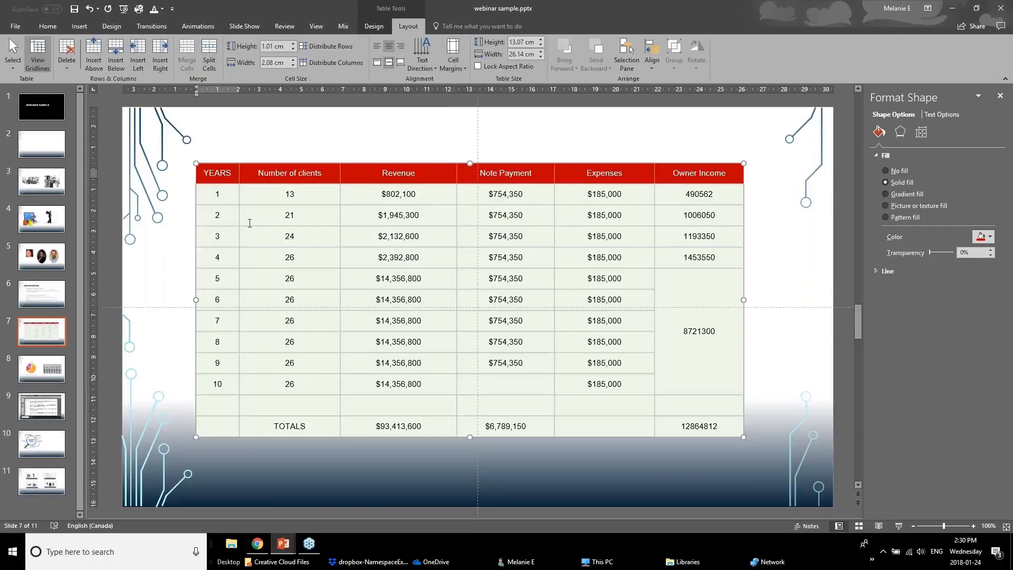
click(285, 195)
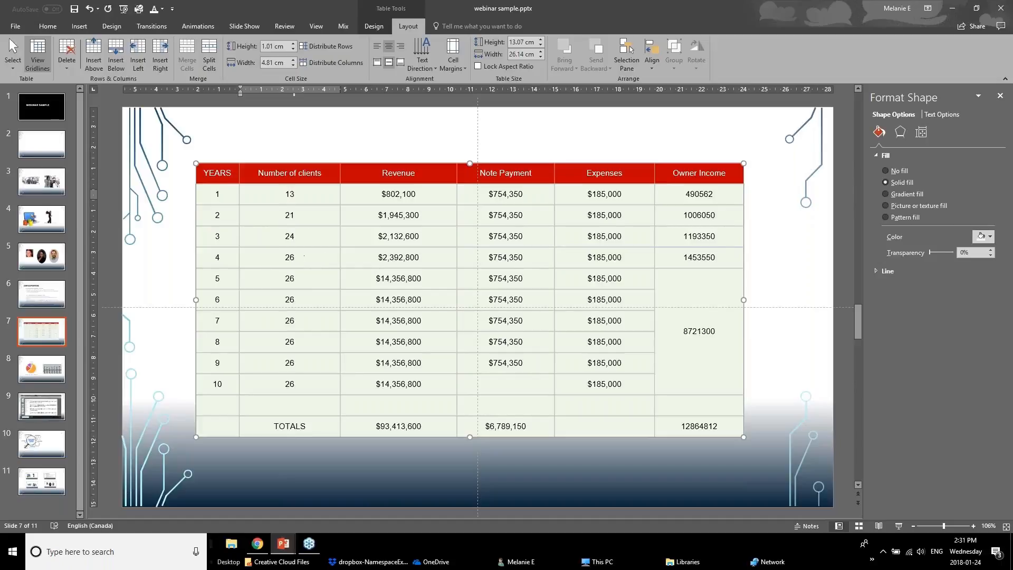
drag(235, 177, 702, 426)
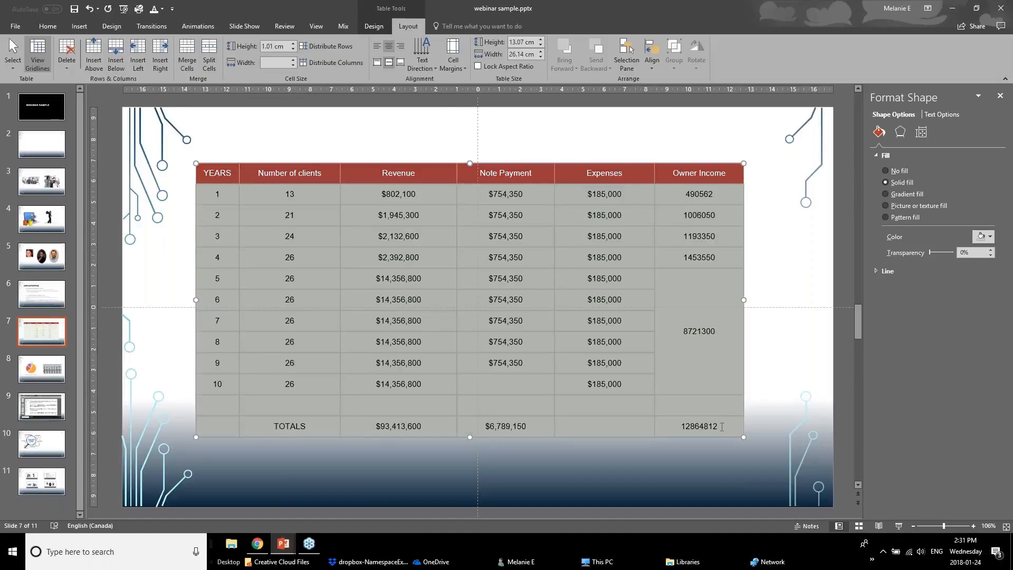
click(447, 71)
click(485, 173)
Step: Open the table's shape formatting and examine its text box alignment, direction and margin settings
click(416, 165)
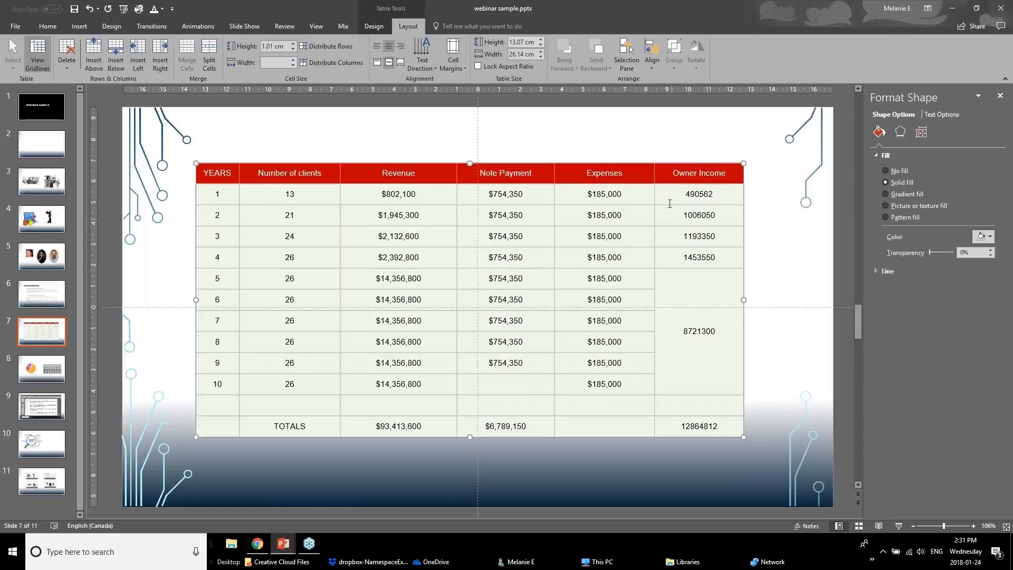
right_click(685, 163)
click(707, 336)
click(937, 116)
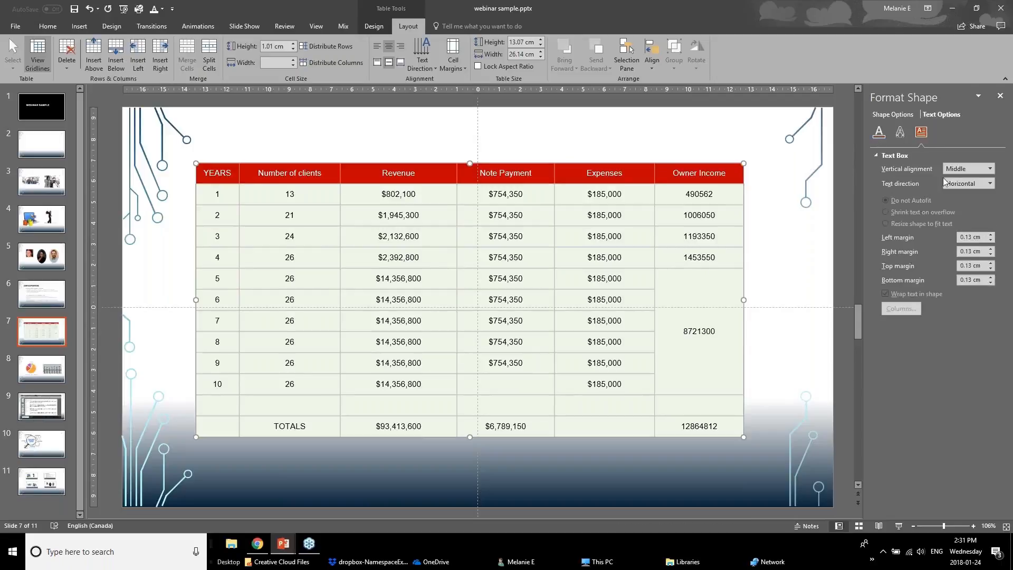
click(568, 216)
key(Down)
key(Down)
key(Down)
drag(672, 289, 684, 394)
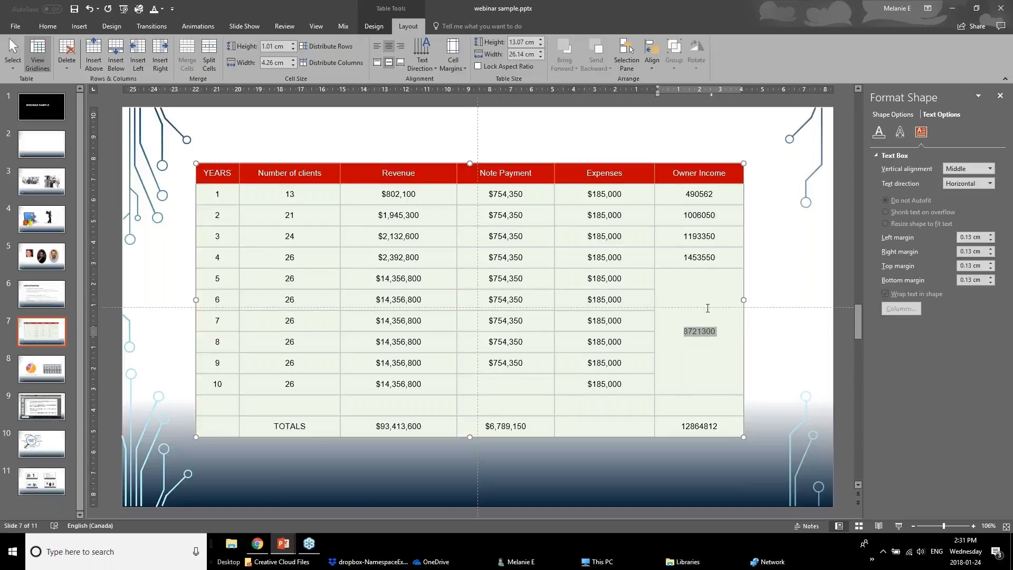
click(699, 386)
drag(709, 430, 228, 430)
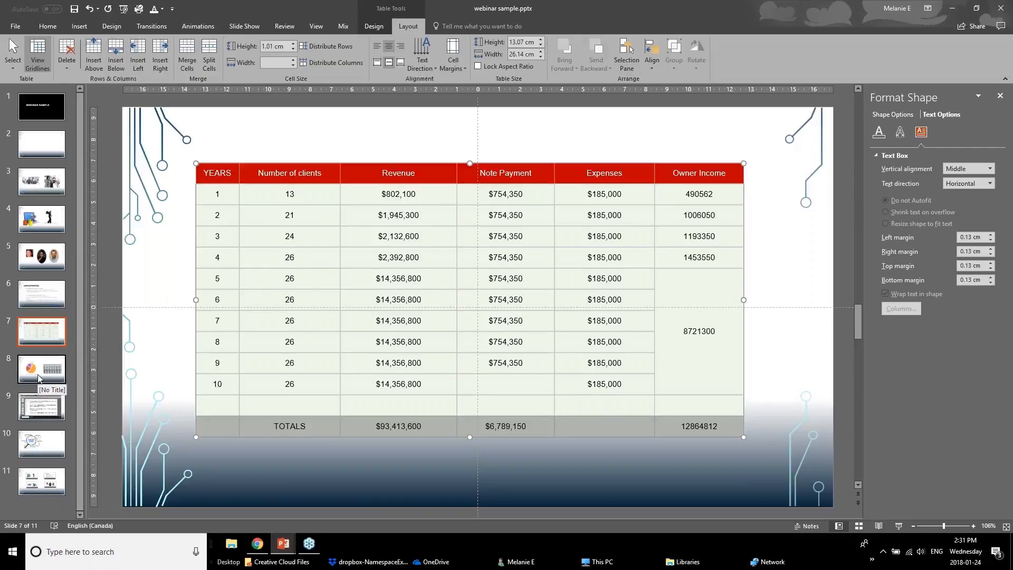
Step: Switch to the Powerpoint Webinar January 2018 v1 presentation and go to slide 14, Better Looking Graphs
click(285, 544)
click(229, 498)
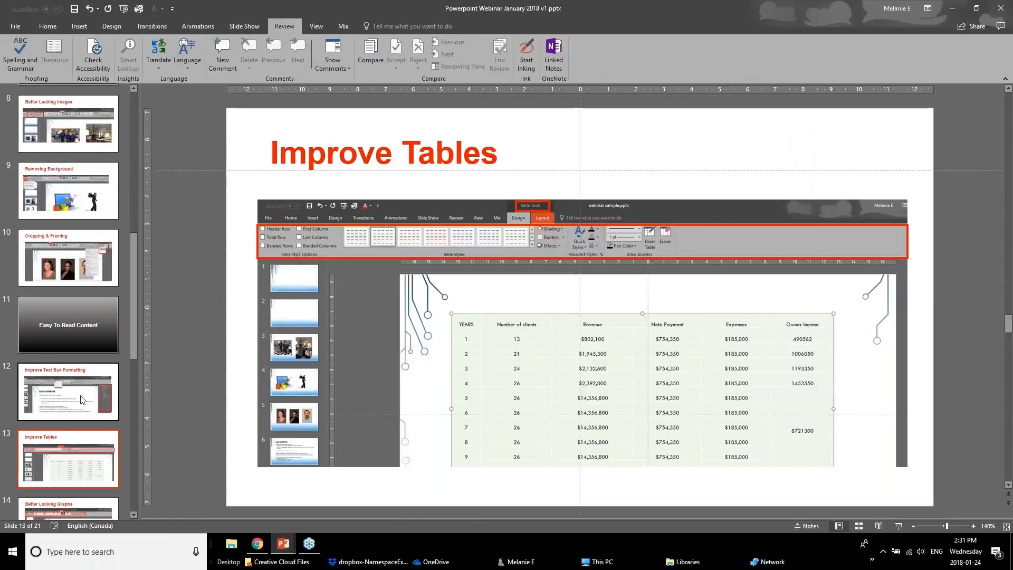
scroll(51, 401, down, 1)
click(53, 475)
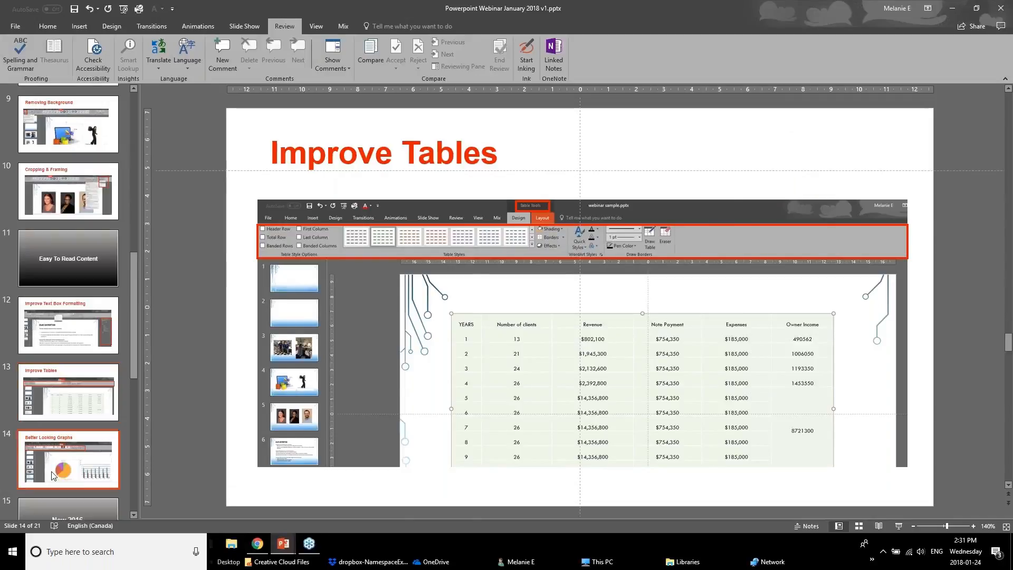
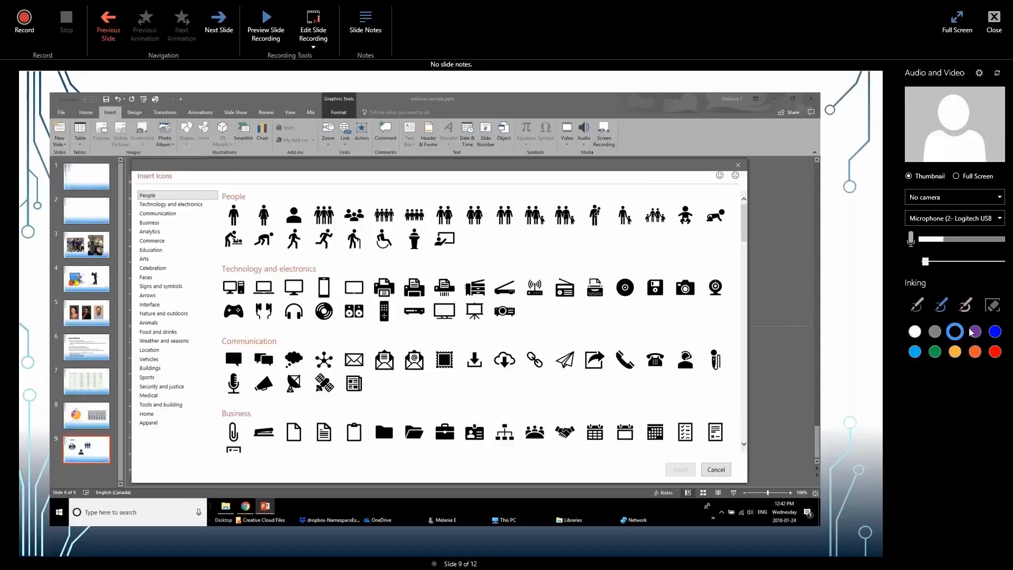
Step: Choose the first inking pen with orange ink in the slide recorder
click(975, 352)
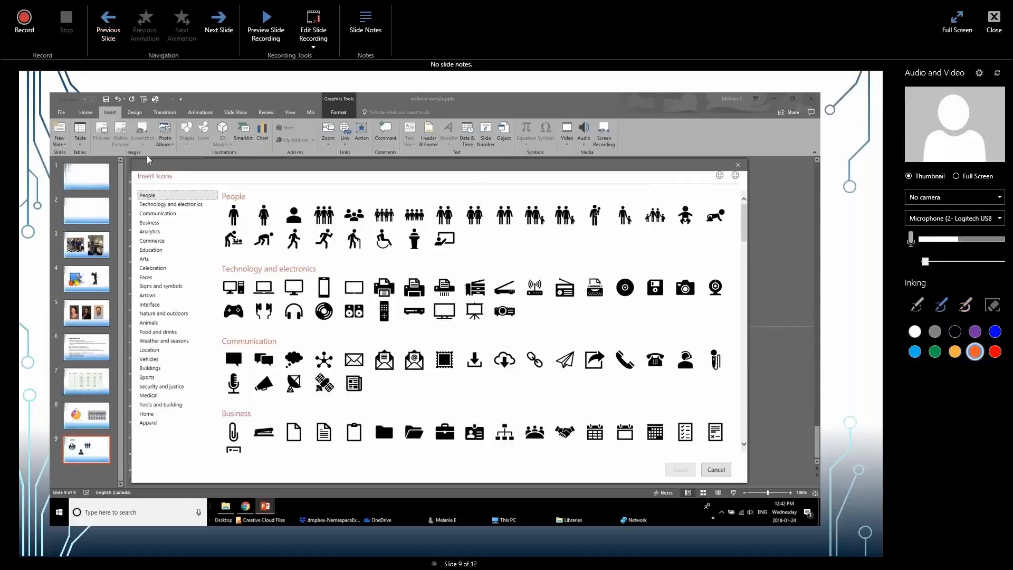
click(941, 305)
click(919, 306)
click(976, 356)
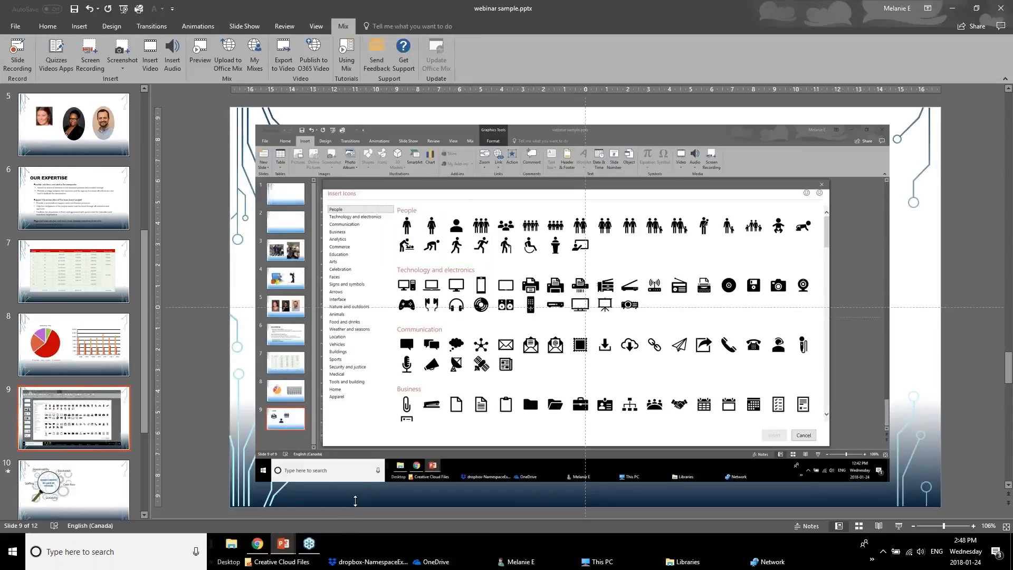
Step: Expand the speaker notes area below slide 9 and play the slide show from the beginning through the lack-of-systems slide
drag(355, 500, 355, 410)
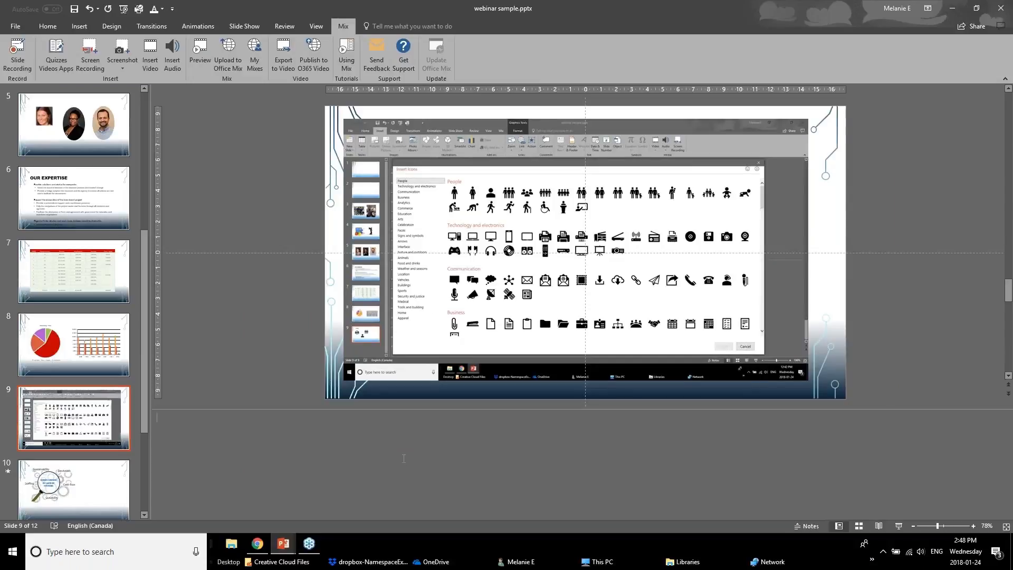
click(122, 10)
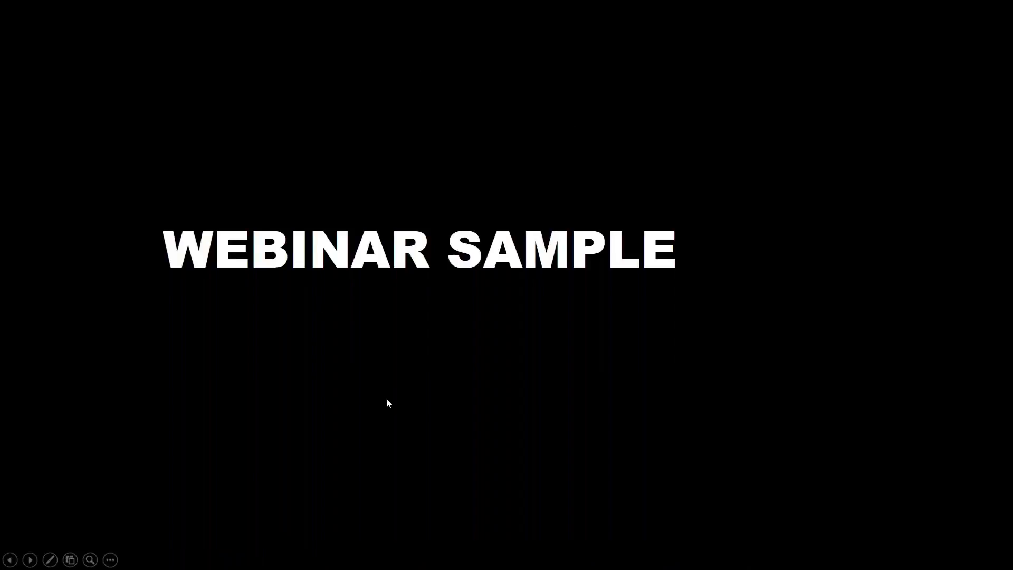
click(387, 403)
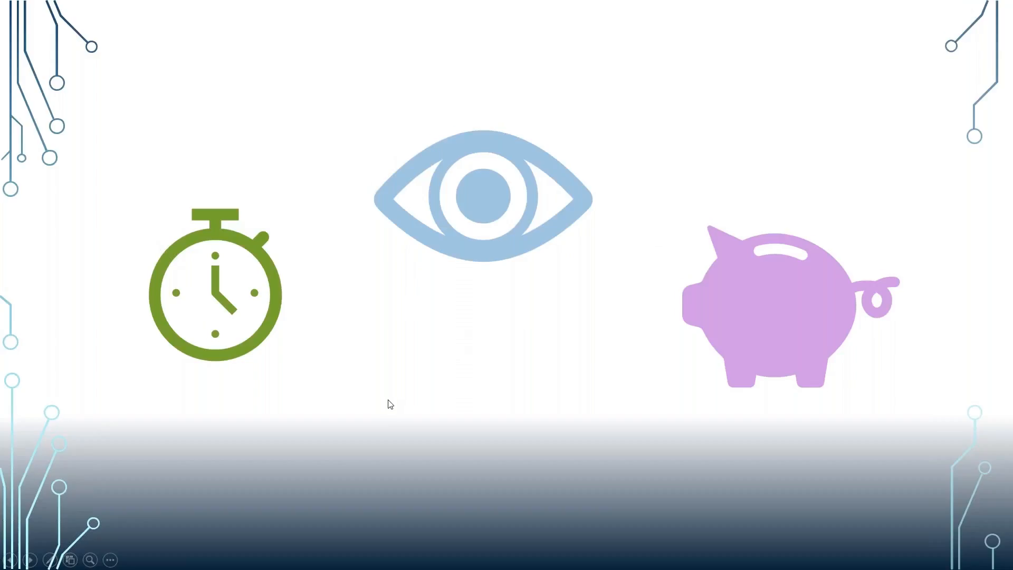
click(390, 404)
click(390, 404)
click(390, 404)
click(391, 404)
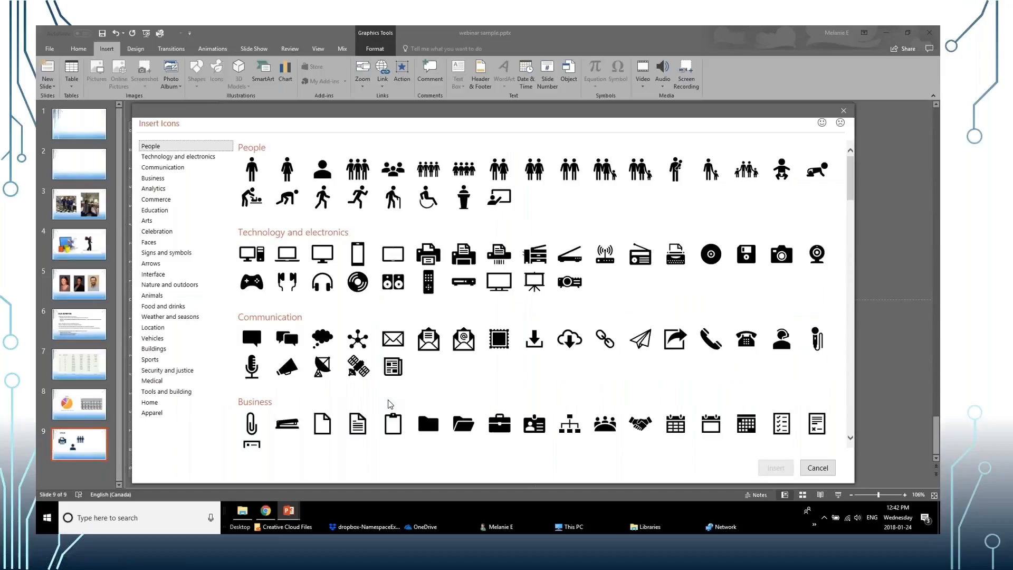
click(391, 404)
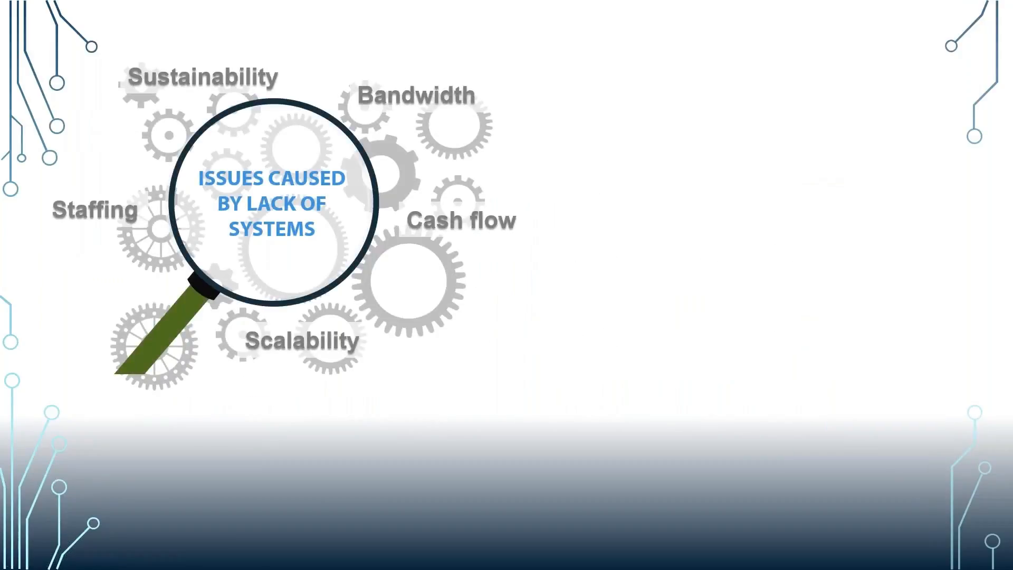
key(Escape)
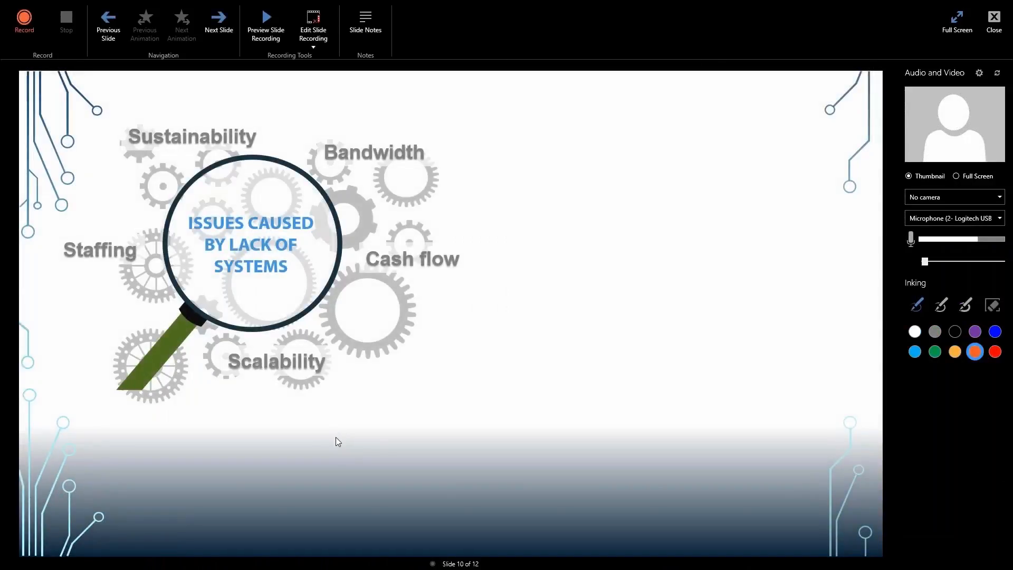
Step: View the slide notes in the recorder and examine the quiz, video and app add-ins offered by Mix
click(370, 23)
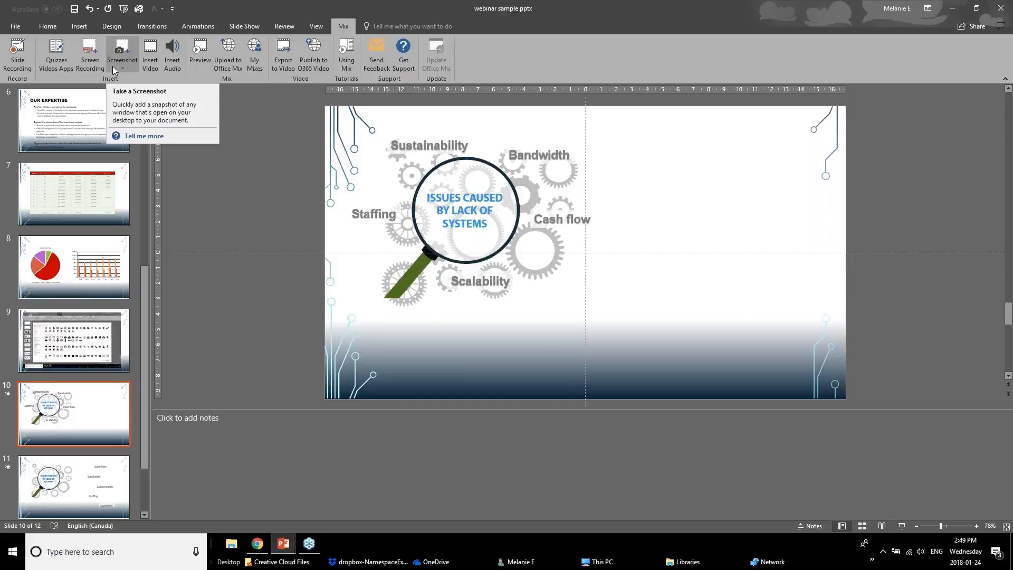
click(57, 64)
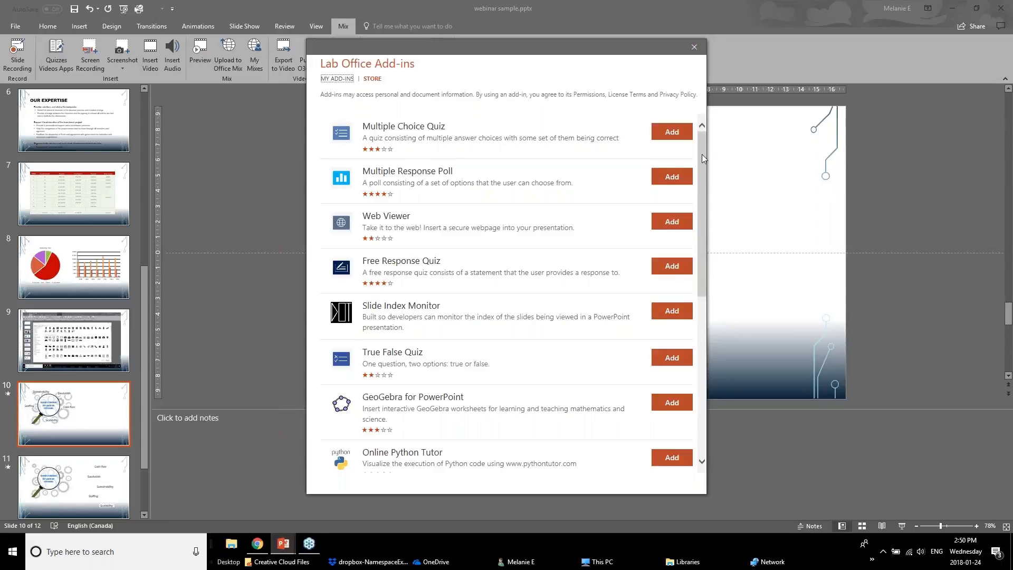
click(698, 46)
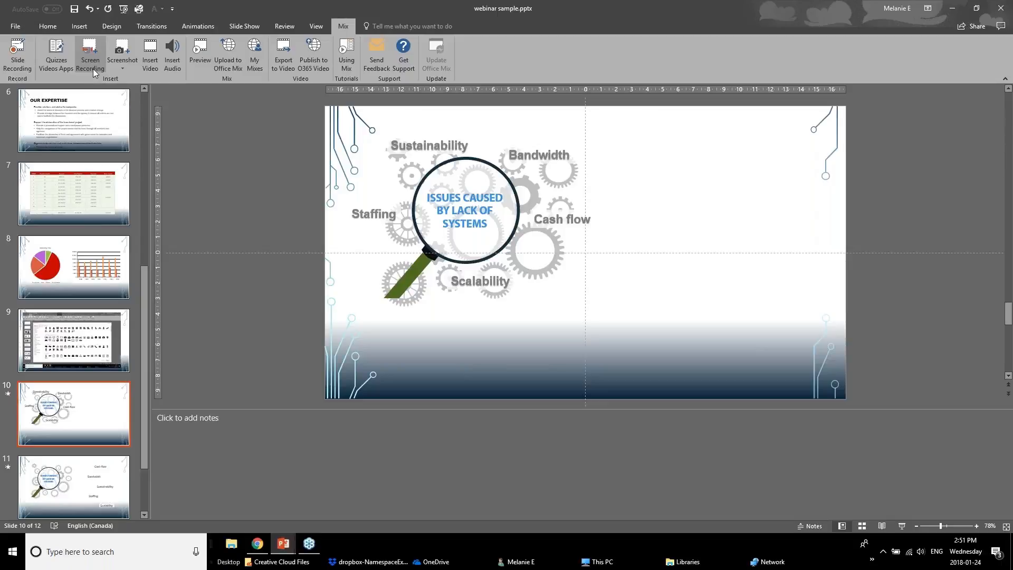
Step: Insert a screen clipping of the New MIX Extension slide window on slide 10, scale it to about 28.28 by 15.3 cm and centre it roughly
click(122, 63)
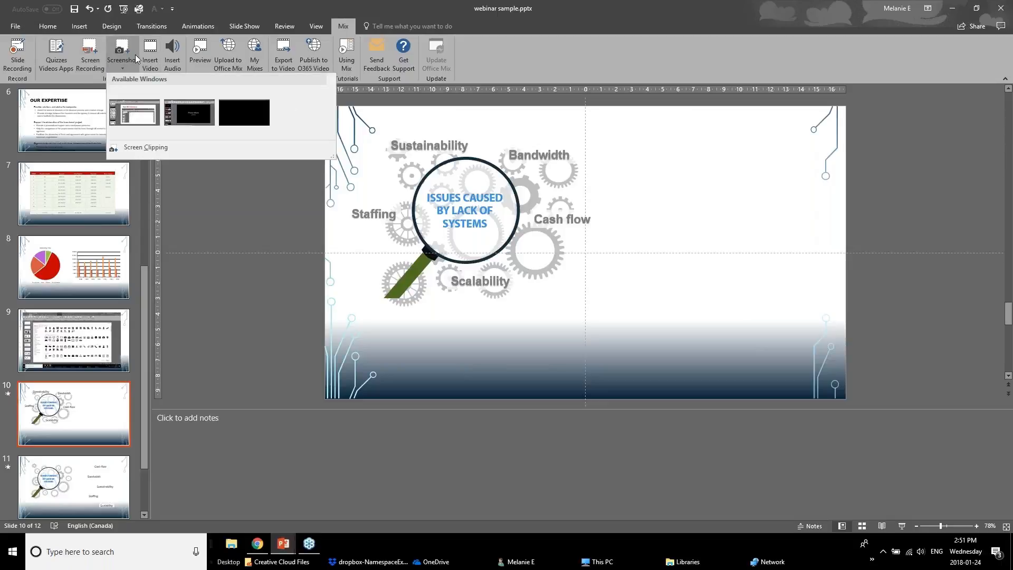
click(152, 148)
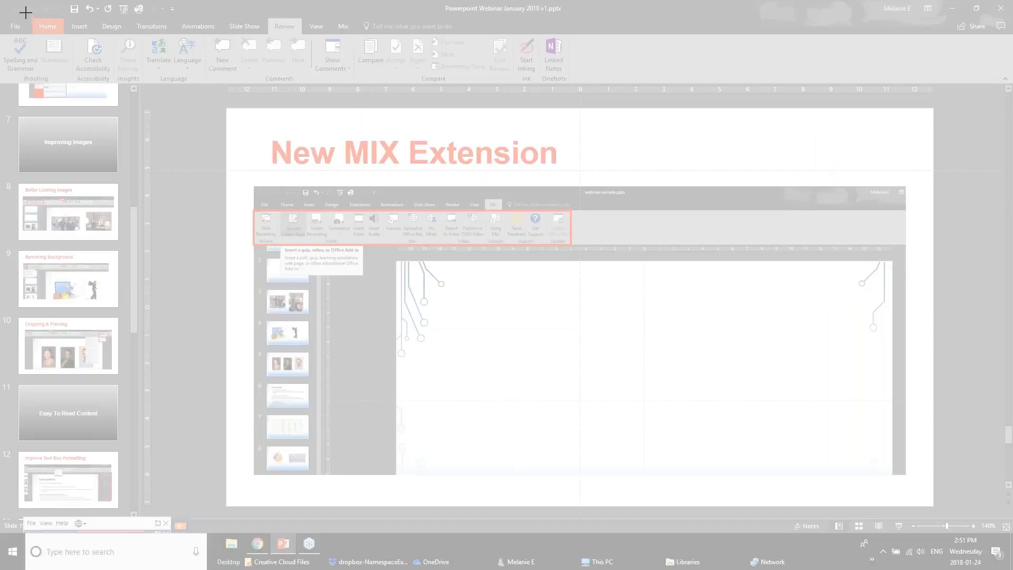
drag(25, 13, 950, 514)
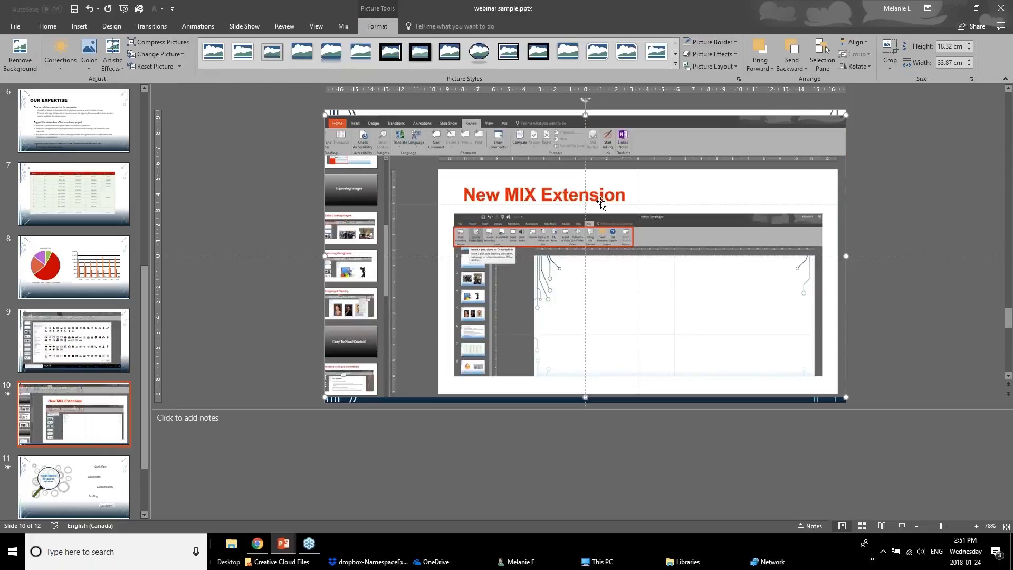
drag(845, 114, 760, 159)
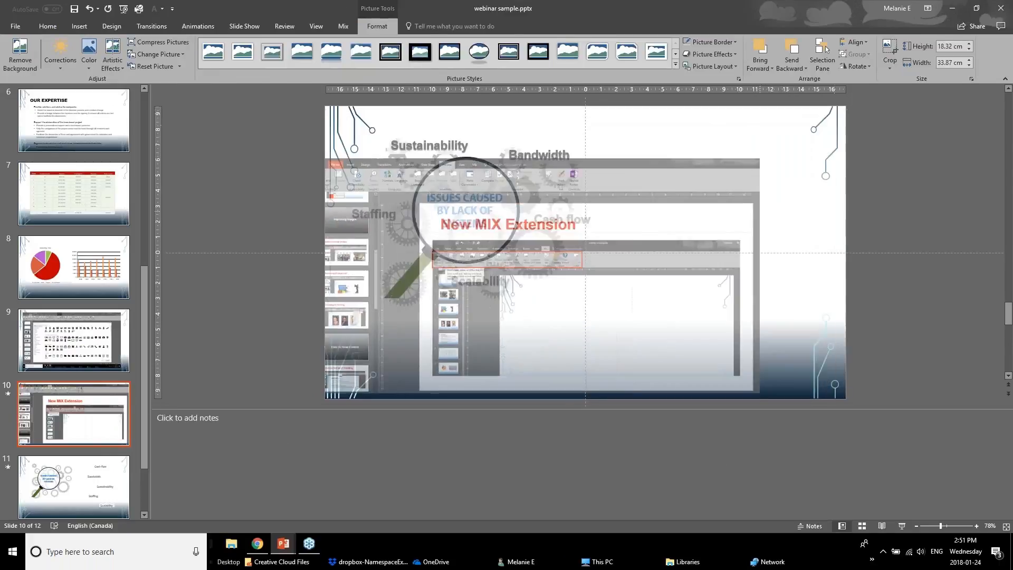
drag(630, 270, 679, 240)
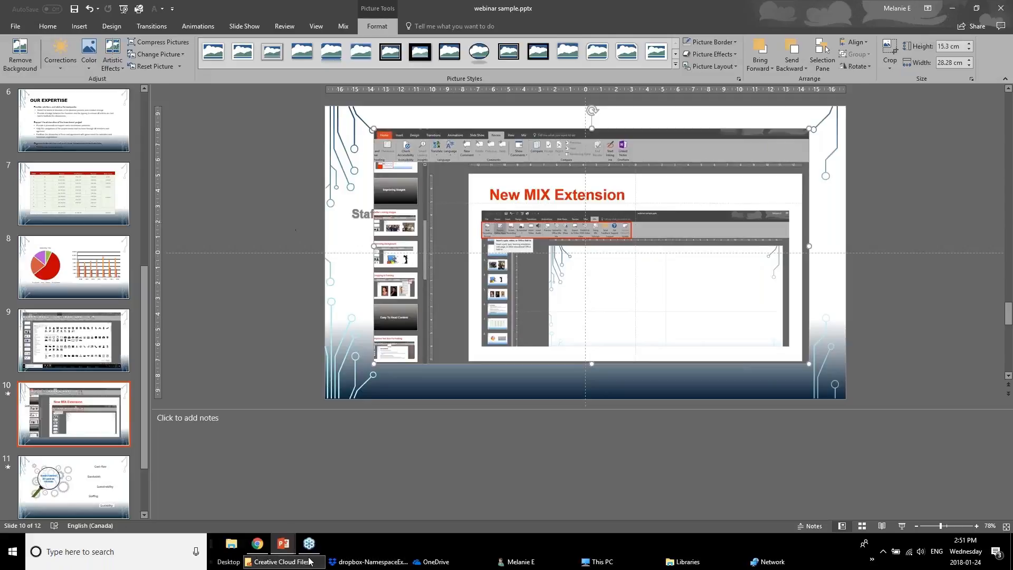
Step: Switch to the Powerpoint Webinar January 2018 v1 presentation and go to slide 20, Zoom Feature
mouse_move(288, 534)
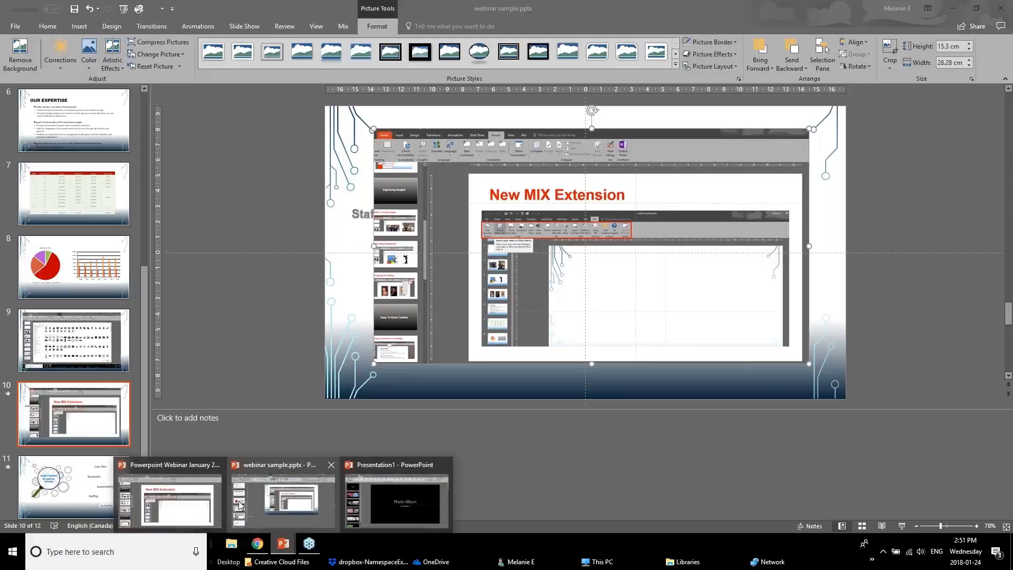
click(185, 496)
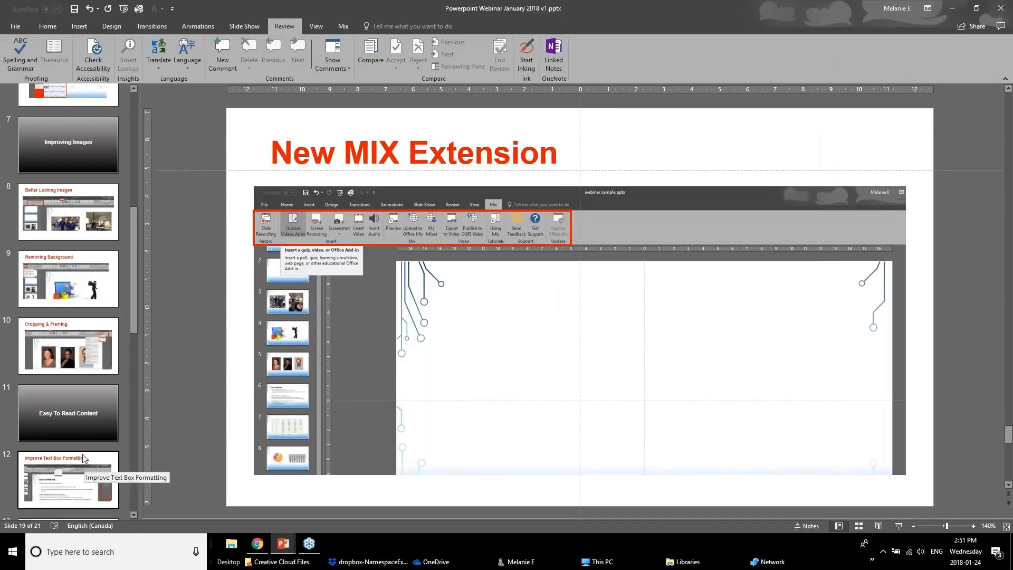
scroll(75, 373, down, 10)
click(71, 406)
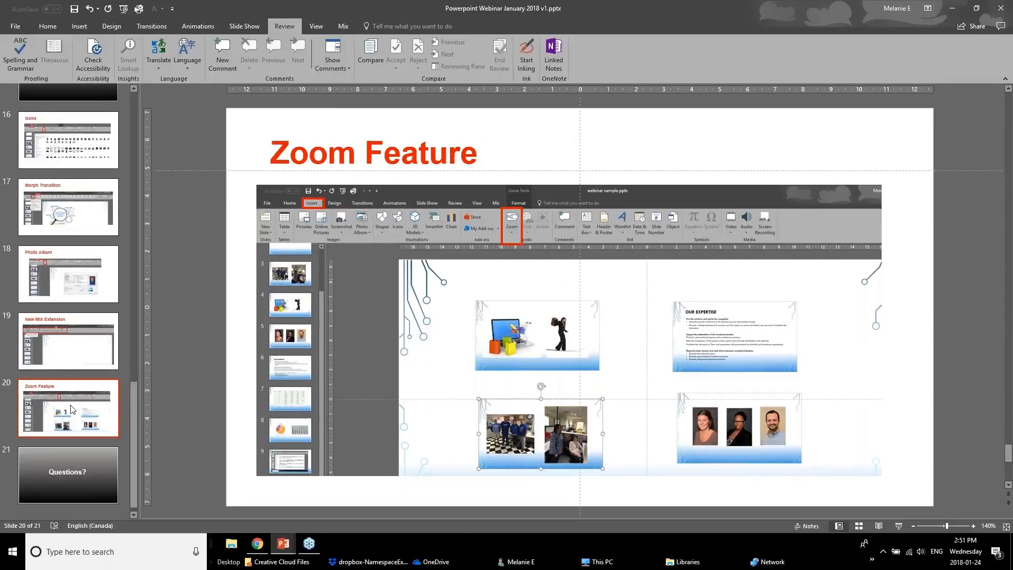